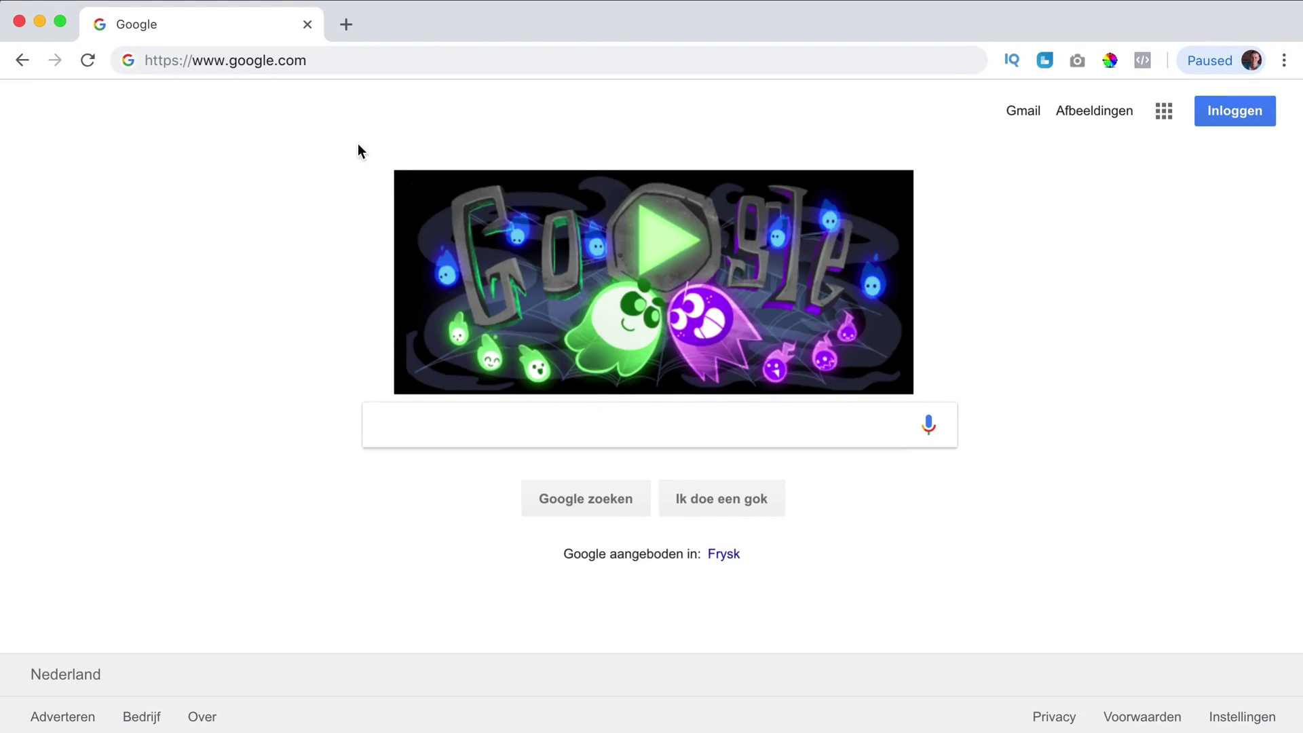
# Step: Open the Astra theme's pricing page through the address ferdykorp.com/astra
pyautogui.click(300, 60)
pyautogui.write('ferdykorp.co')
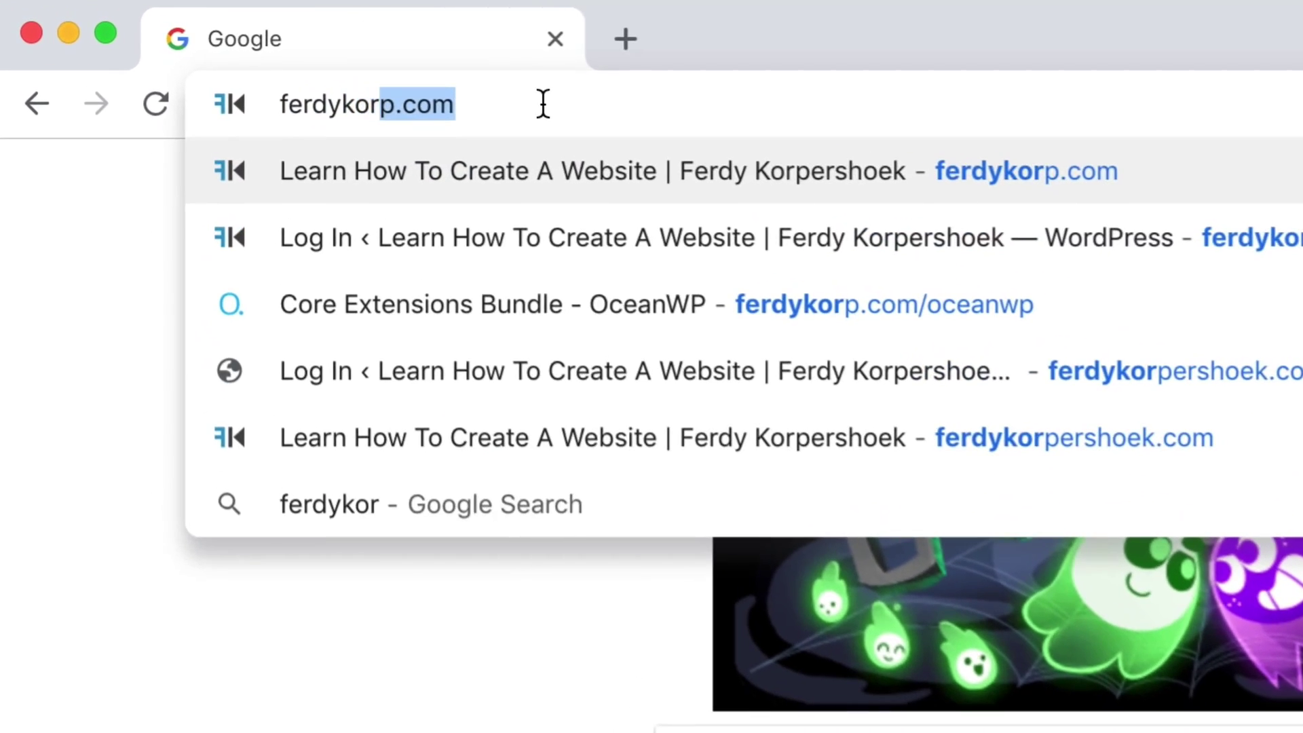
pyautogui.write('m/astra')
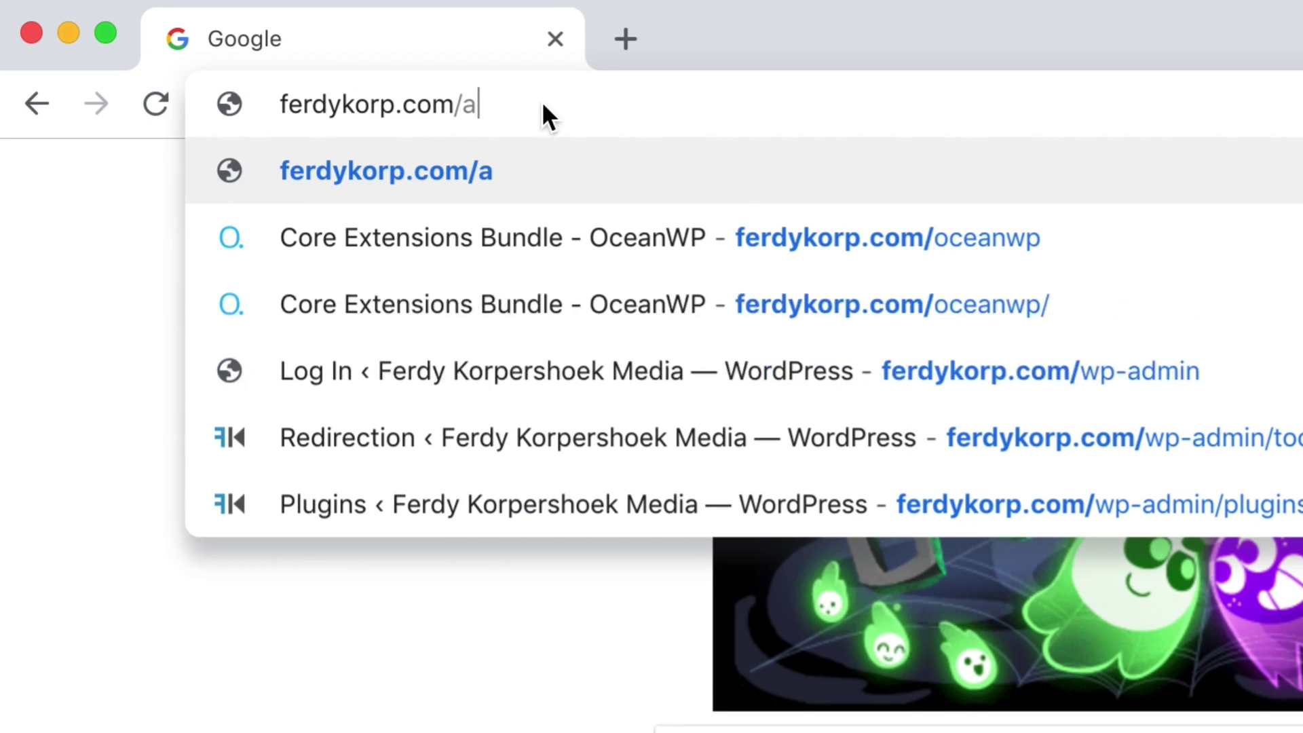
pyautogui.press('Return')
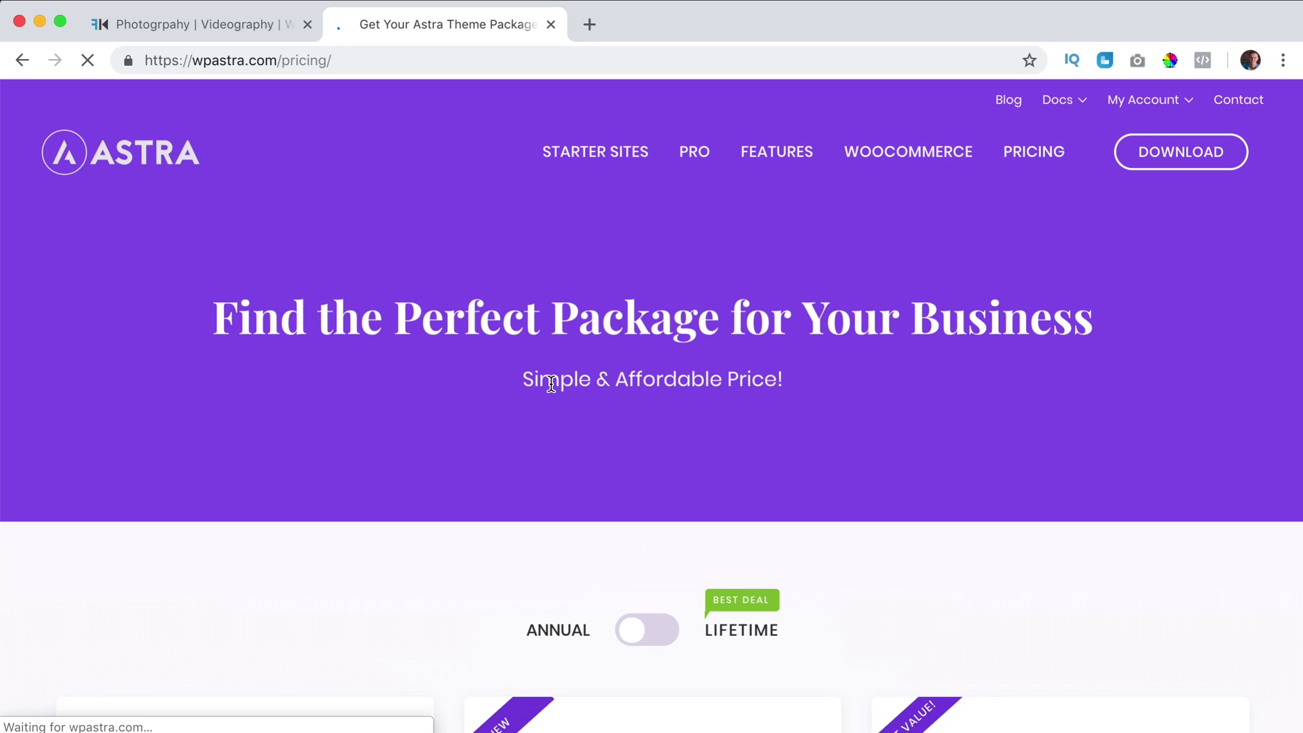
# Step: Choose the Astra Pro package and review the payment methods and personal info form at checkout
pyautogui.scroll(-8, 509, 369)
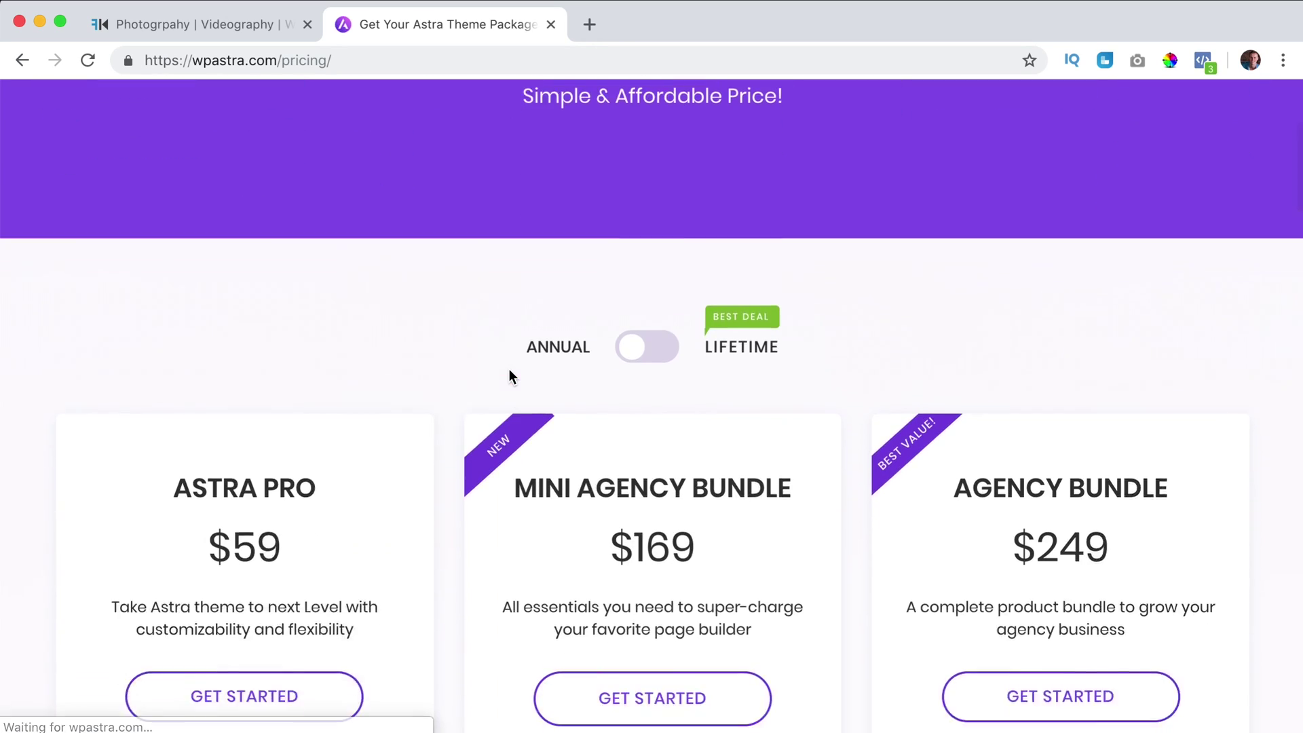
pyautogui.scroll(-2, 248, 280)
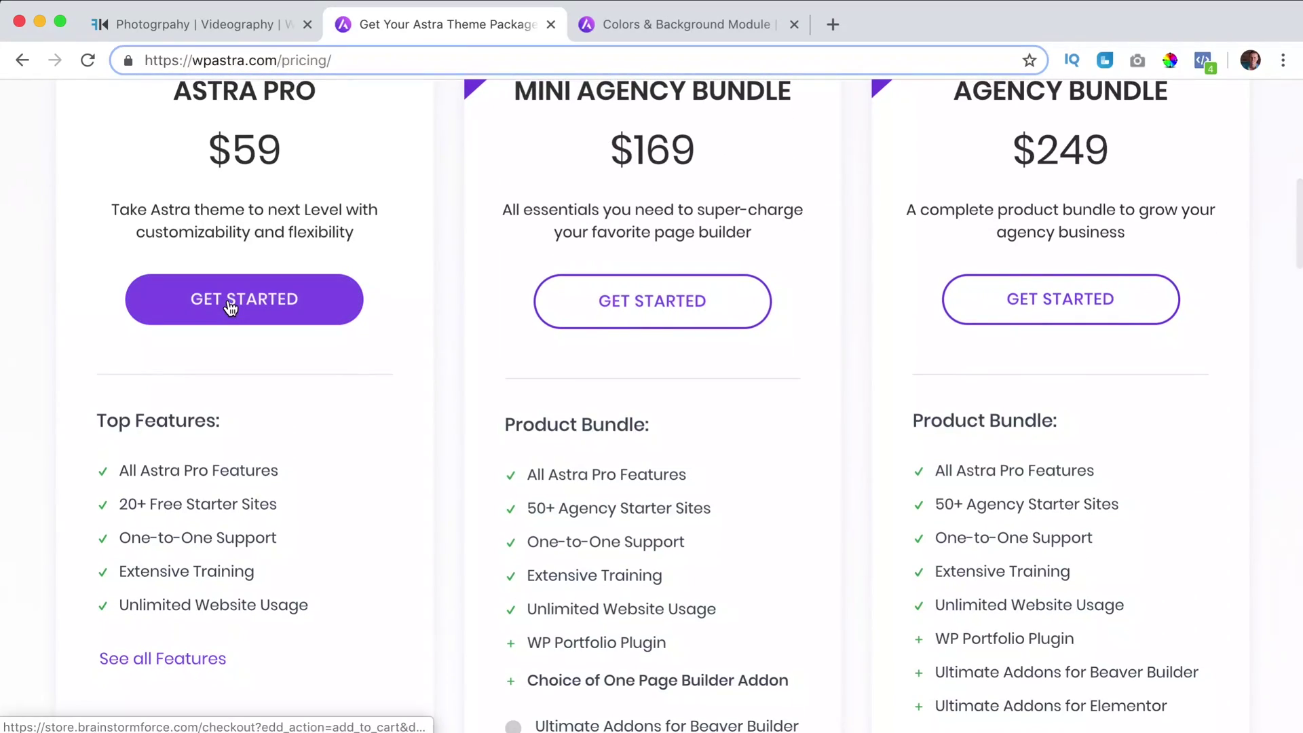
pyautogui.click(256, 303)
pyautogui.scroll(-3, 835, 394)
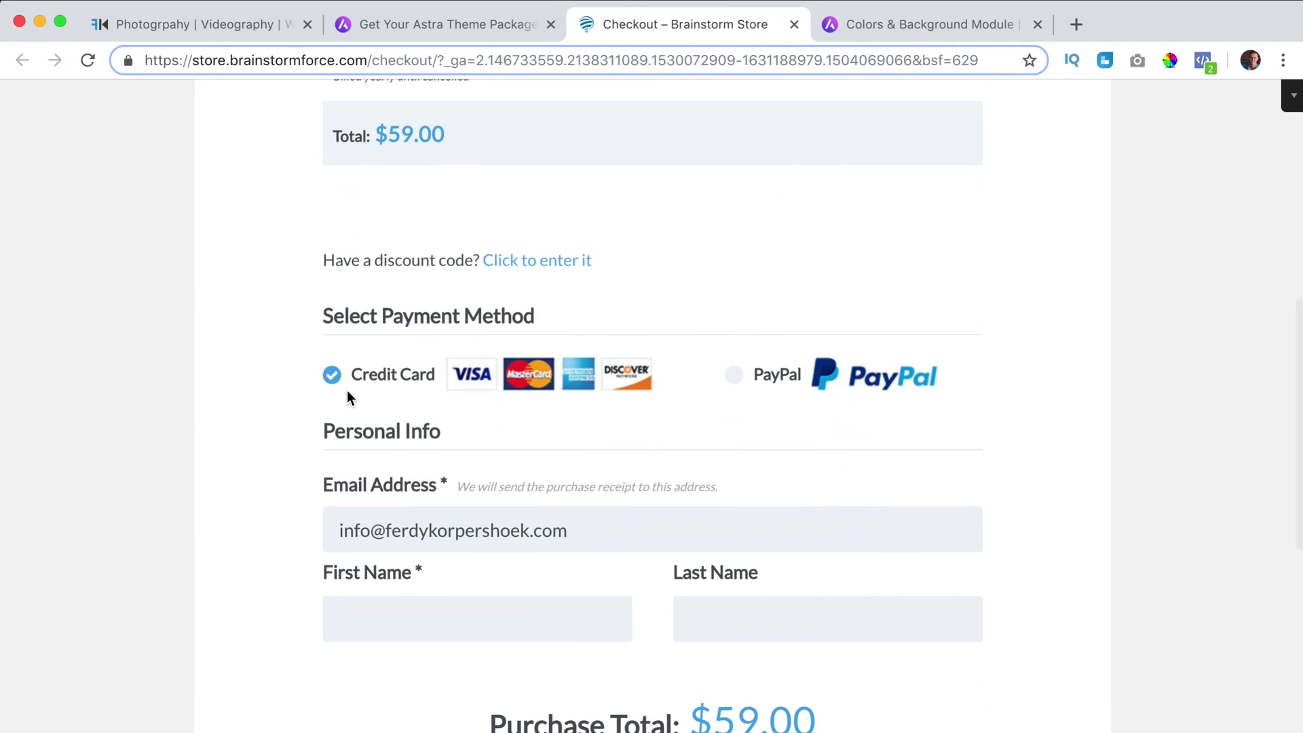
pyautogui.scroll(-2, 347, 393)
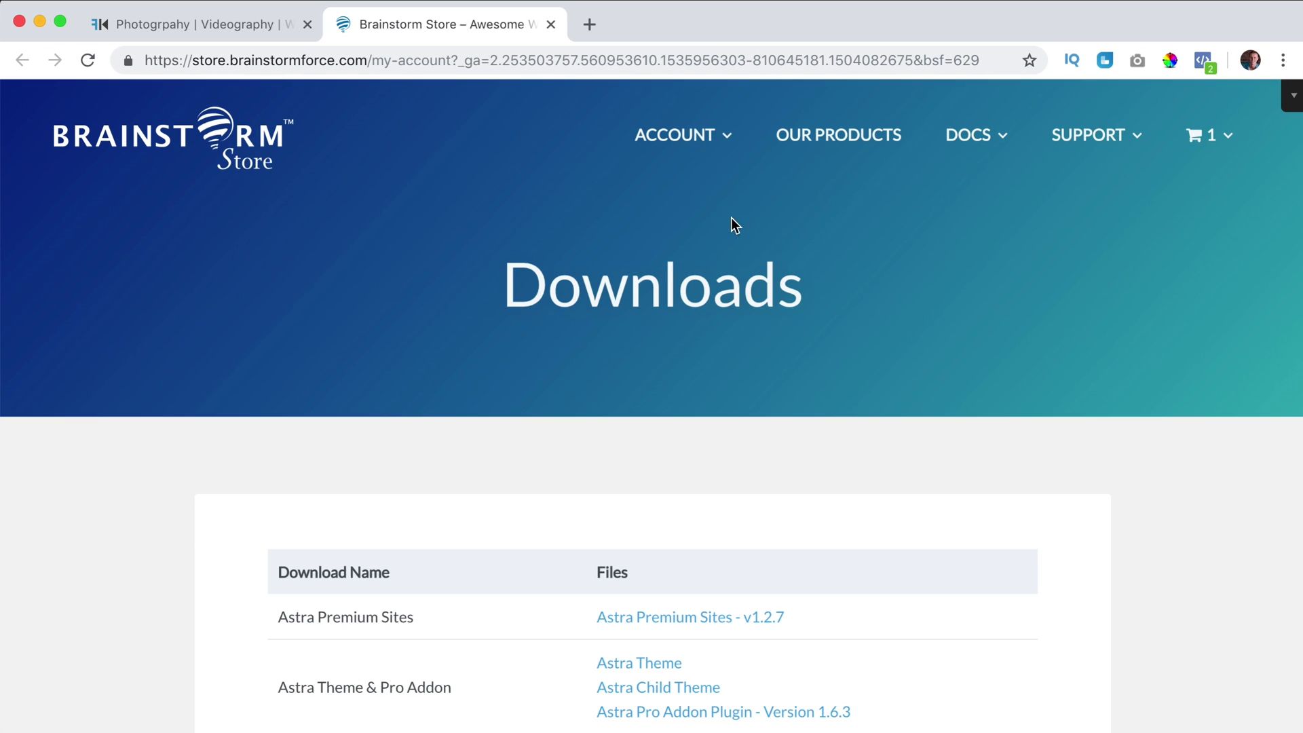
# Step: Get the Astra Pro Addon from the store's downloads, then install astra-addon-plugin-1.6.3 (1).zip in WordPress and activate it
pyautogui.scroll(-5, 719, 224)
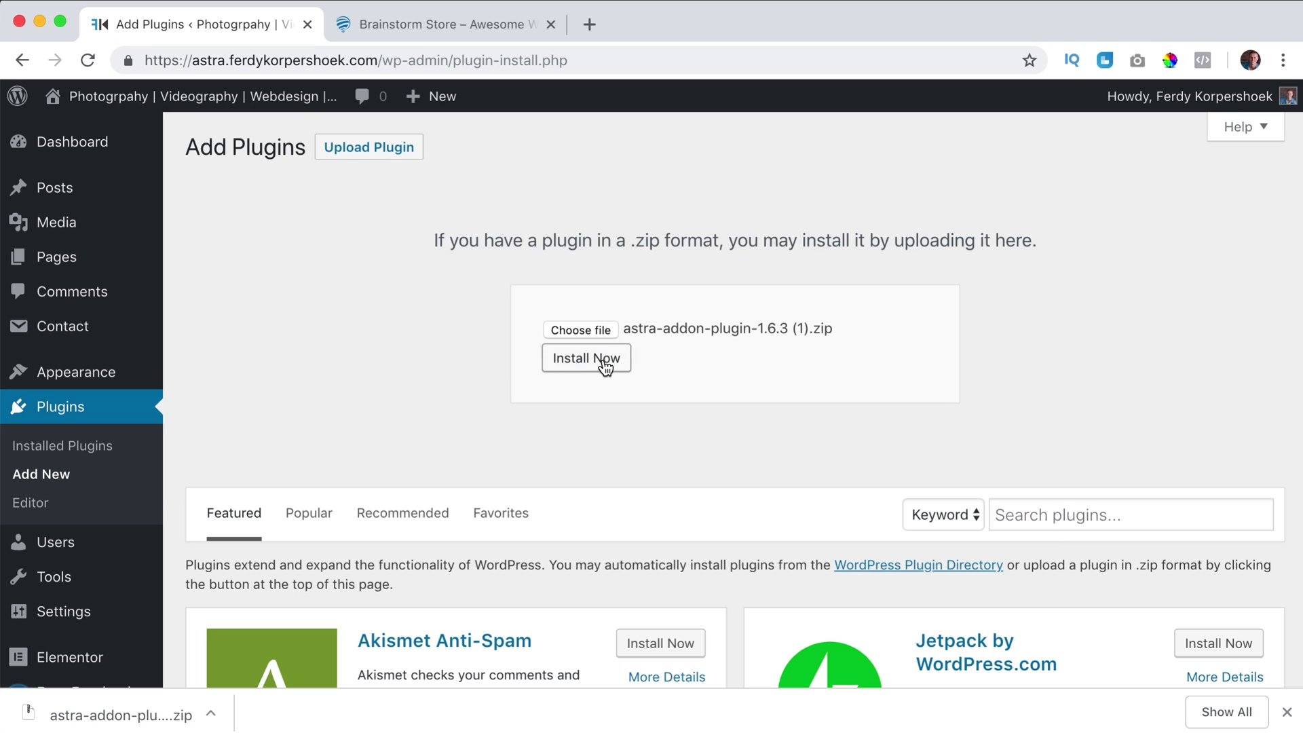
pyautogui.click(600, 367)
pyautogui.click(262, 299)
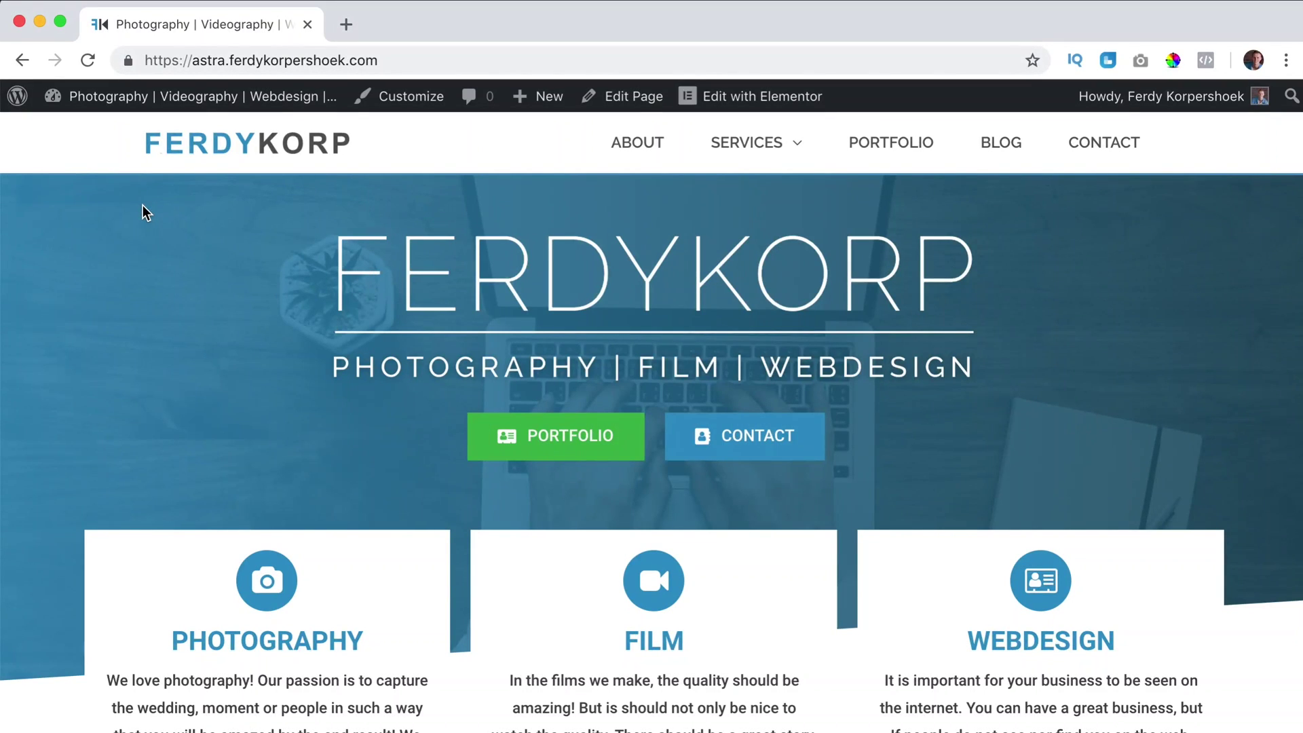
# Step: Open the WordPress dashboard alongside the live site and go through the available Astra Pro modules in Astra Options
pyautogui.keyDown('super'); pyautogui.click(207, 105); pyautogui.keyUp('super')
pyautogui.click(430, 24)
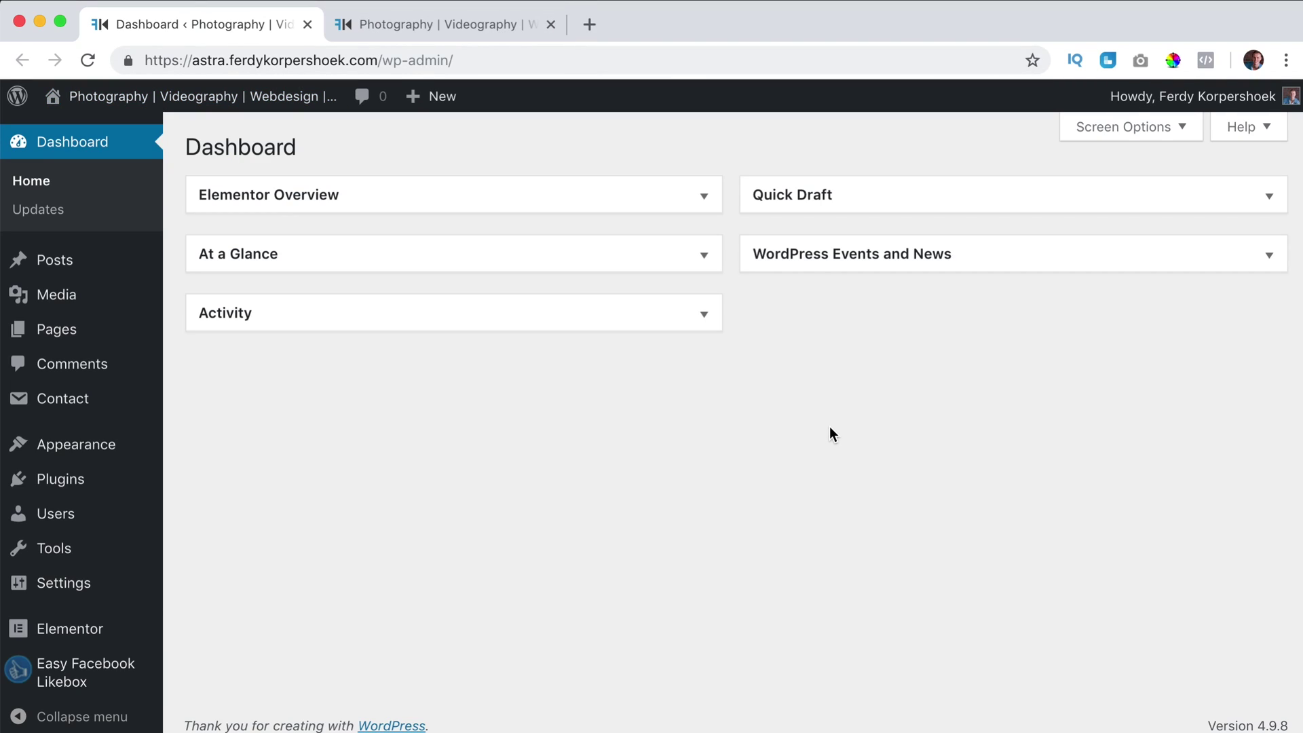
pyautogui.moveTo(104, 451)
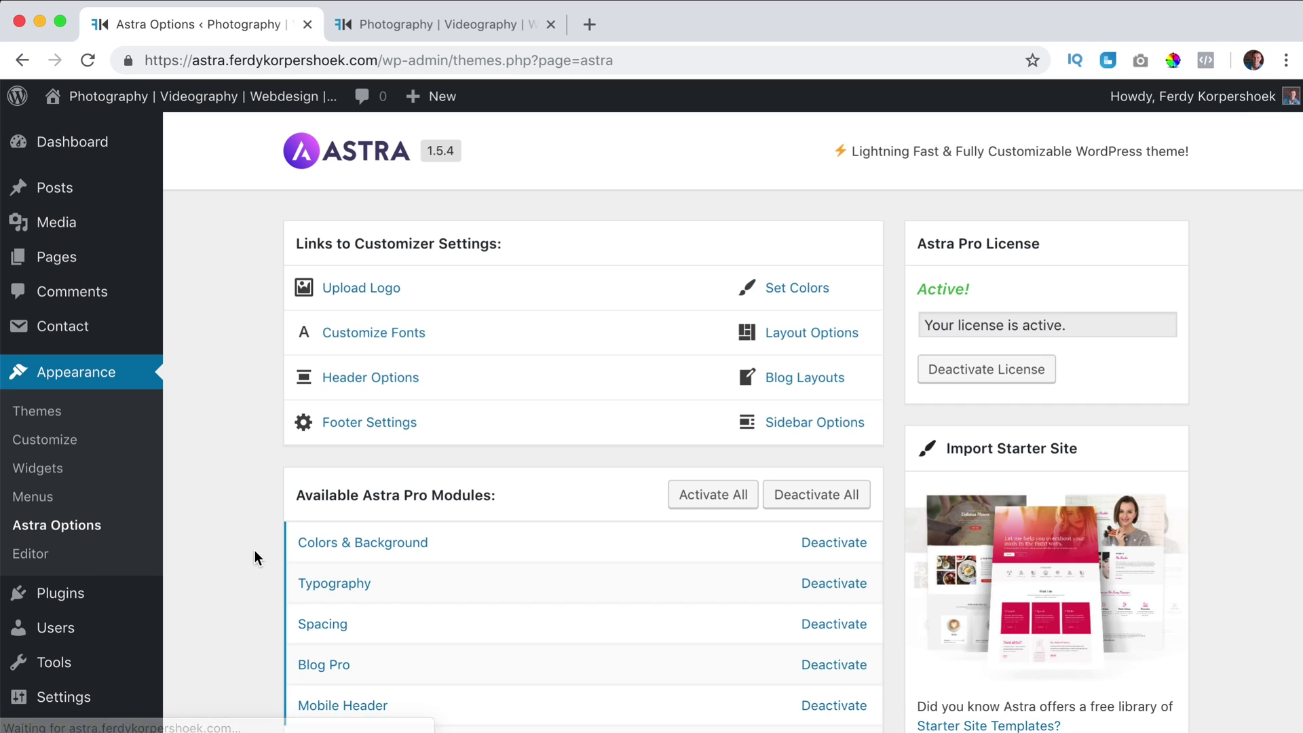
pyautogui.scroll(-3, 621, 408)
pyautogui.scroll(-3, 611, 414)
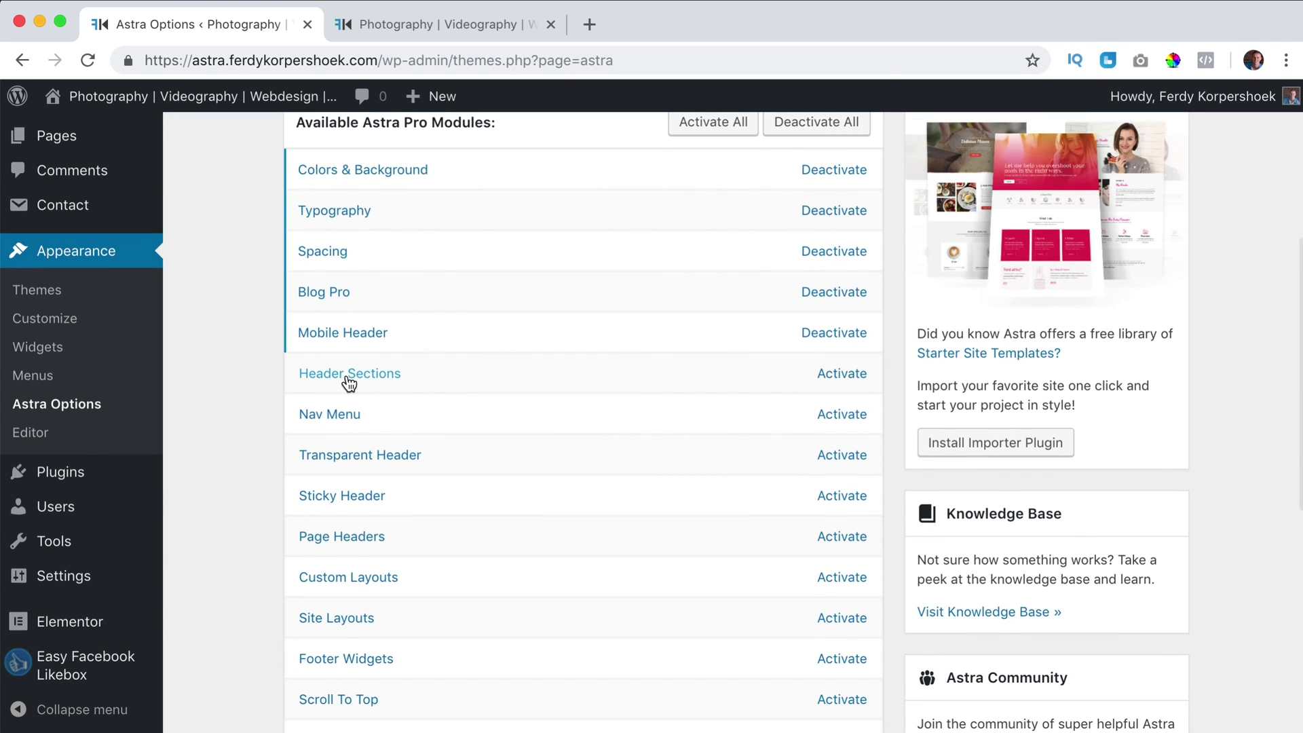
# Step: Open the live homepage in the Customizer and bring up the Header settings of its layout
pyautogui.click(409, 21)
pyautogui.moveTo(505, 102)
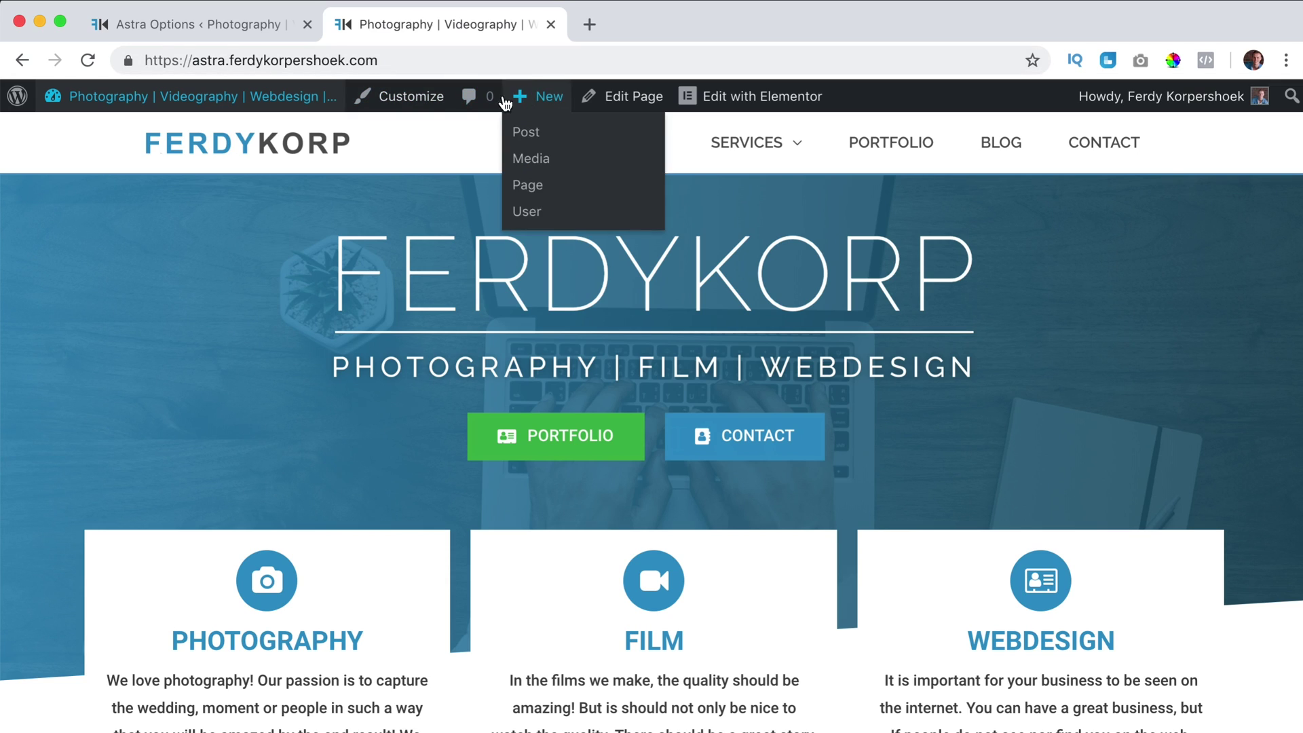
pyautogui.click(409, 99)
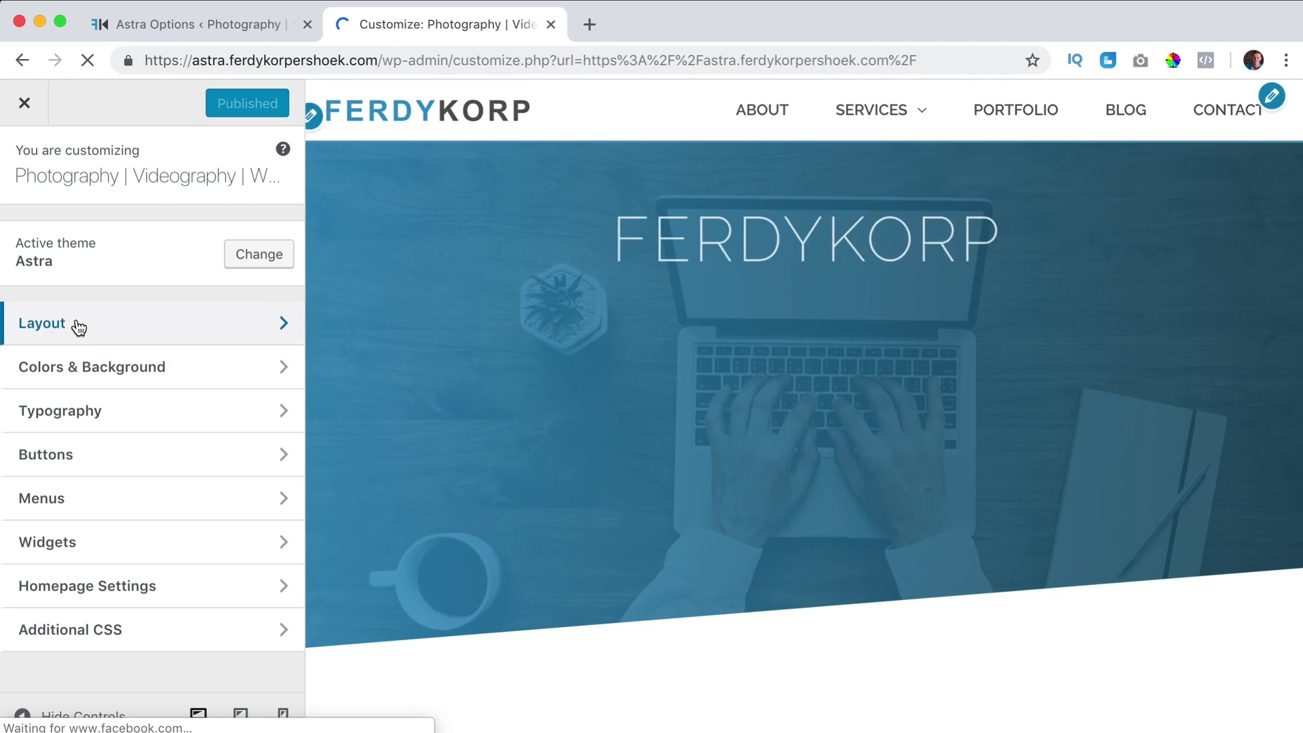
pyautogui.click(78, 326)
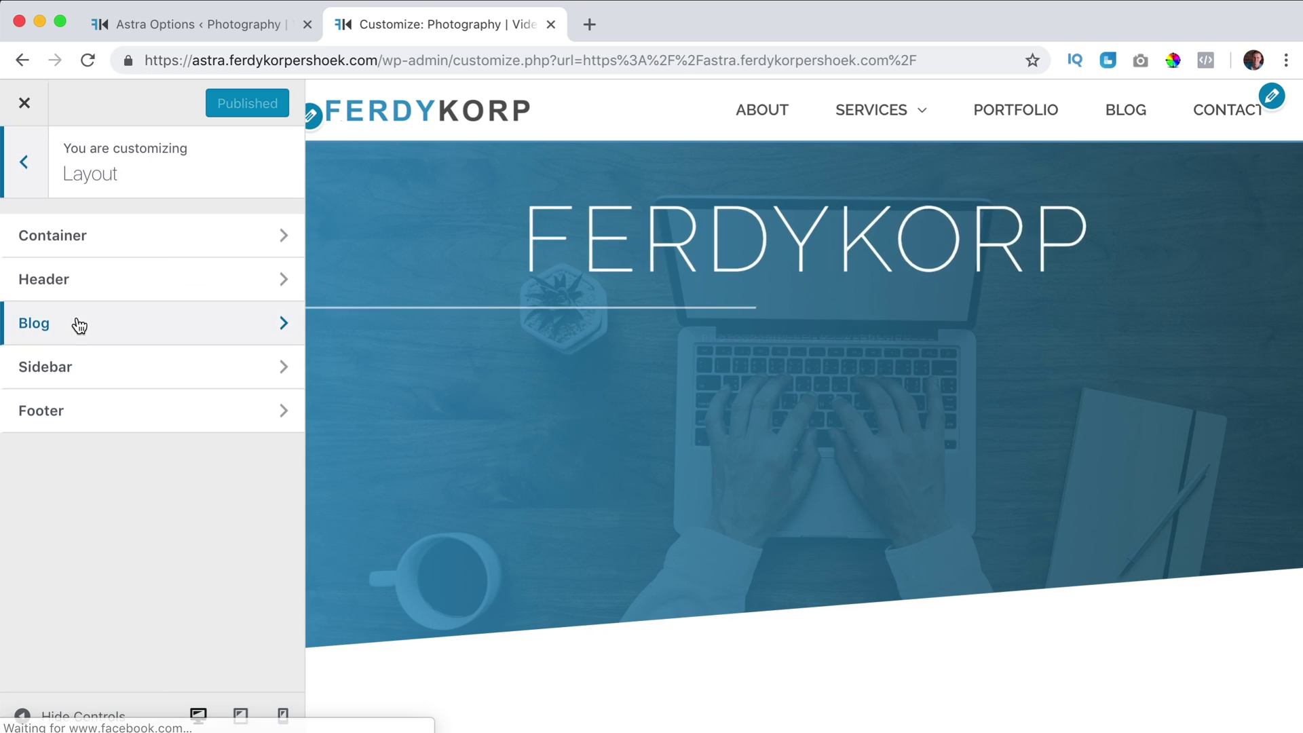
pyautogui.click(87, 288)
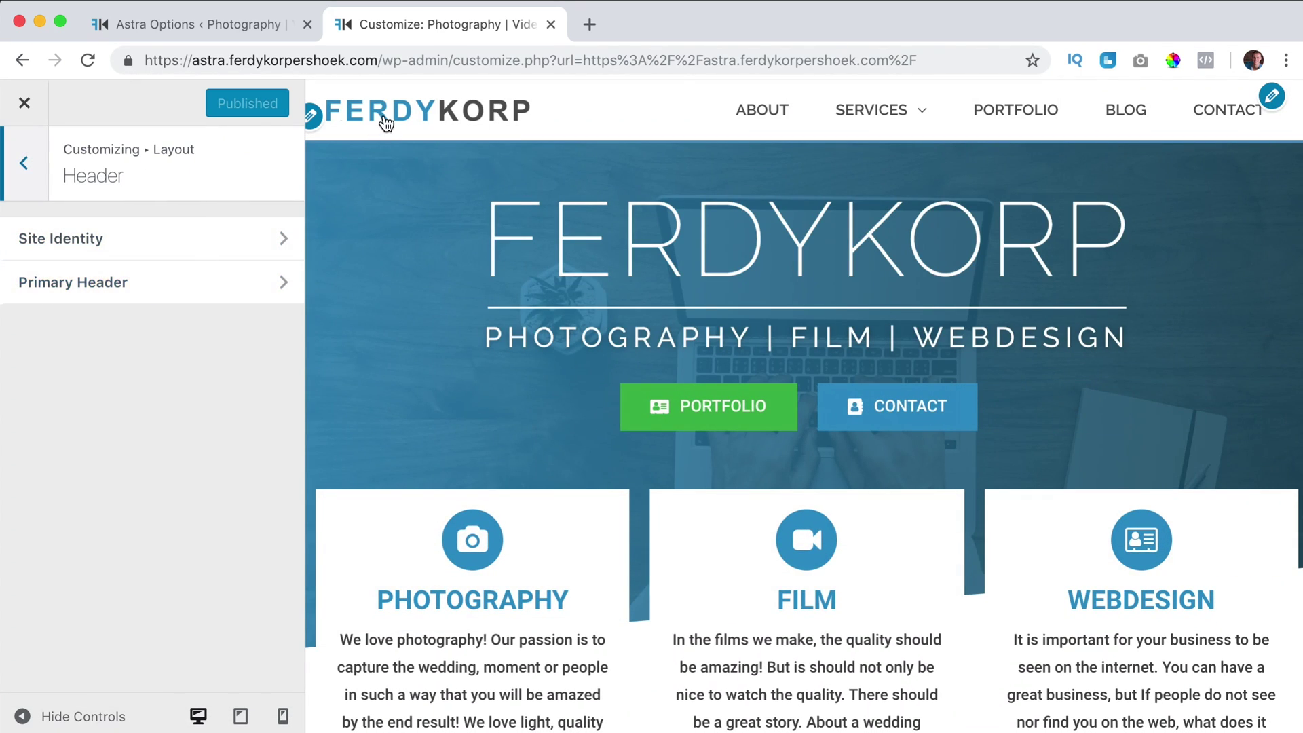
# Step: Activate the Header Sections module in Astra Options and reload the Customizer
pyautogui.click(267, 28)
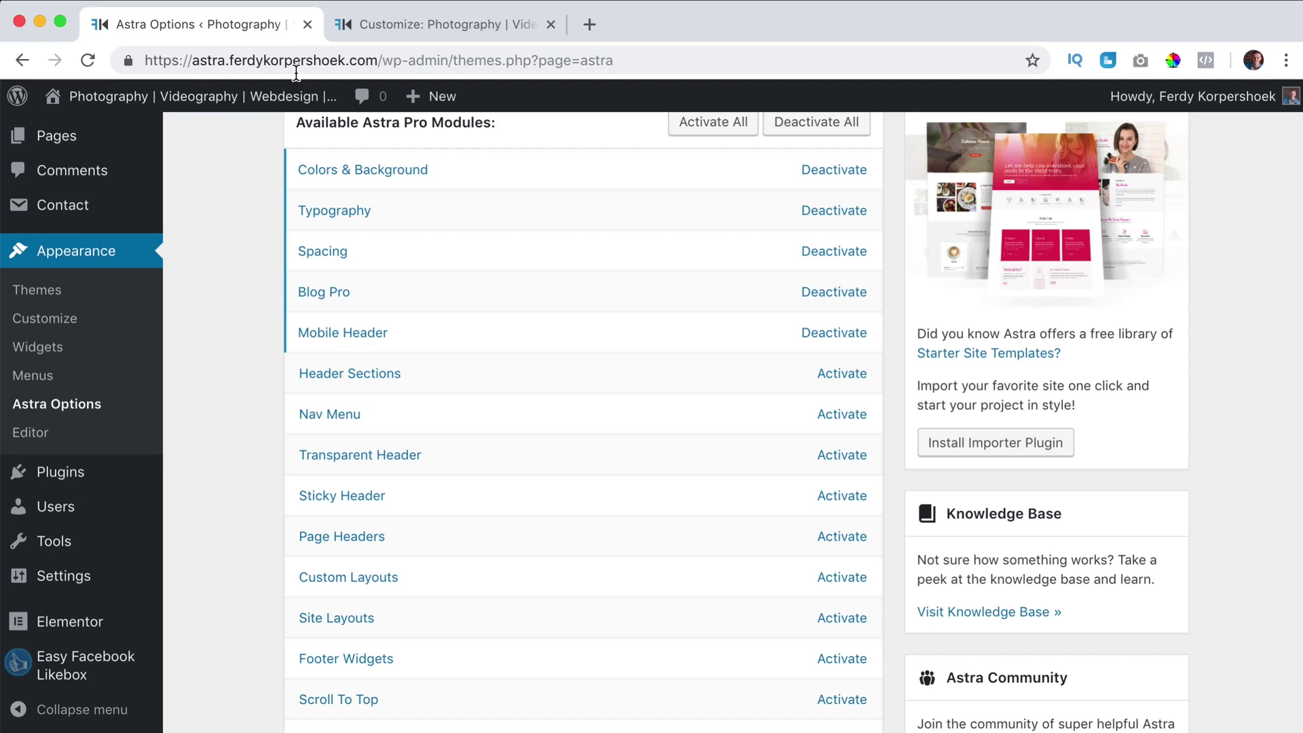
pyautogui.click(833, 378)
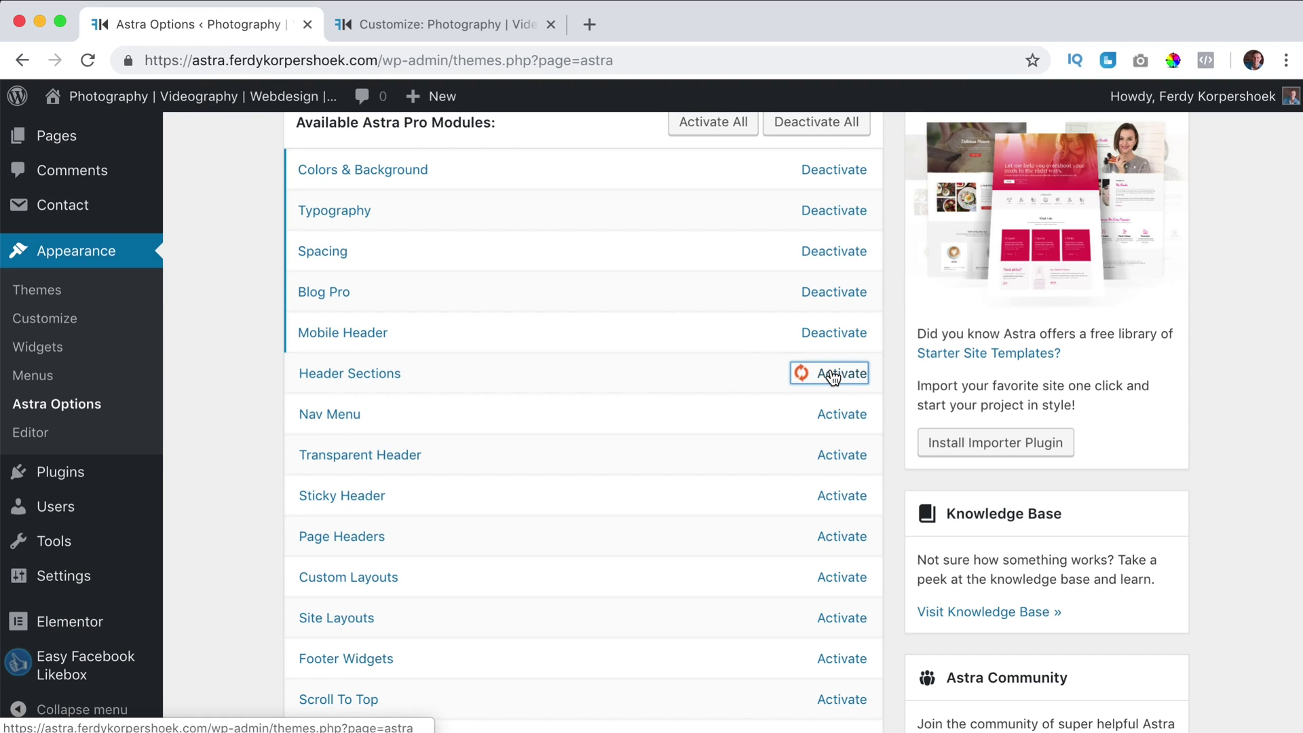
pyautogui.click(438, 26)
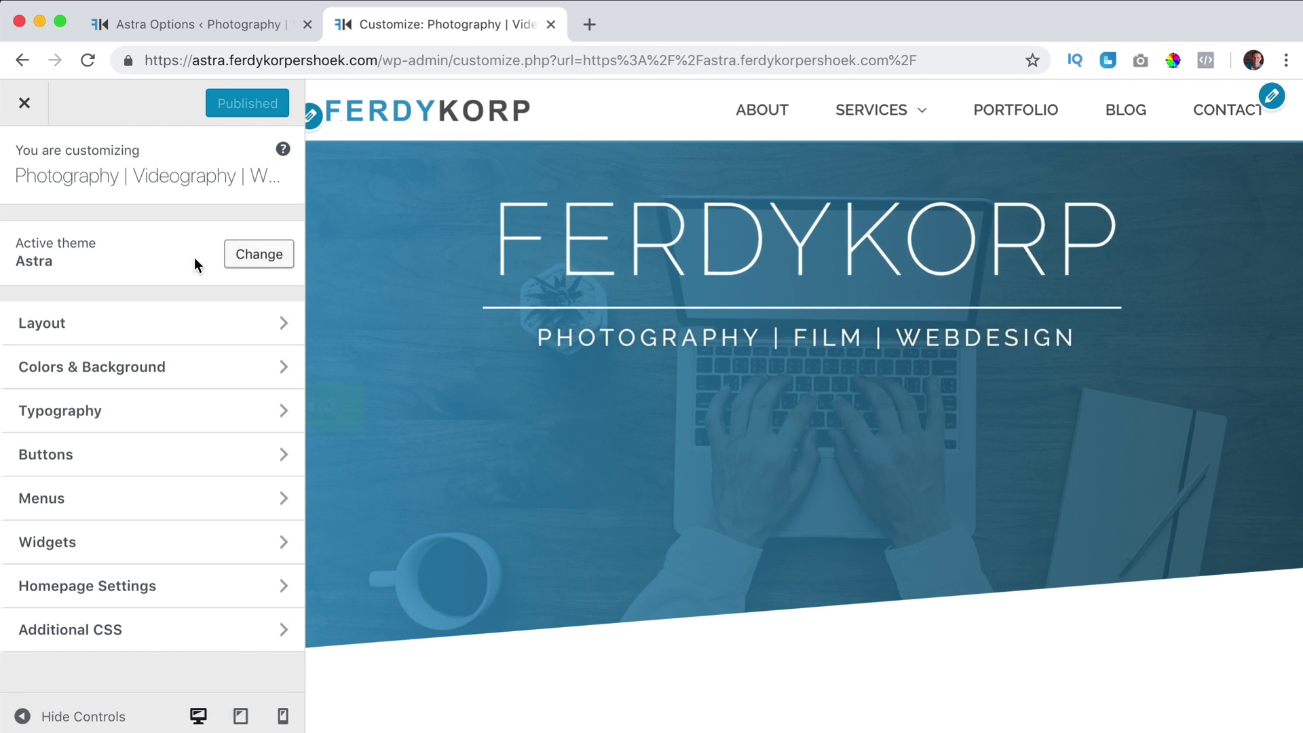
# Step: In the header layout settings, try the two-section Above Header layout and settle on the single-section one
pyautogui.click(154, 322)
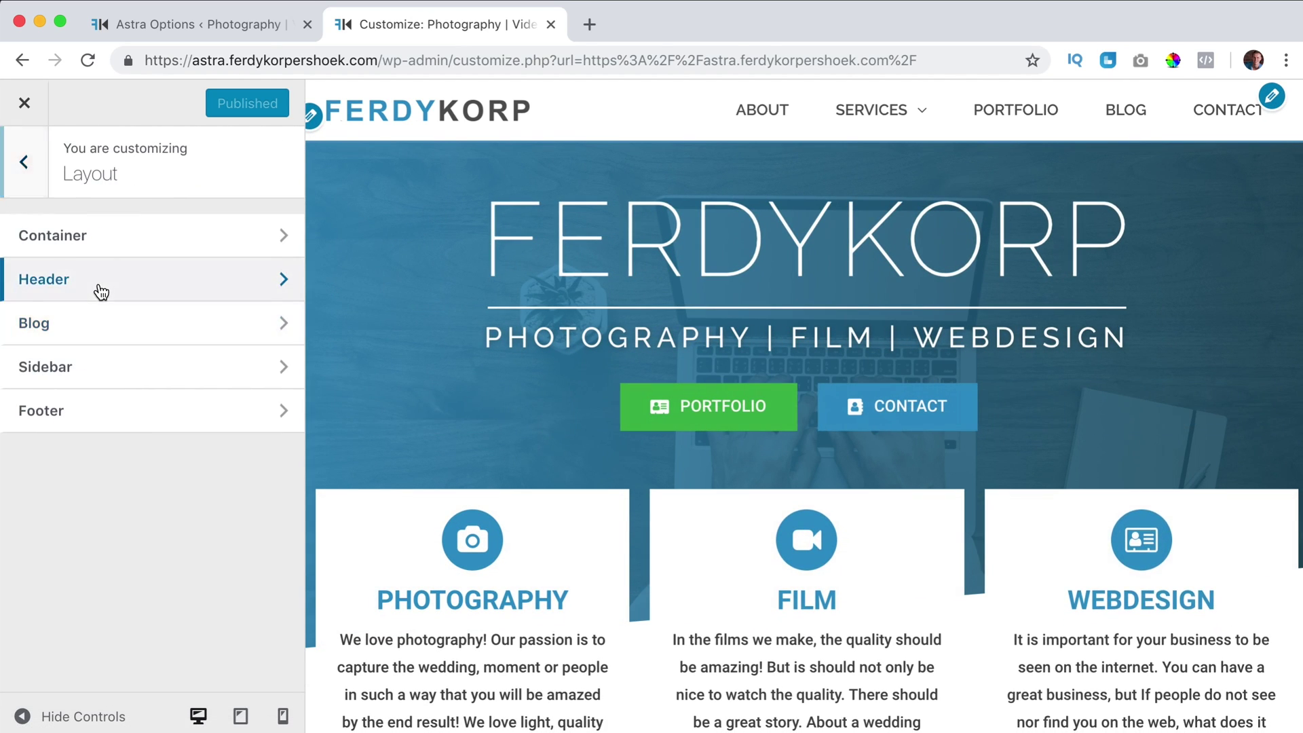
pyautogui.click(98, 287)
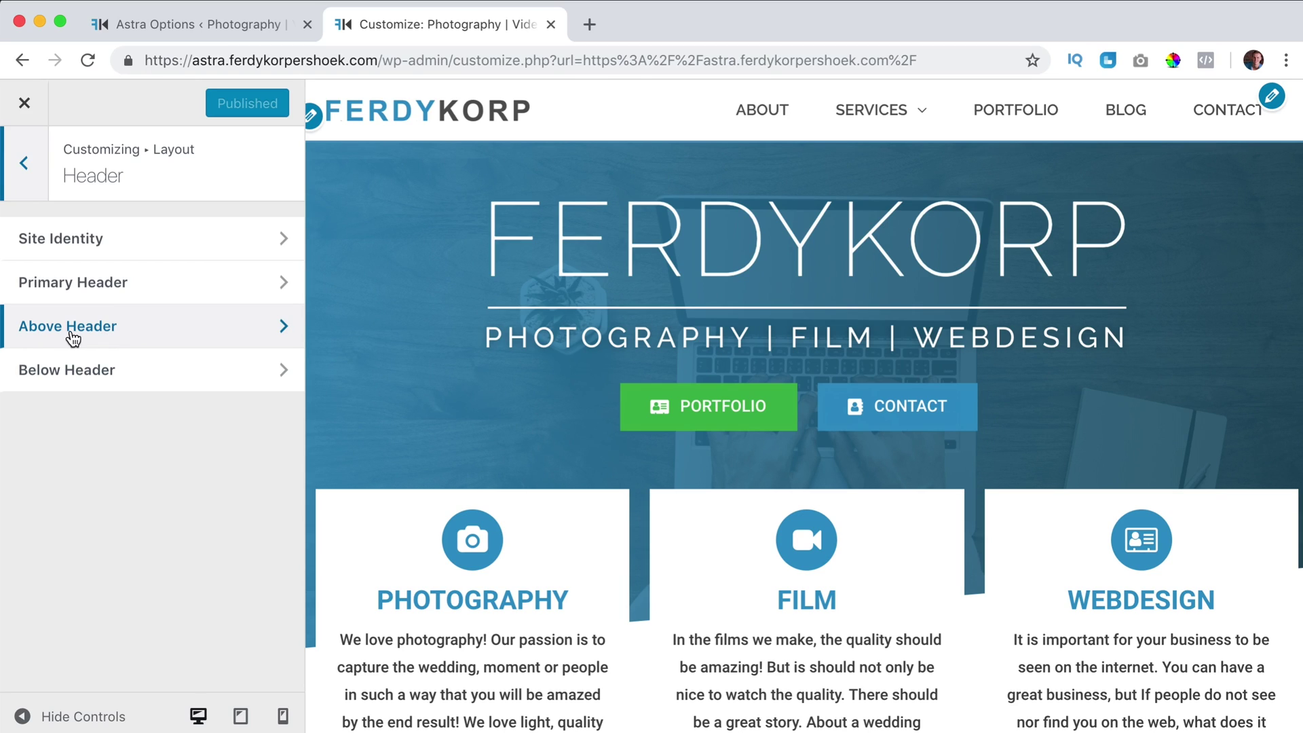
pyautogui.click(122, 336)
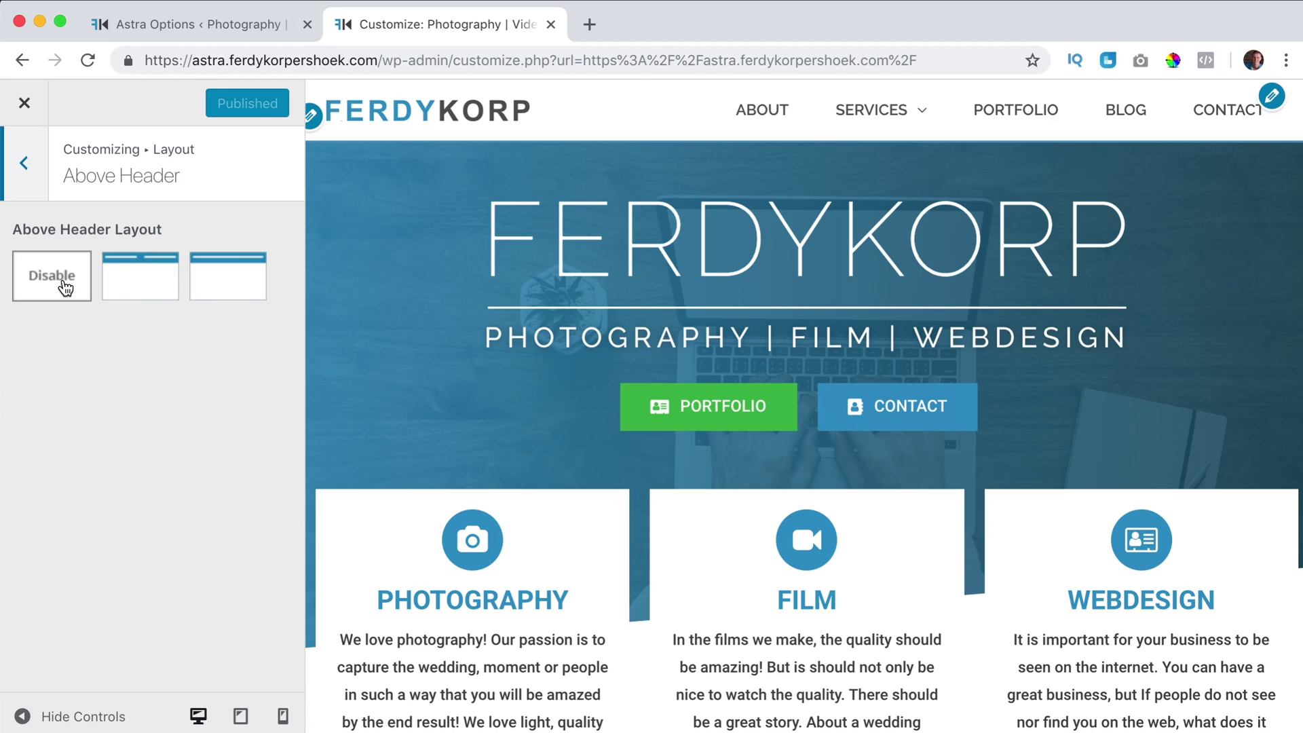
pyautogui.click(148, 283)
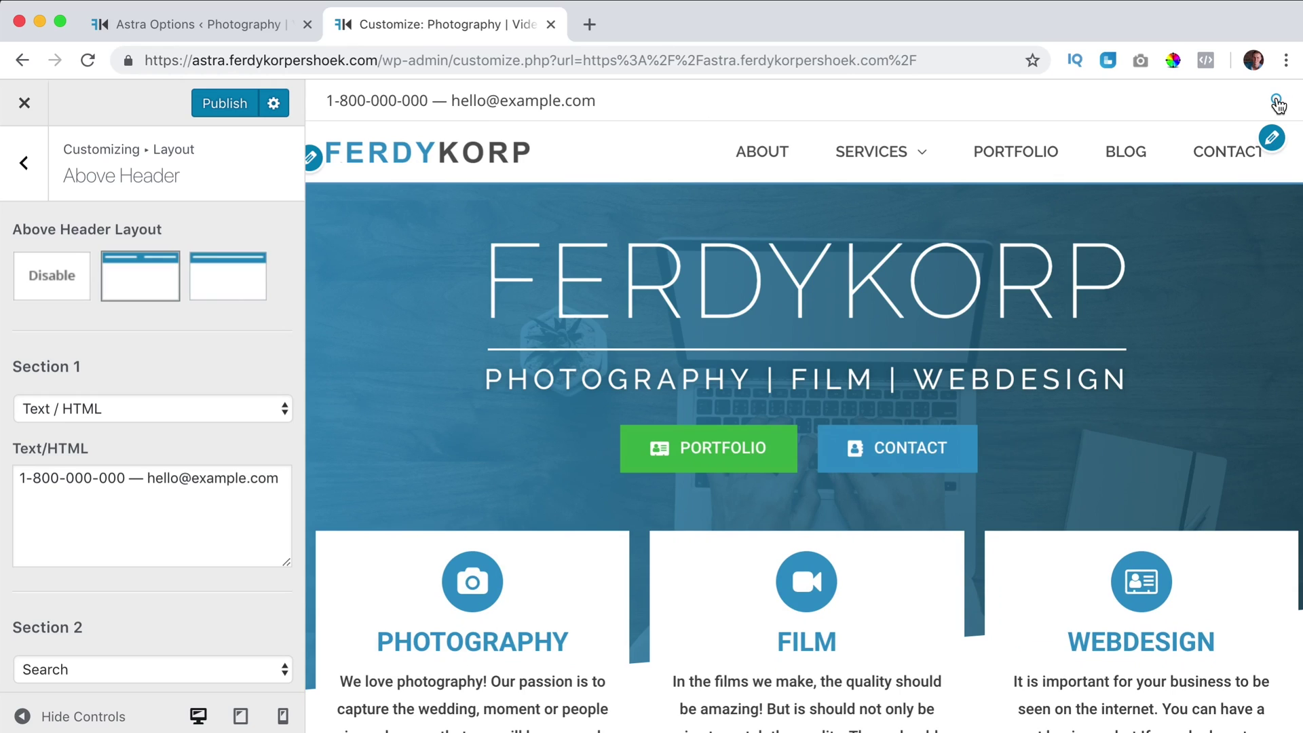
pyautogui.click(225, 285)
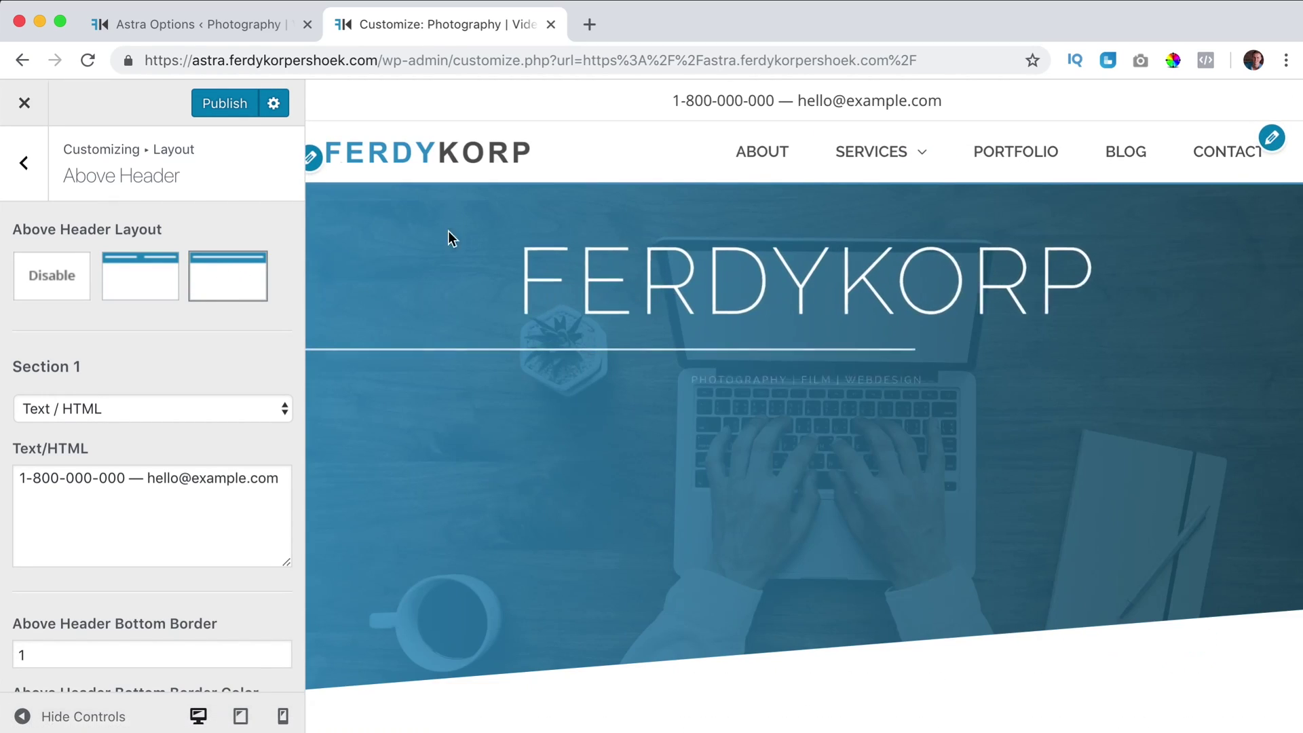
# Step: Replace the Above Header's Section 1 text with "Welcome here!"
pyautogui.moveTo(672, 101); pyautogui.dragTo(942, 101)
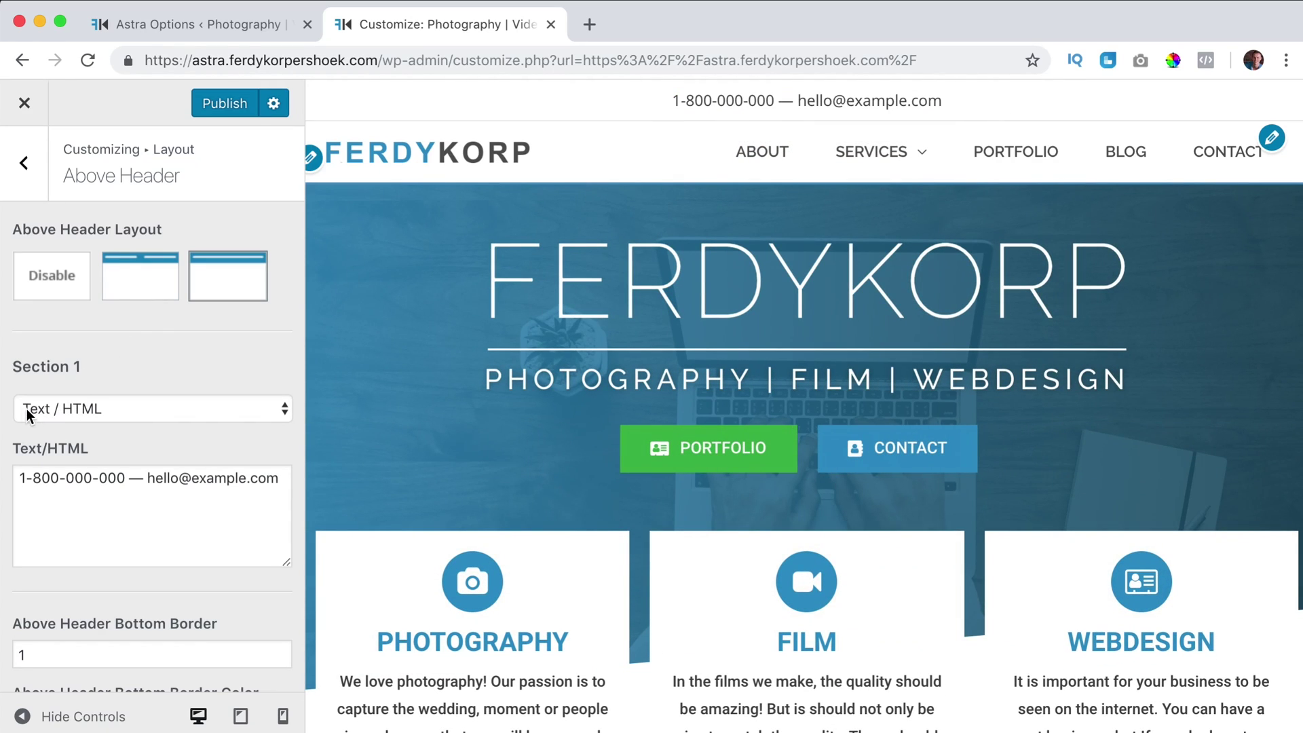
pyautogui.moveTo(157, 478); pyautogui.dragTo(263, 478)
pyautogui.press('super+a')
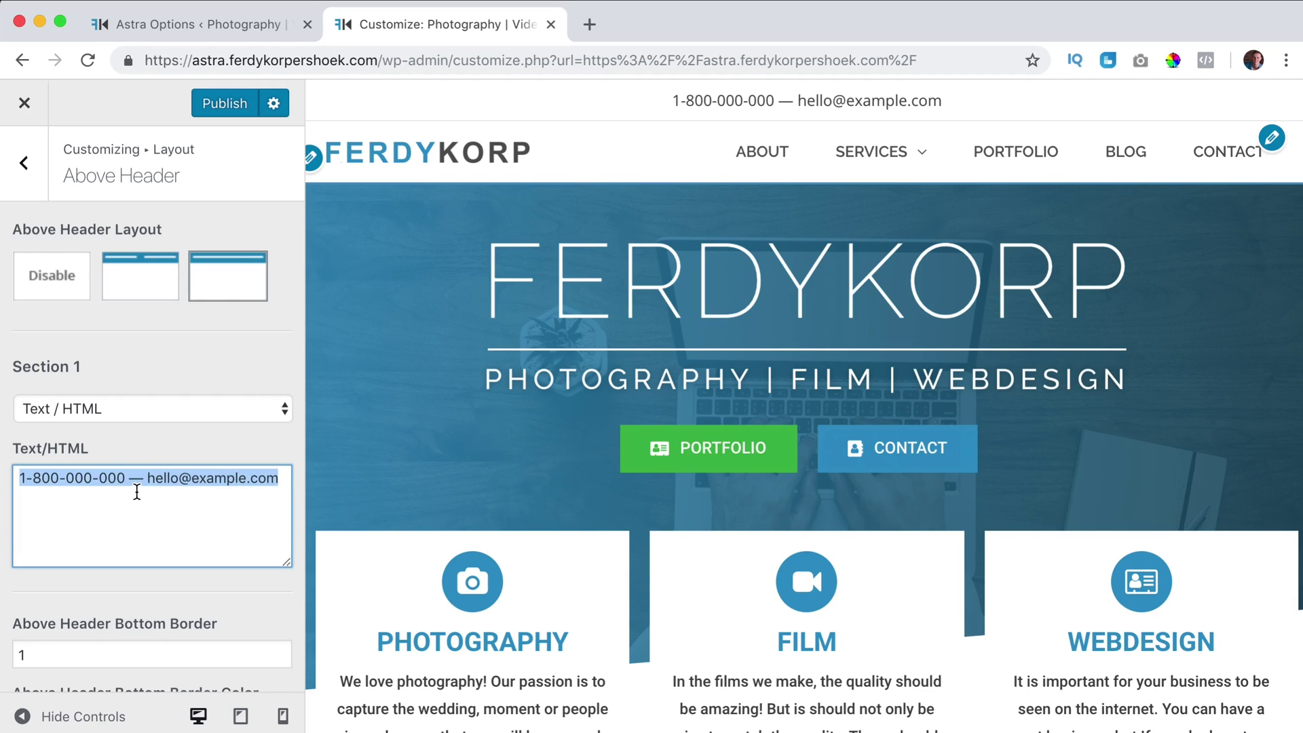
pyautogui.write('Welcome here!')
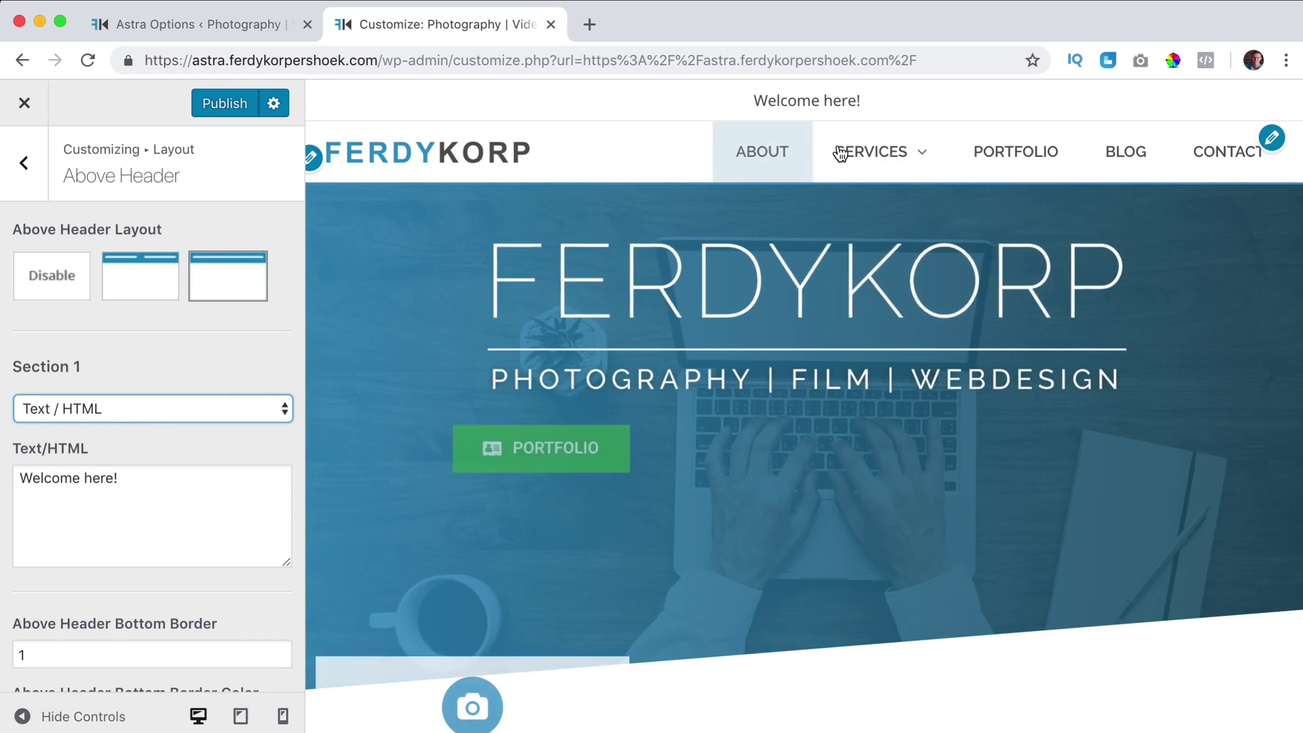
# Step: Try Menu, Search and Widget in turn as the Above Header's Section 1 content, testing the search icon in the preview
pyautogui.click(138, 400)
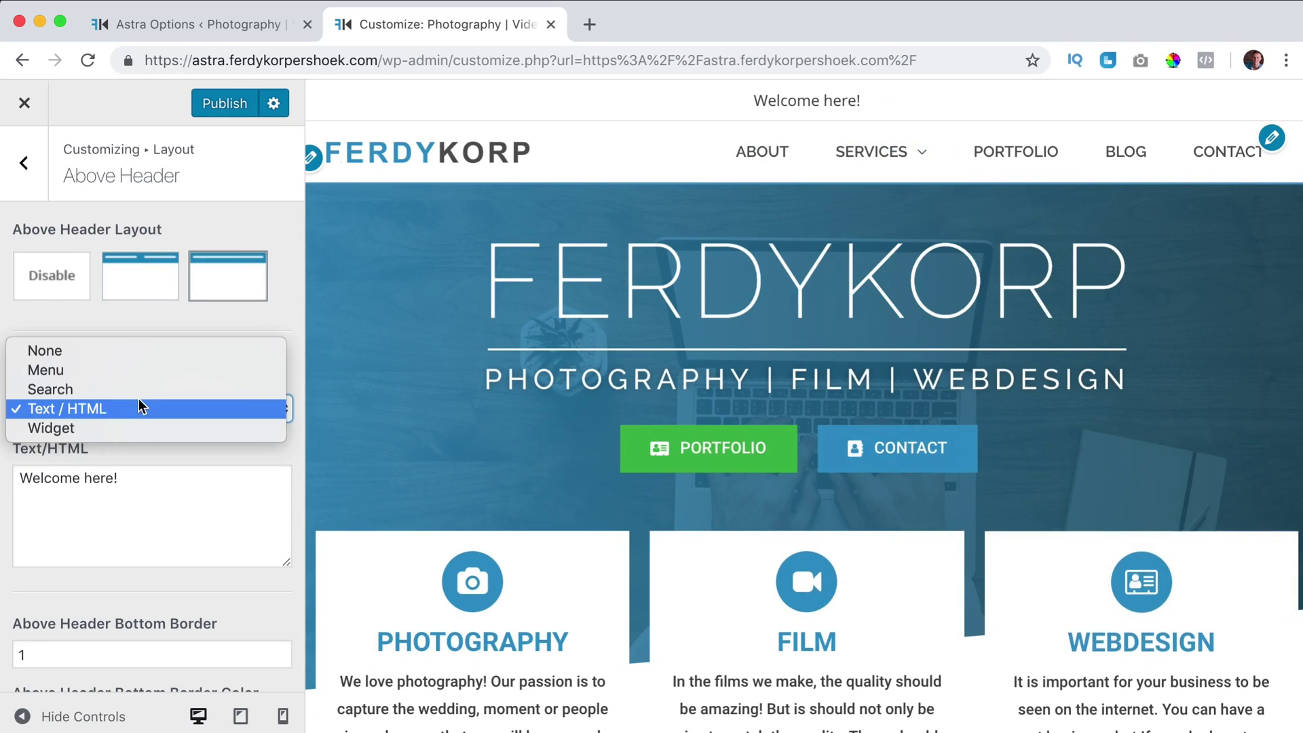
pyautogui.click(100, 369)
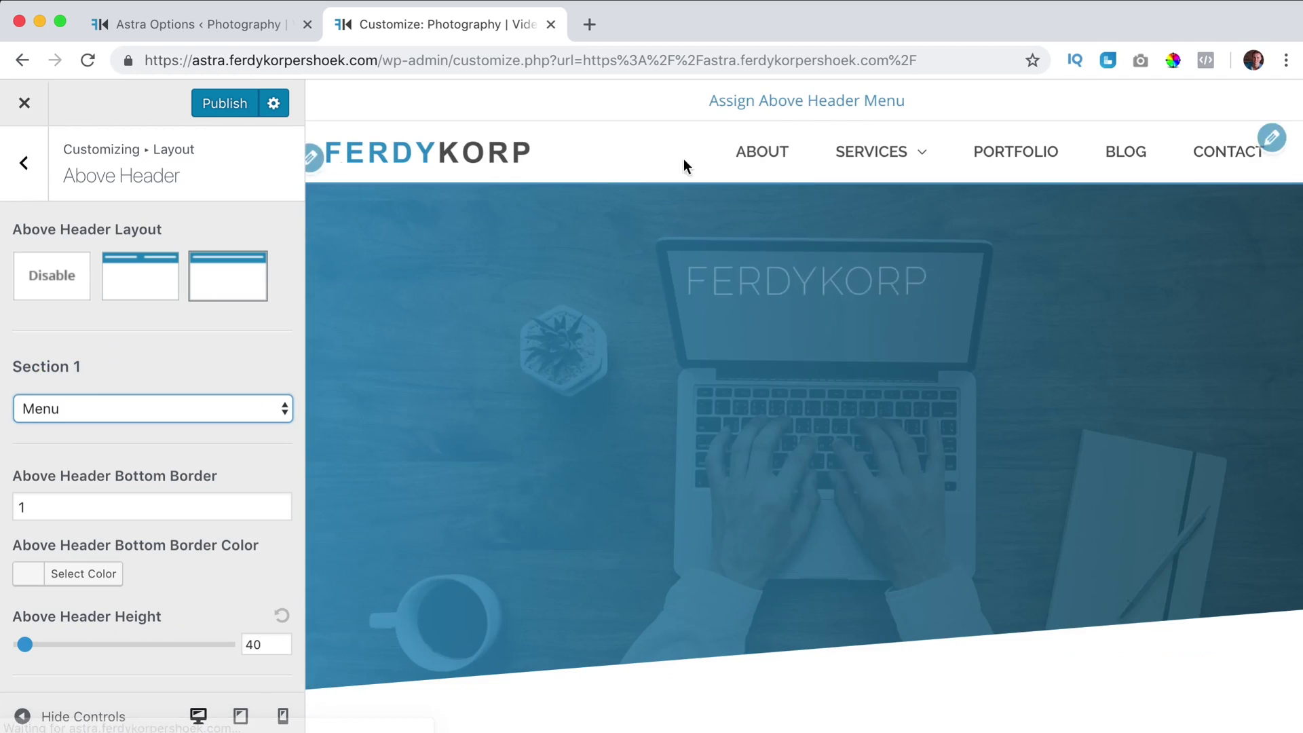
pyautogui.click(103, 404)
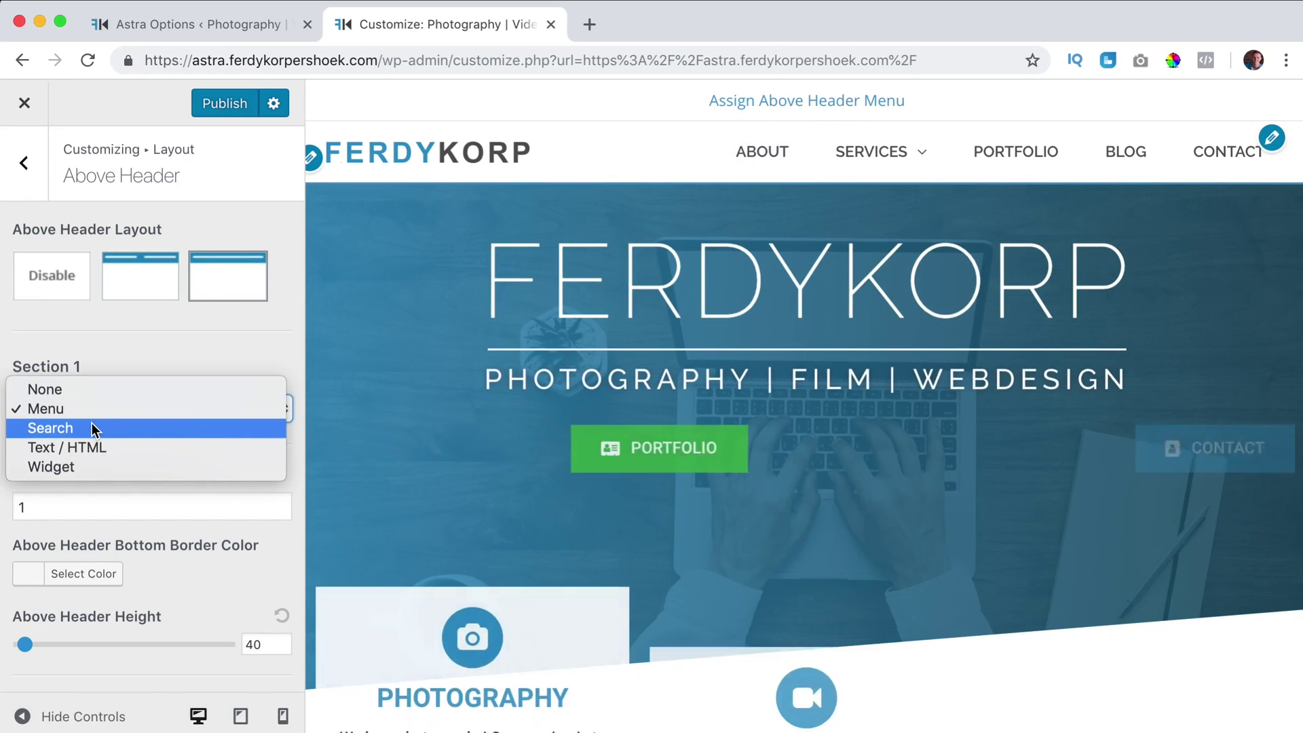
pyautogui.click(93, 427)
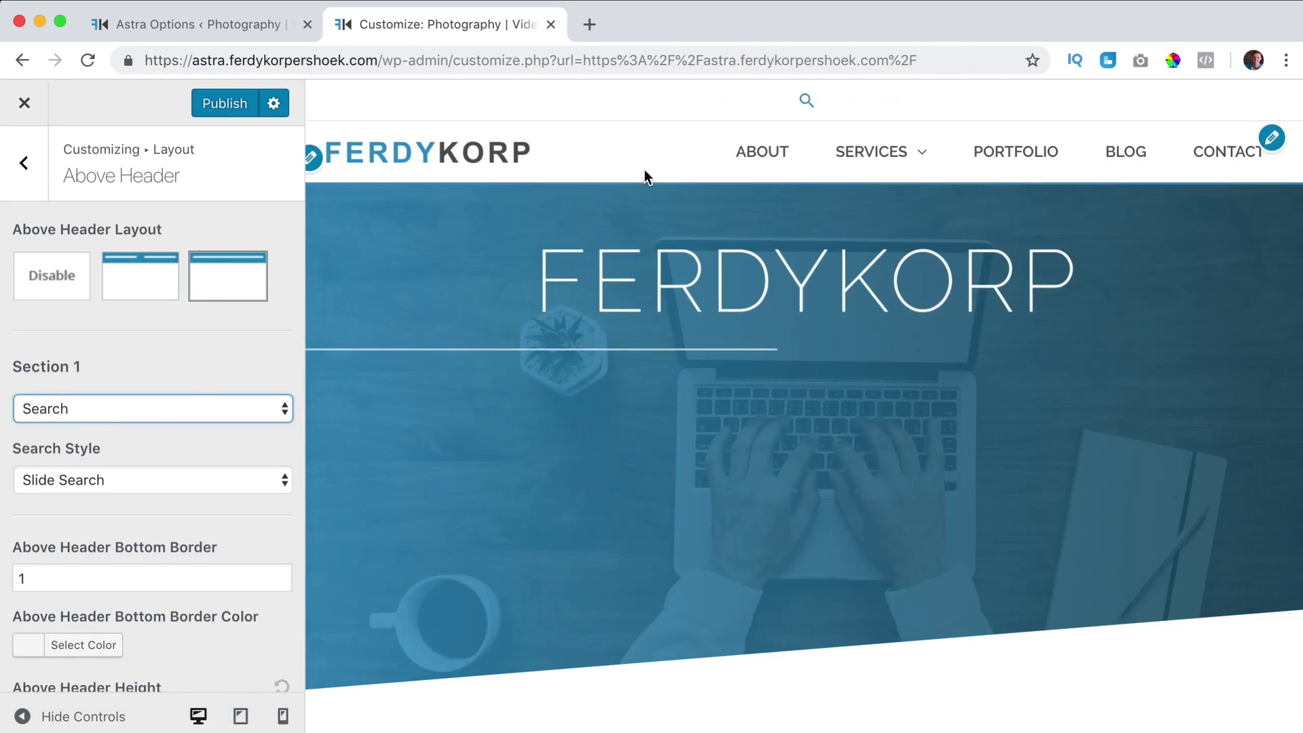
pyautogui.click(809, 103)
pyautogui.click(128, 409)
pyautogui.click(91, 442)
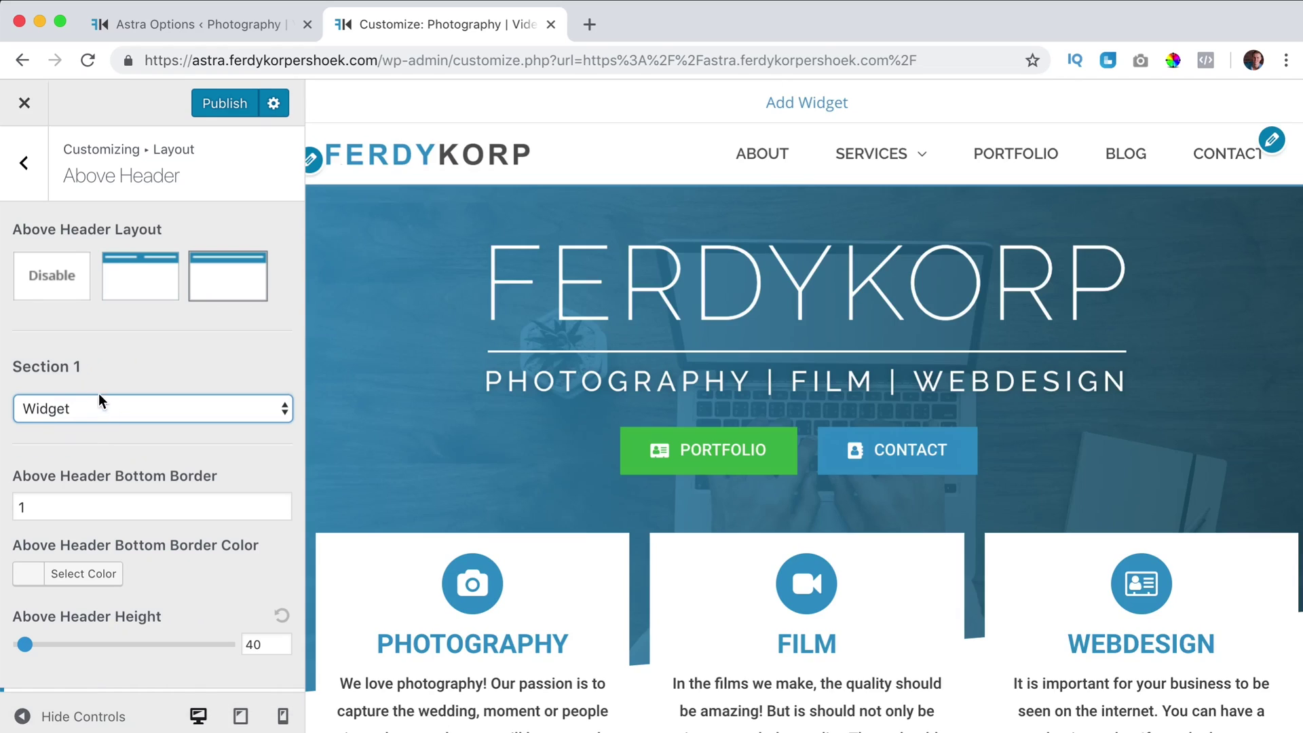
# Step: Try Search with the Full Screen Search style as the Above Header's Section 1 content and test the overlay in the preview
pyautogui.click(38, 409)
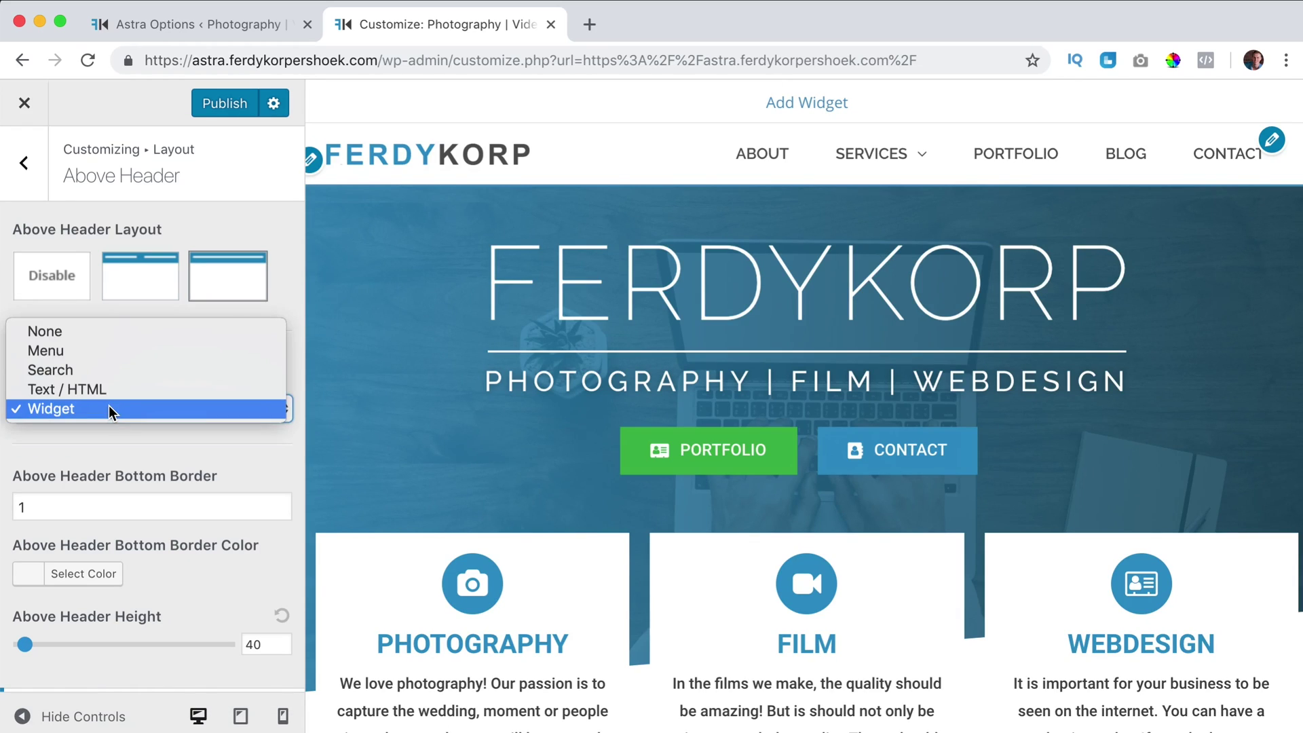
pyautogui.click(81, 369)
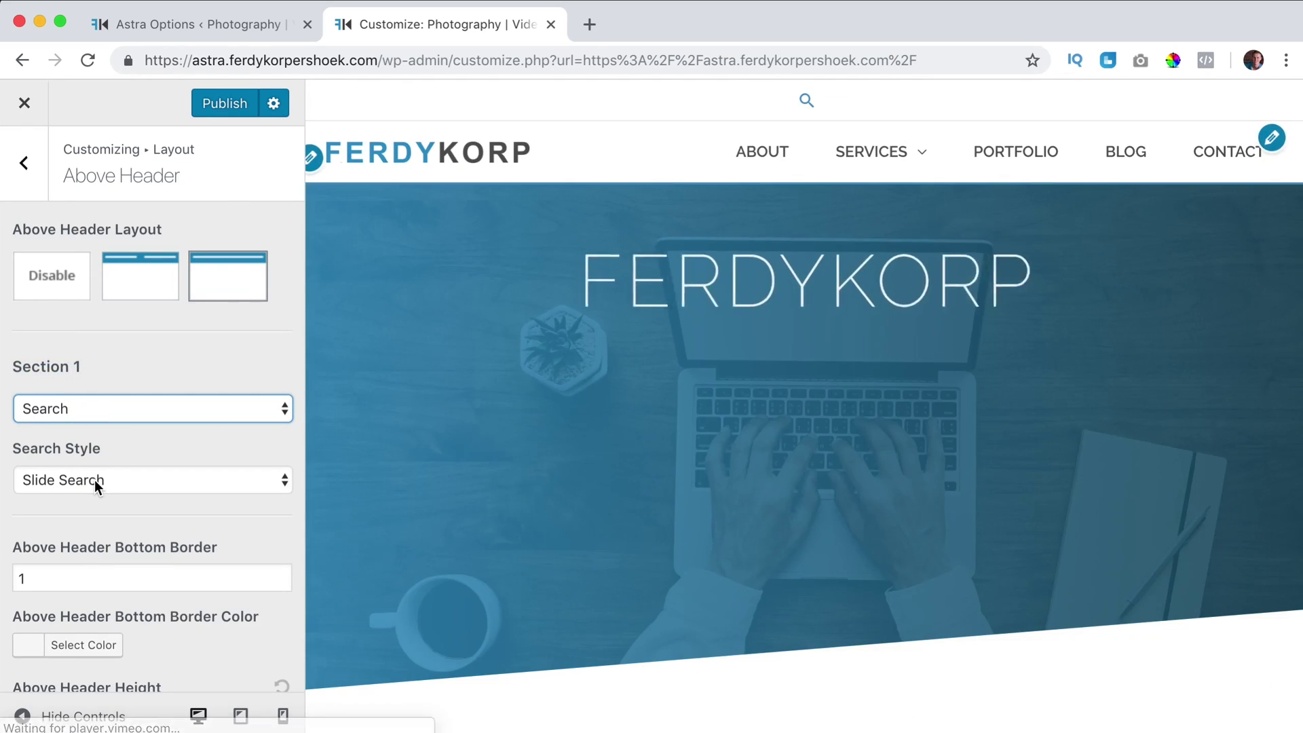
pyautogui.click(92, 482)
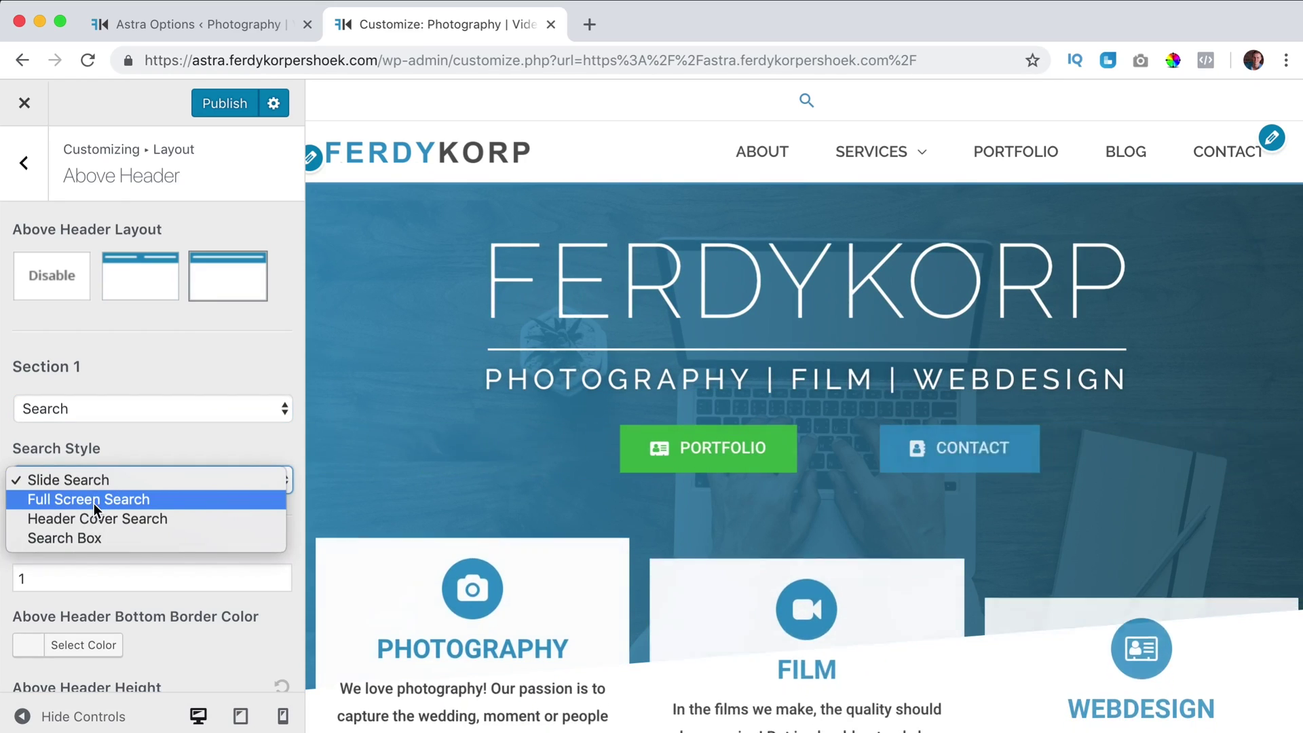
pyautogui.click(94, 500)
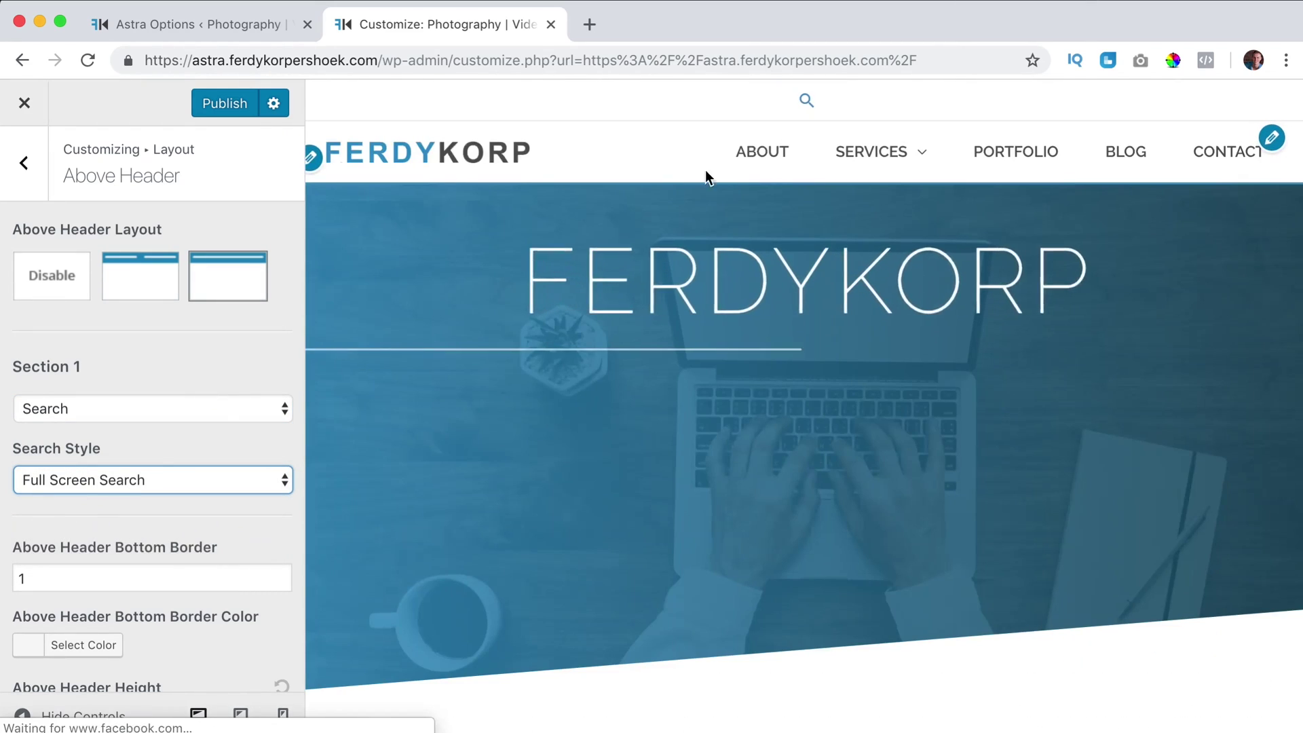
pyautogui.click(805, 102)
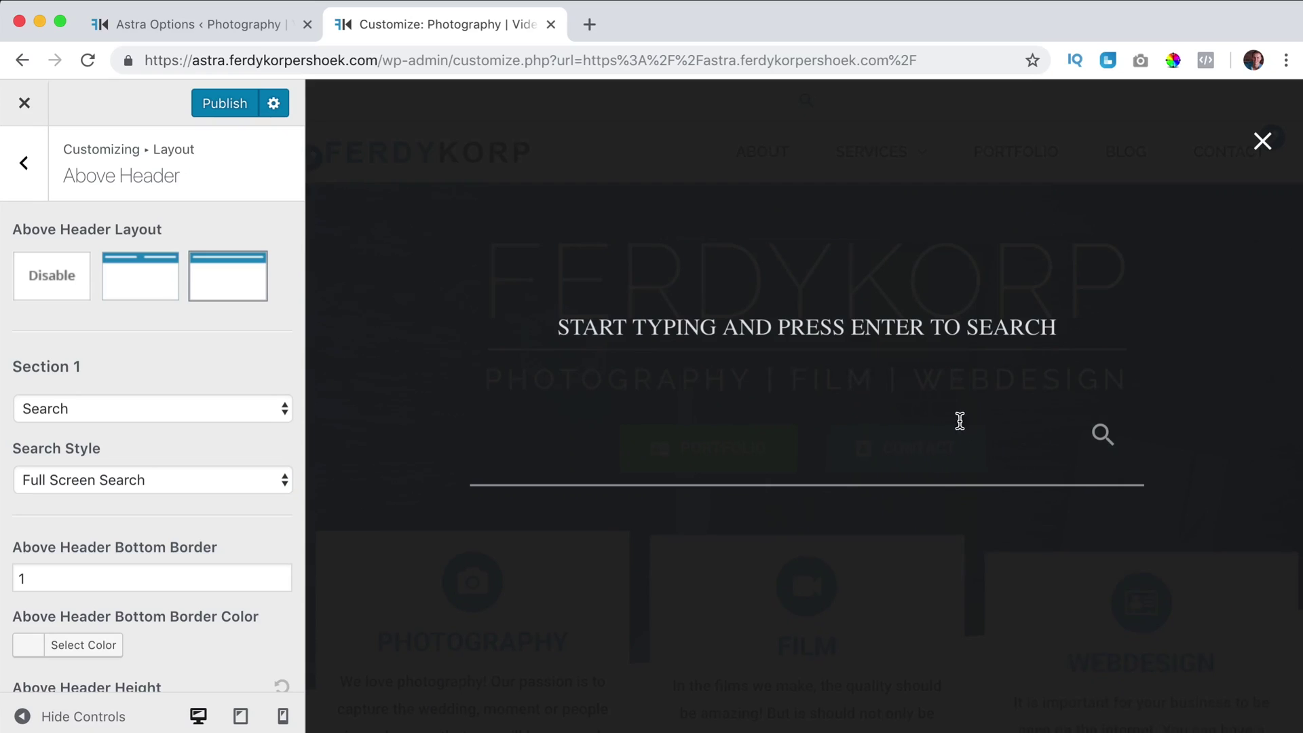
pyautogui.click(1262, 143)
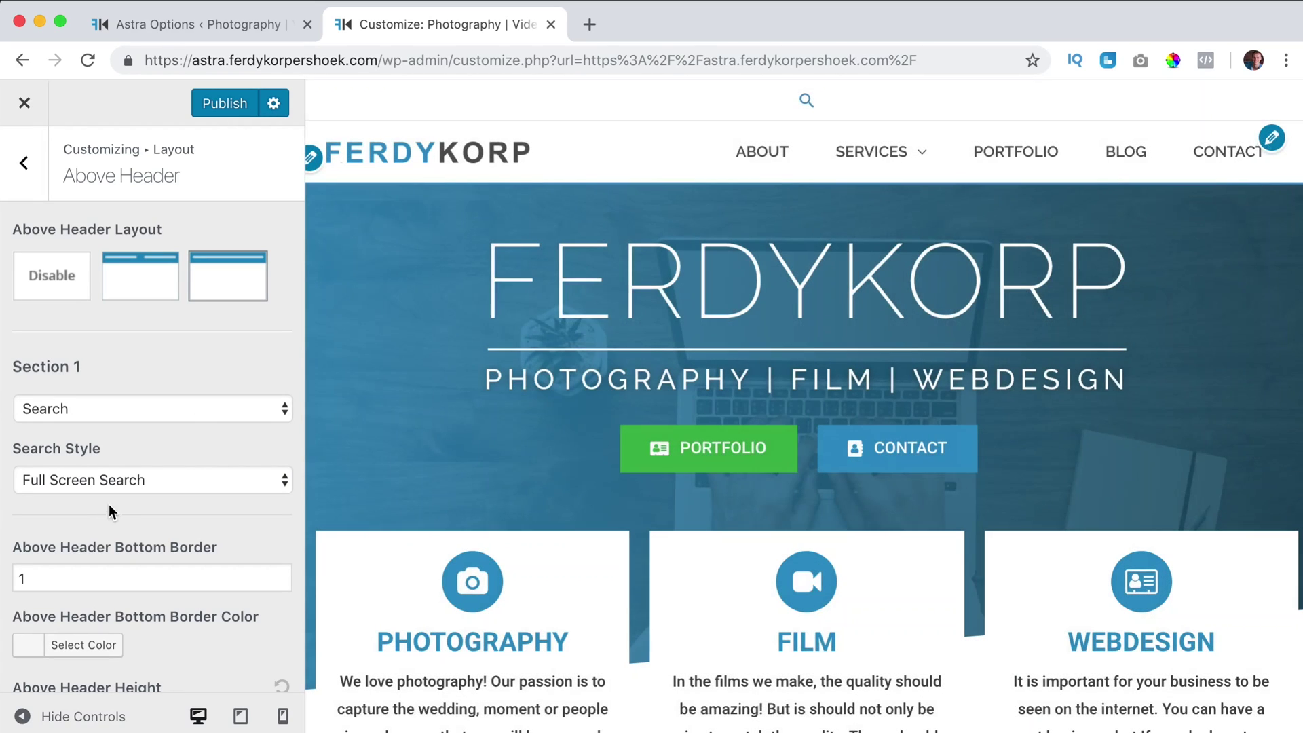
# Step: Switch the Above Header to the two-section layout with Menu in Section 1 and Search in Section 2, and publish
pyautogui.click(151, 286)
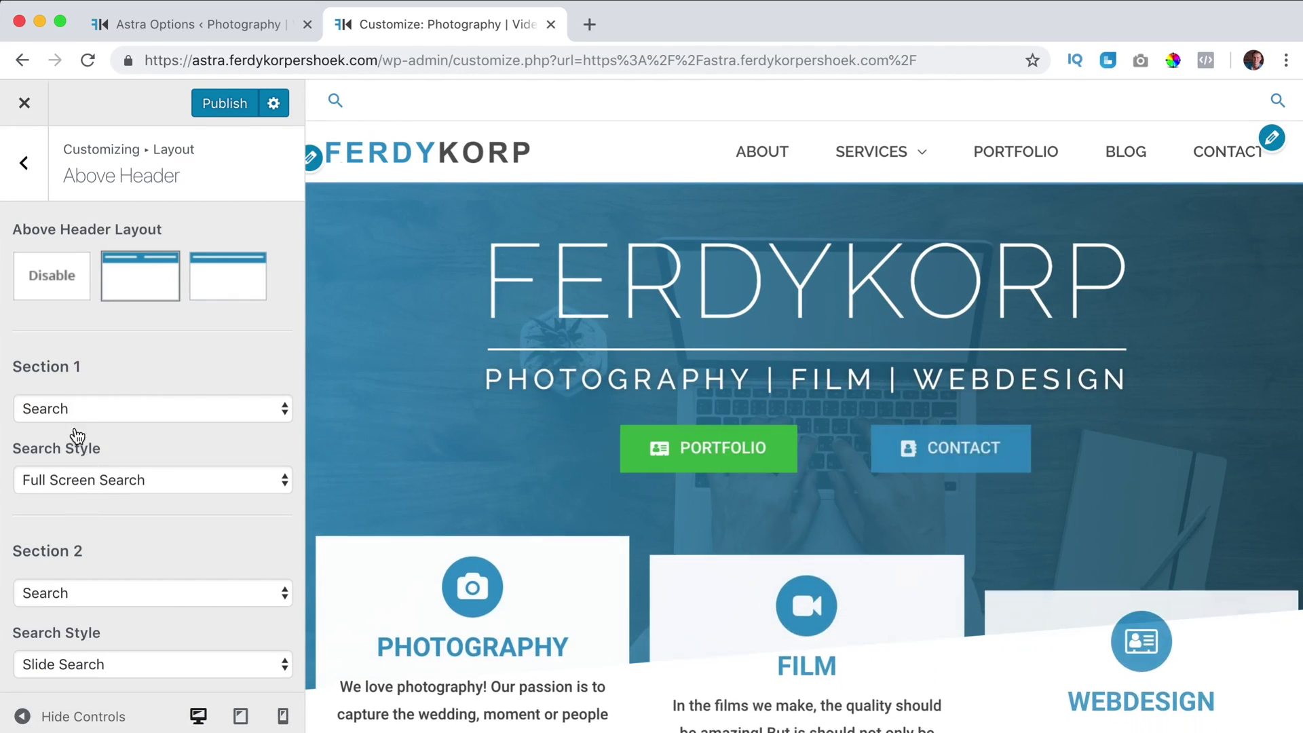
pyautogui.click(91, 411)
pyautogui.click(76, 389)
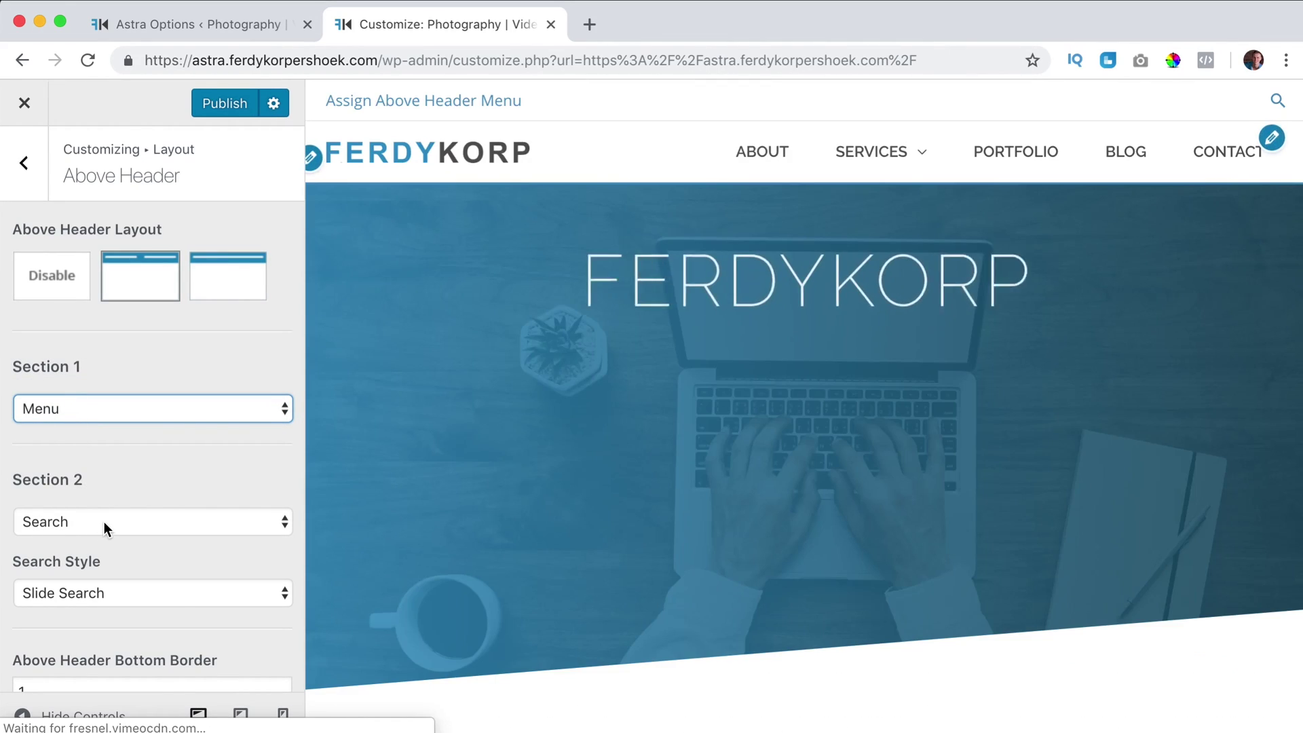
pyautogui.click(104, 521)
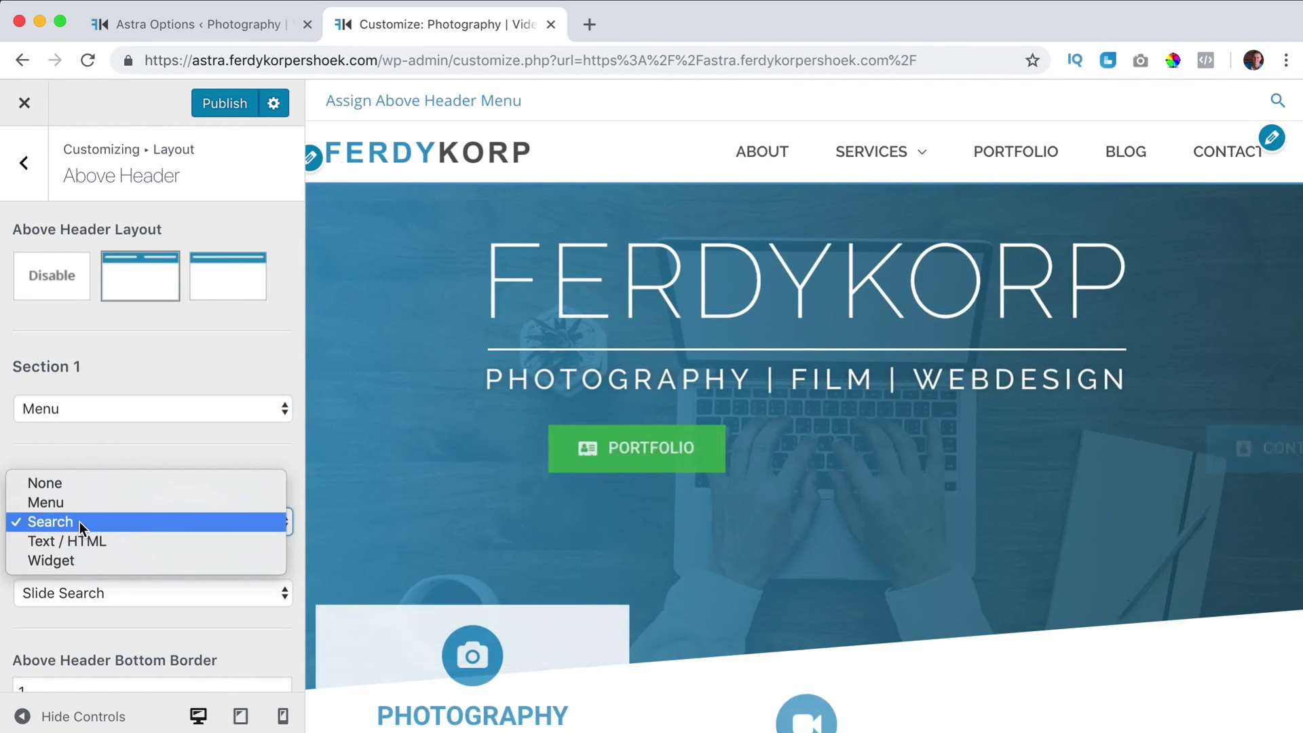
pyautogui.click(79, 521)
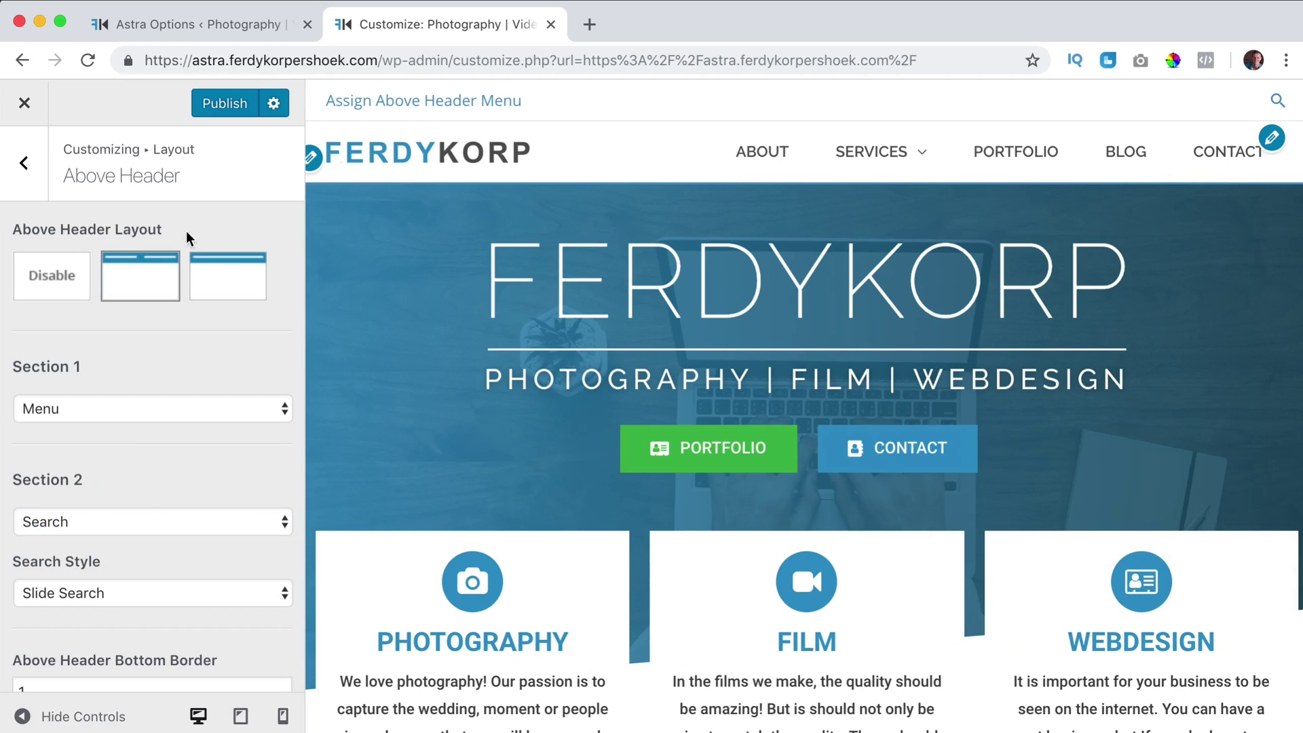
# Step: Open the Menus page in the WordPress admin and create a new menu named top_menu
pyautogui.click(210, 26)
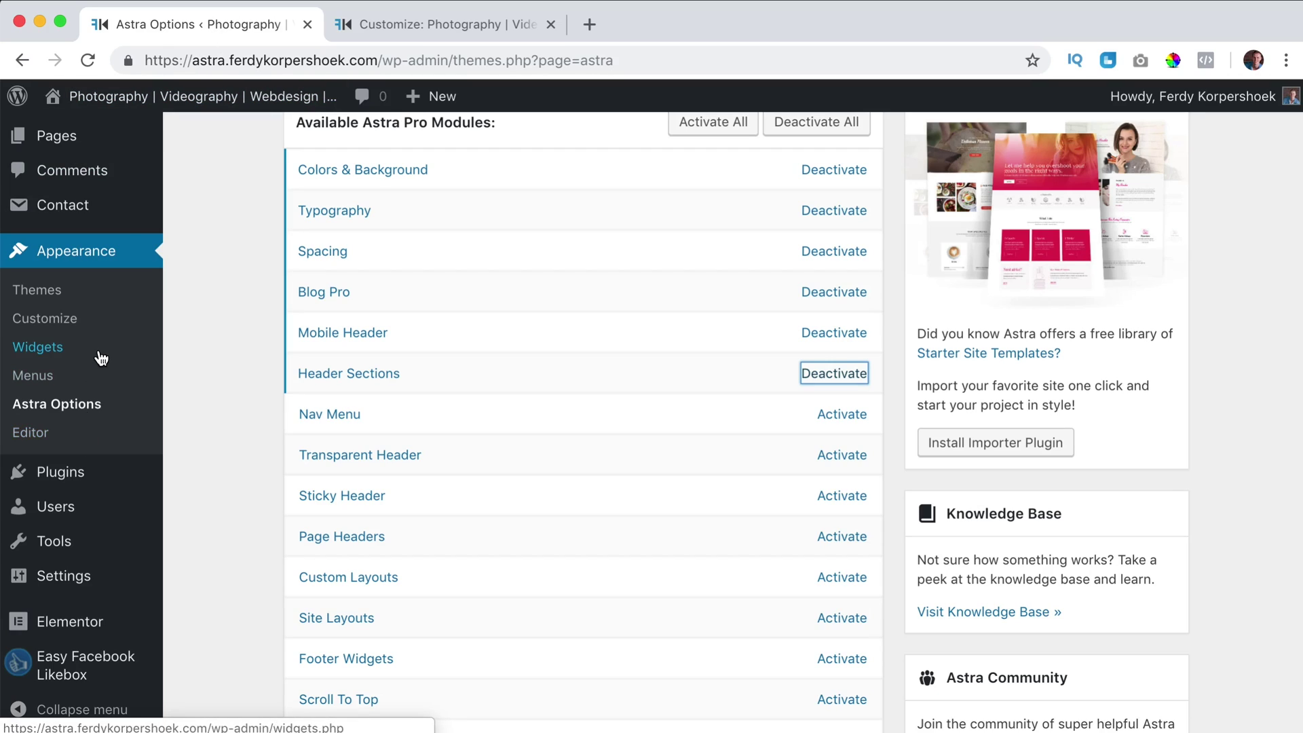
pyautogui.click(33, 381)
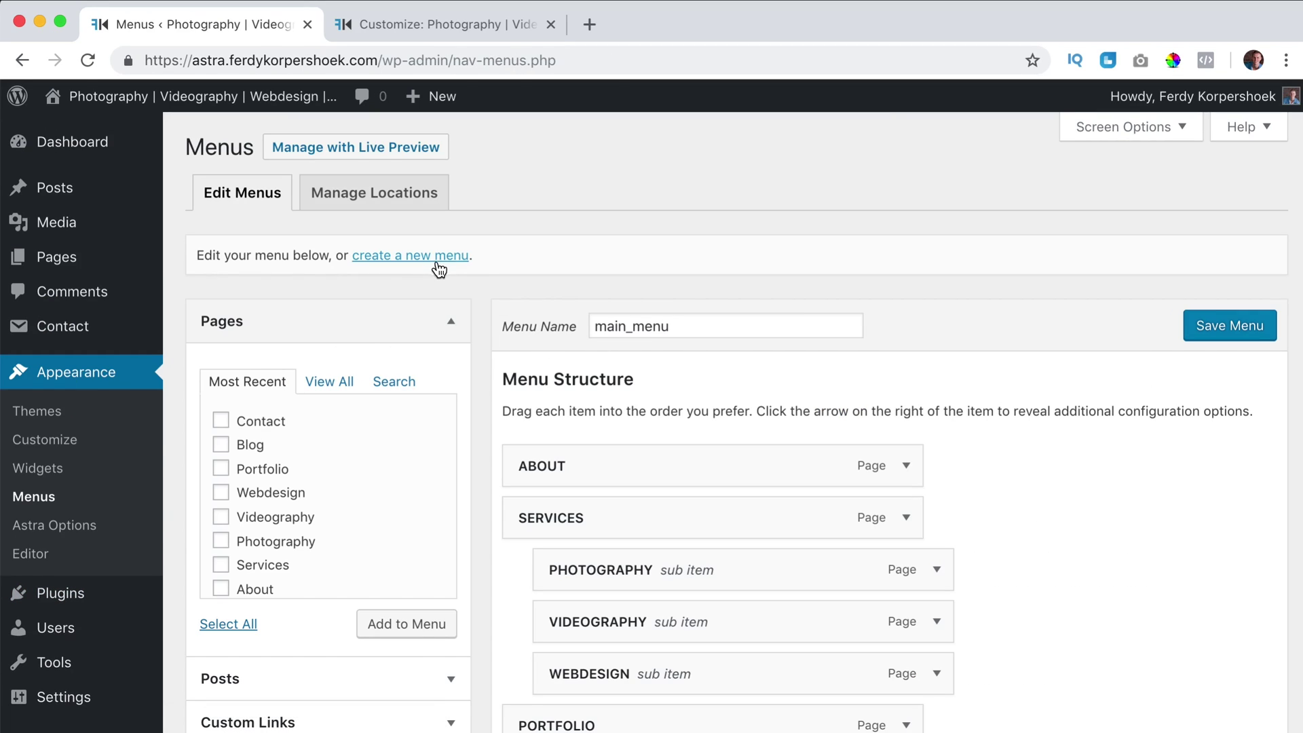
pyautogui.click(401, 259)
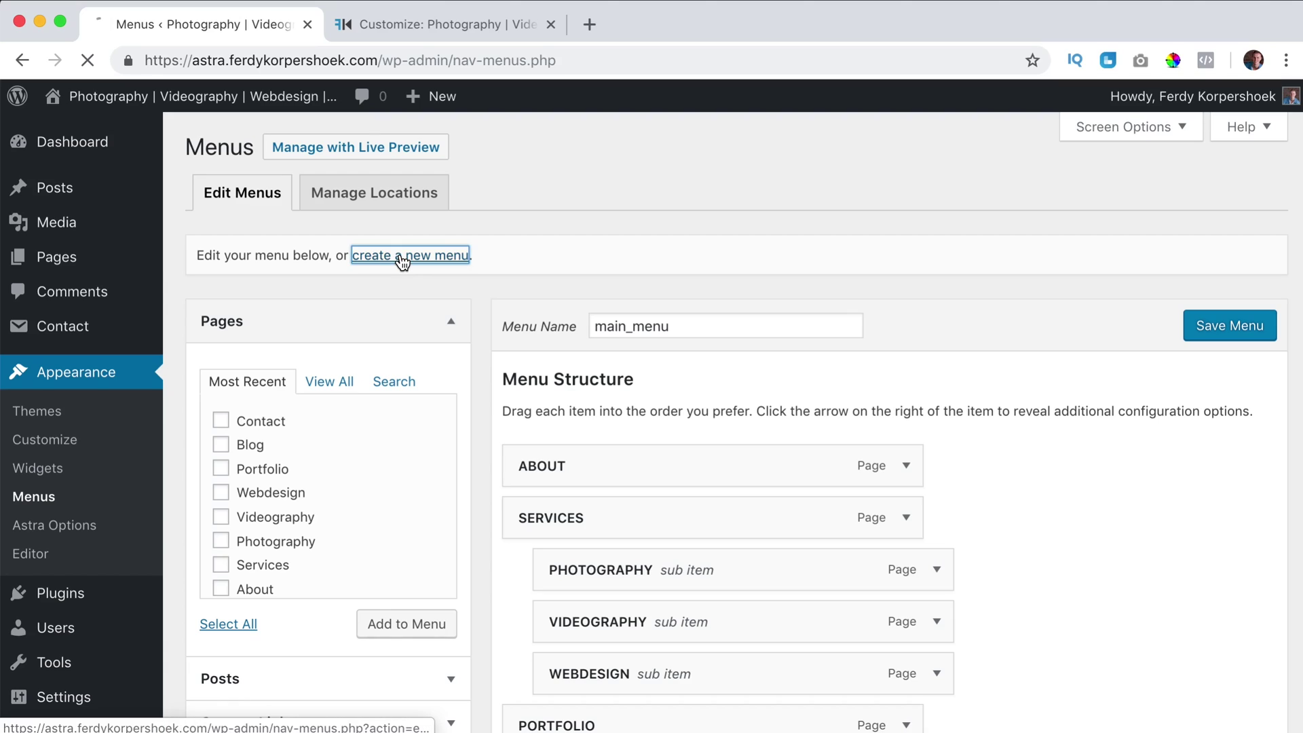
pyautogui.click(637, 317)
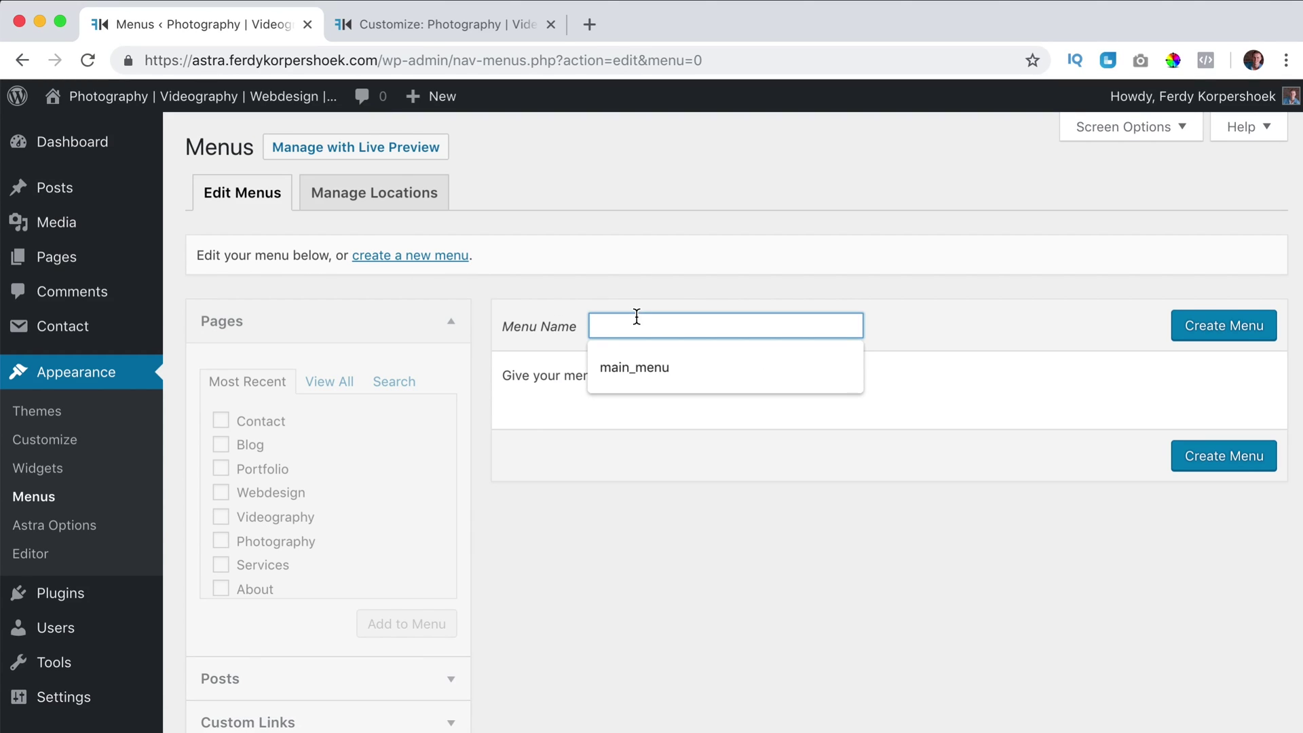
pyautogui.write('top_menu')
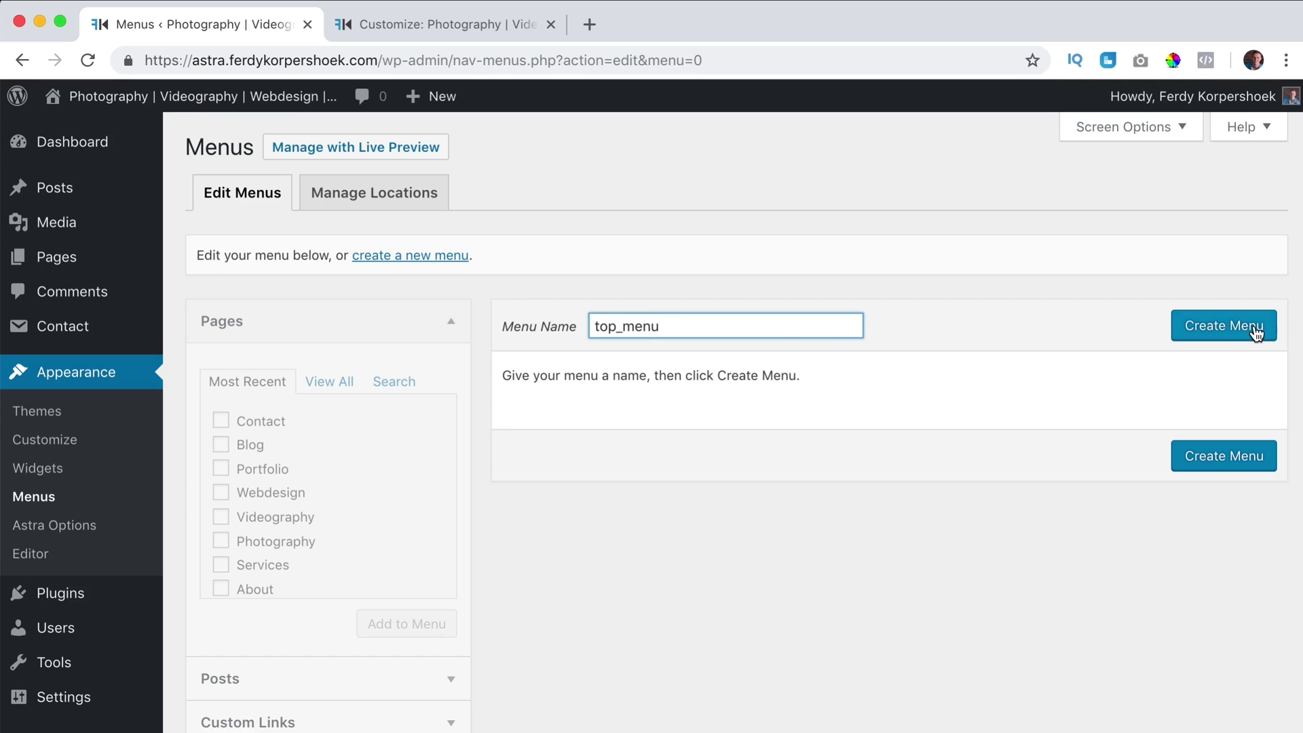
pyautogui.click(1256, 332)
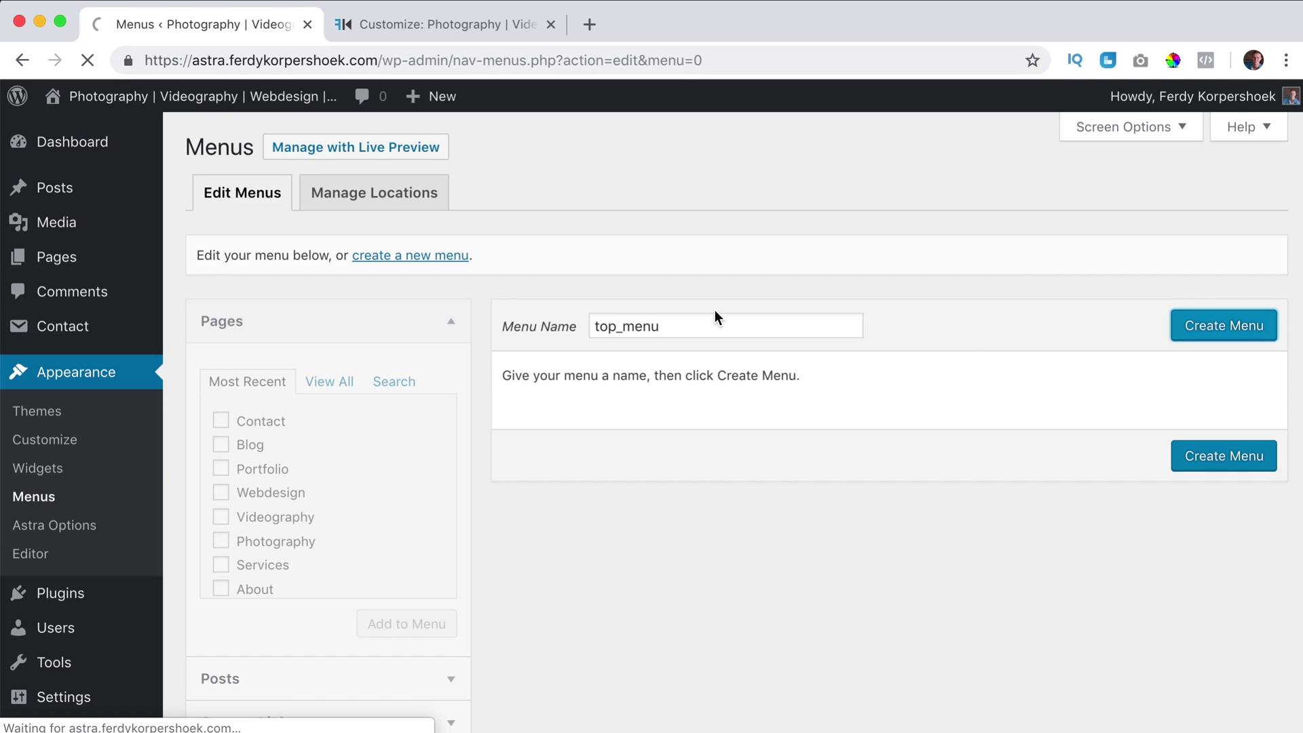
# Step: Add a custom link labelled Sitemap with the URL # to top_menu
pyautogui.scroll(-3, 509, 339)
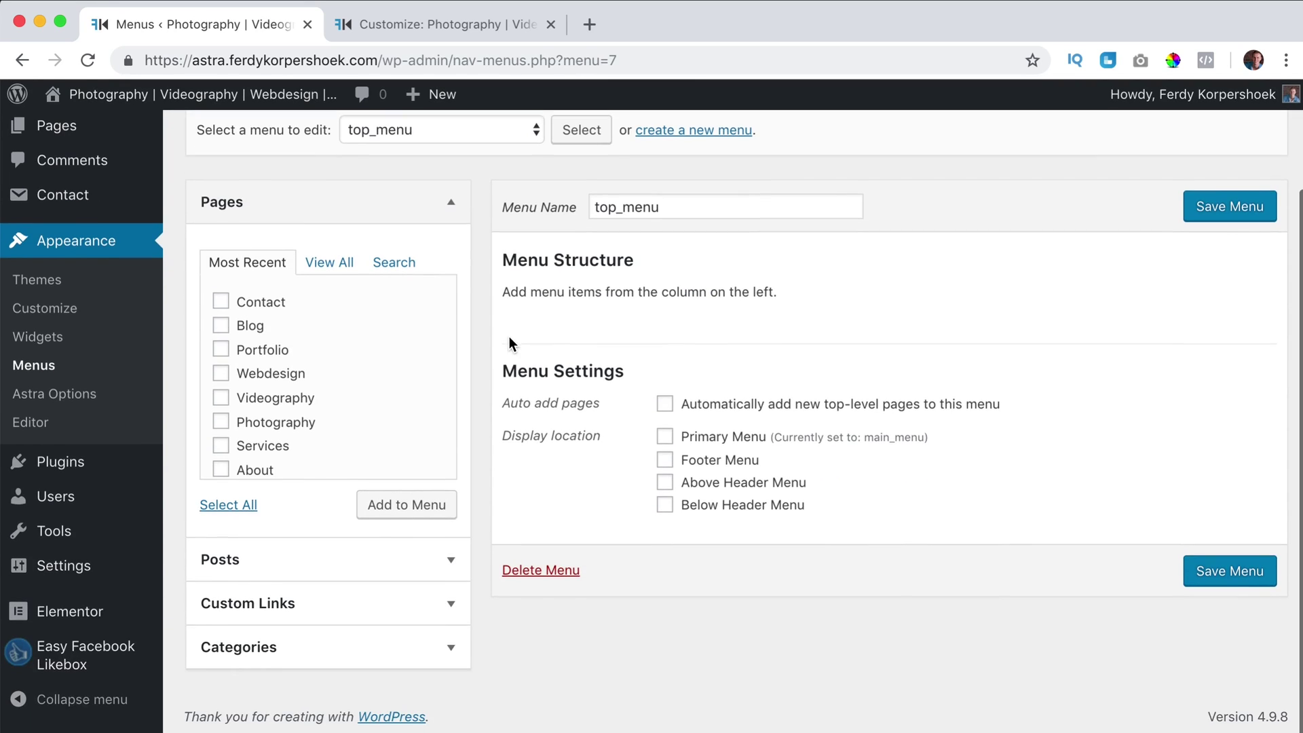
pyautogui.click(276, 610)
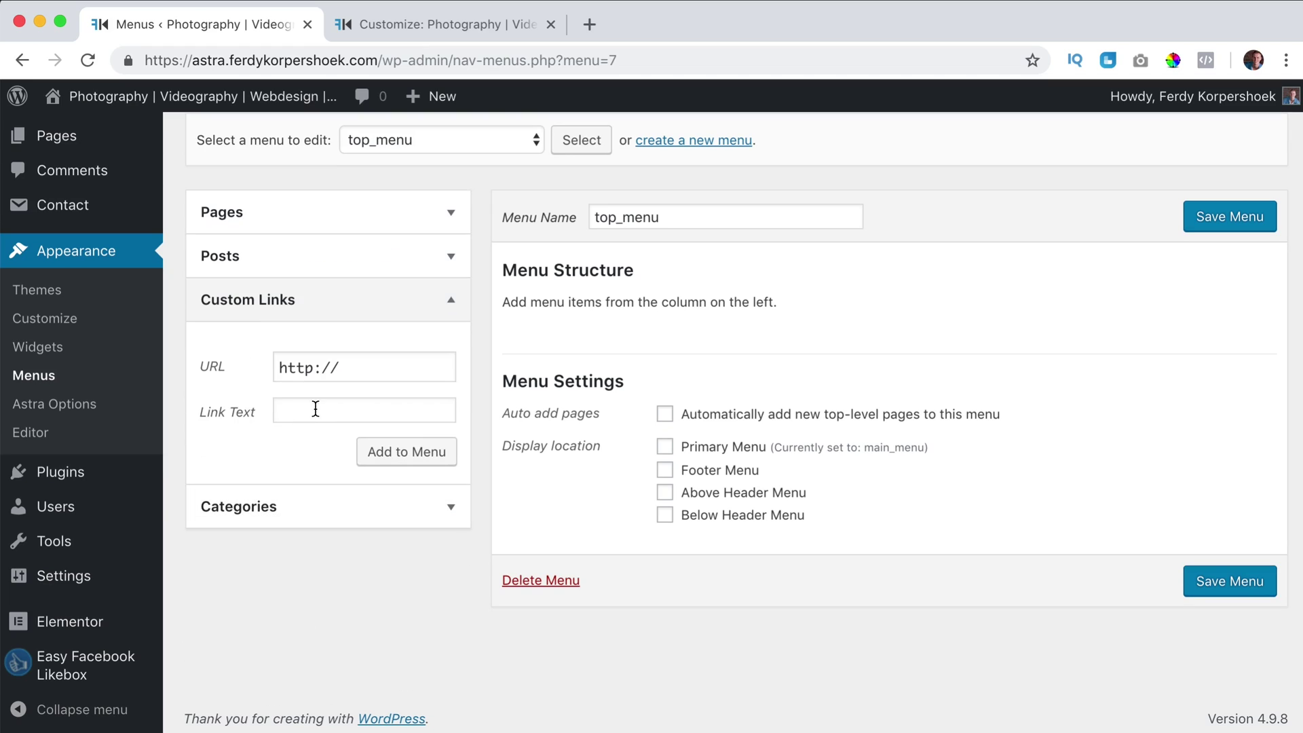
pyautogui.click(226, 368)
pyautogui.click(364, 410)
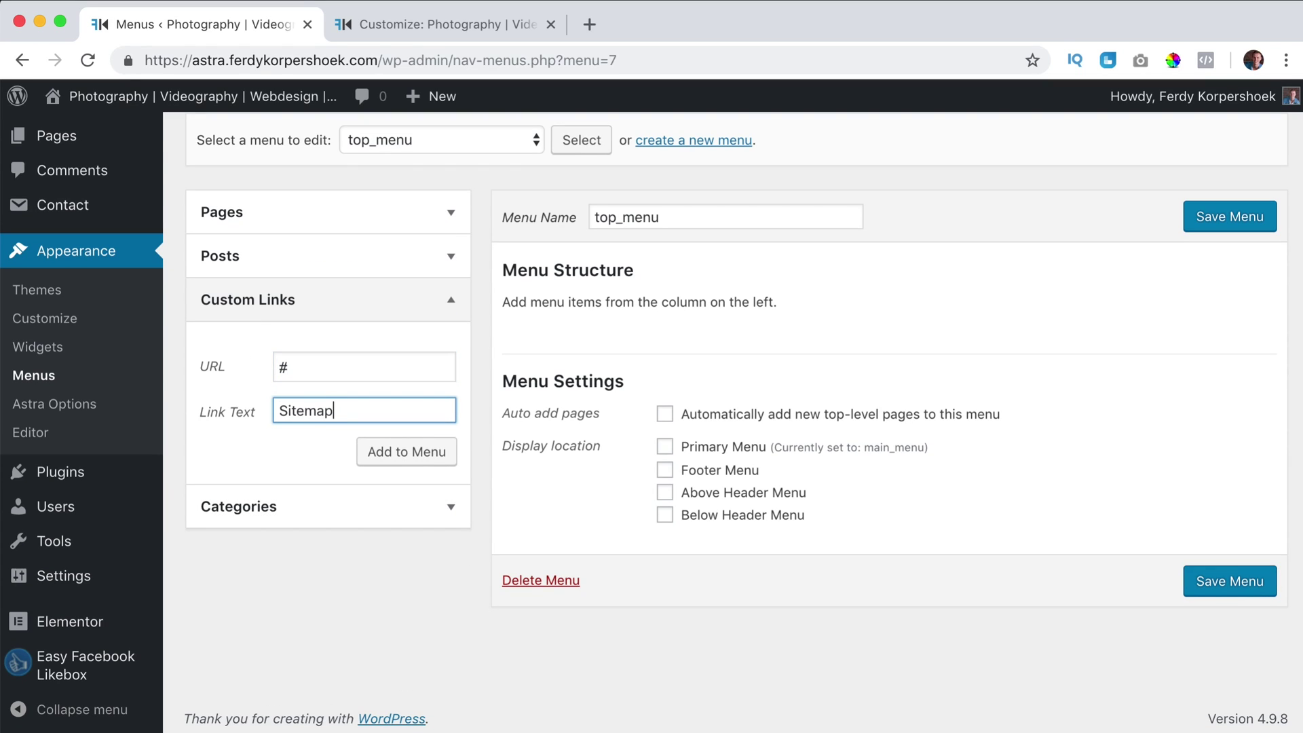
pyautogui.write('Sitemap')
pyautogui.click(372, 450)
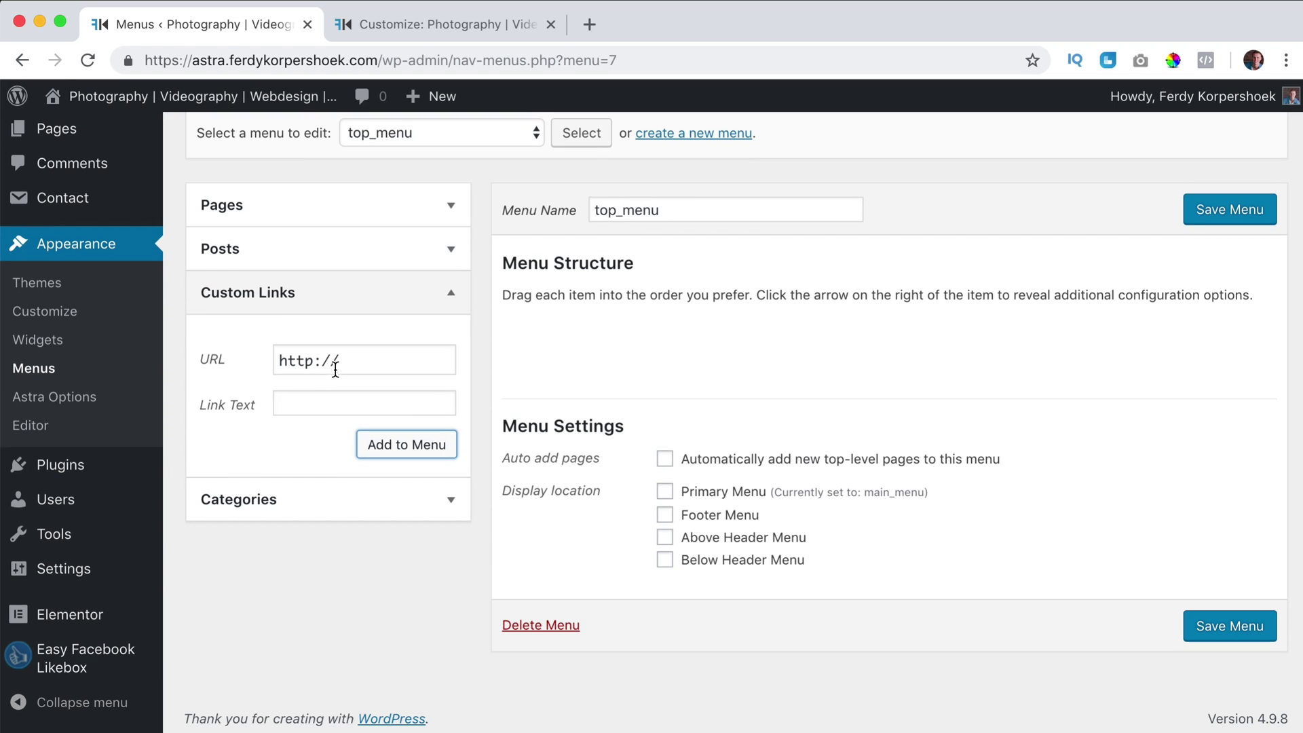
# Step: Add two more custom links with the URL # to top_menu, labelled About Us and Contact
pyautogui.moveTo(343, 360); pyautogui.dragTo(340, 358)
pyautogui.click(364, 403)
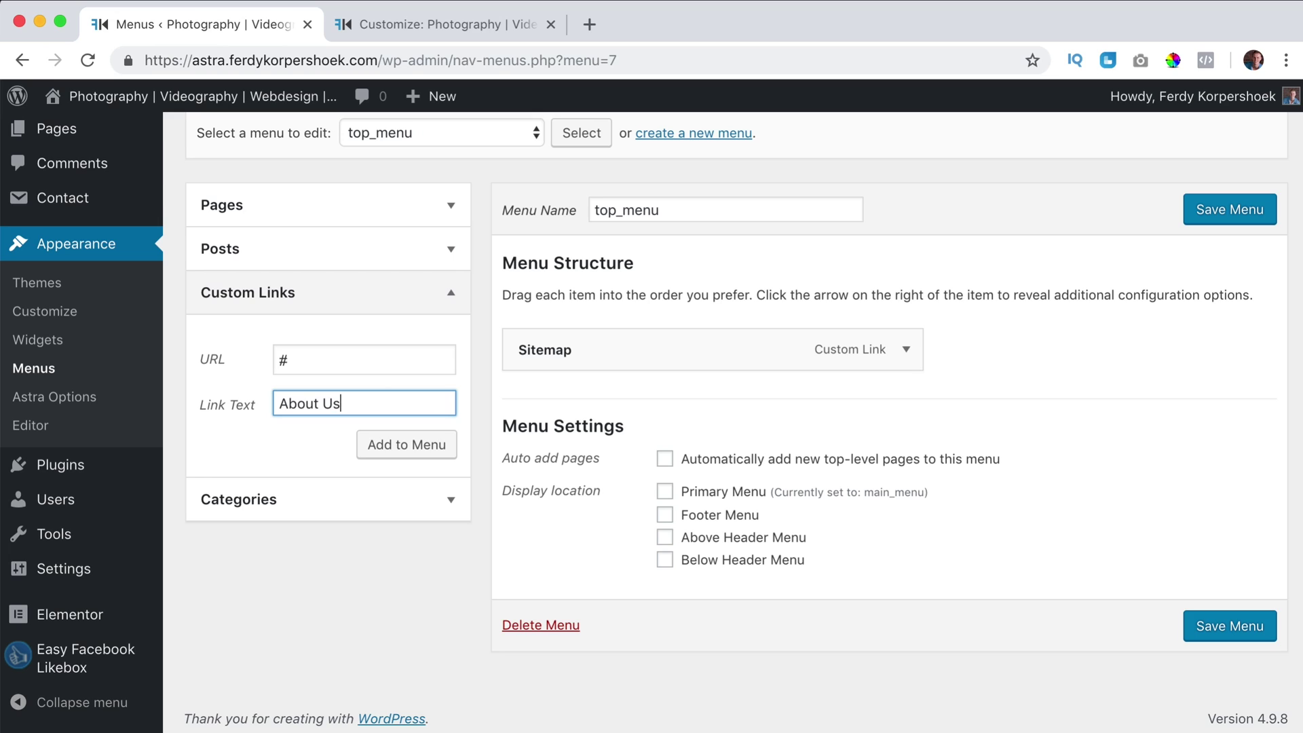
pyautogui.click(385, 443)
pyautogui.moveTo(335, 358); pyautogui.dragTo(325, 354)
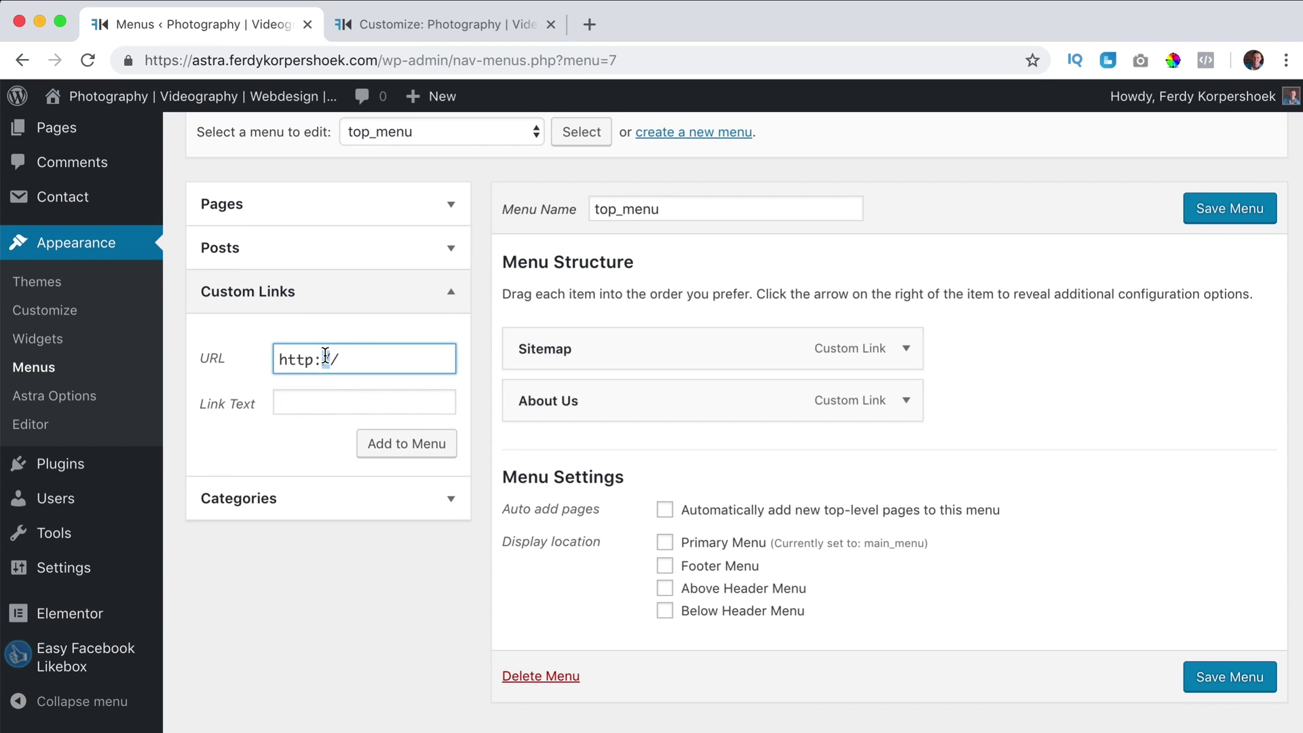
pyautogui.write('#')
pyautogui.press('Tab')
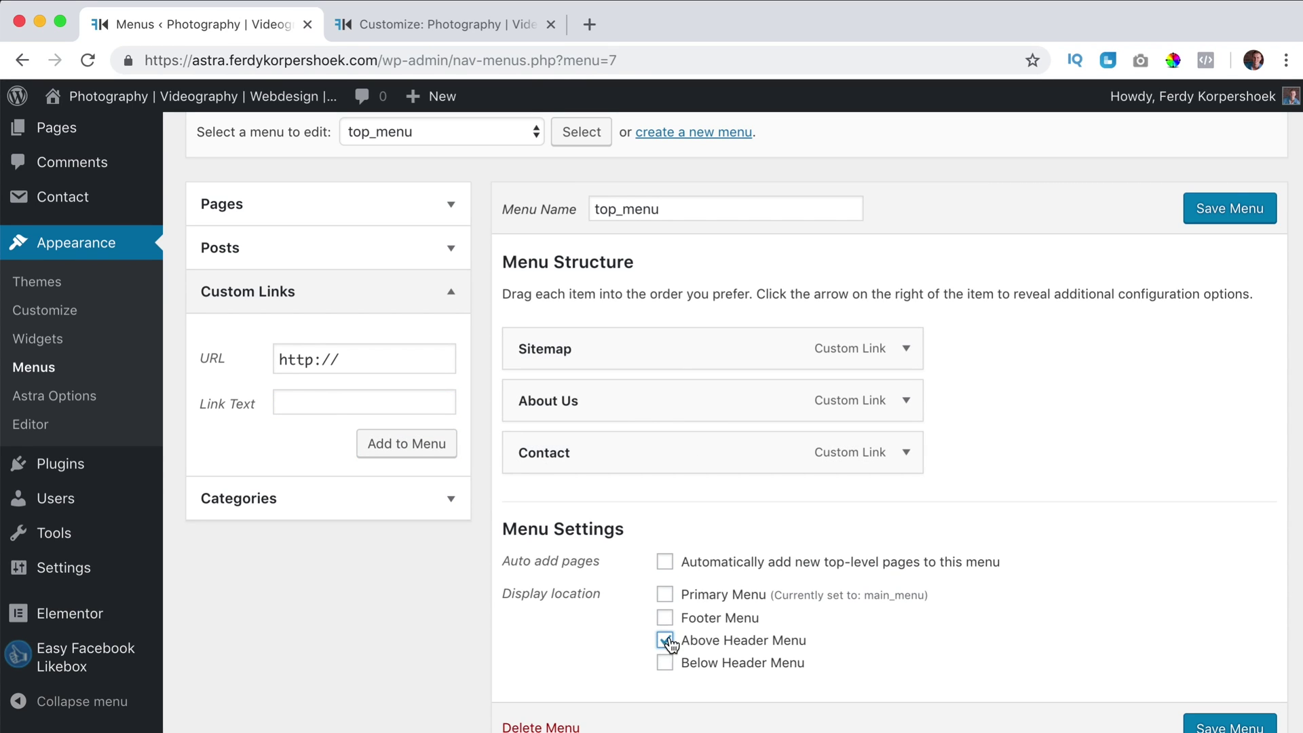
# Step: Save top_menu with the Above Header Menu display location and check it in the reloaded Customizer preview
pyautogui.click(1222, 218)
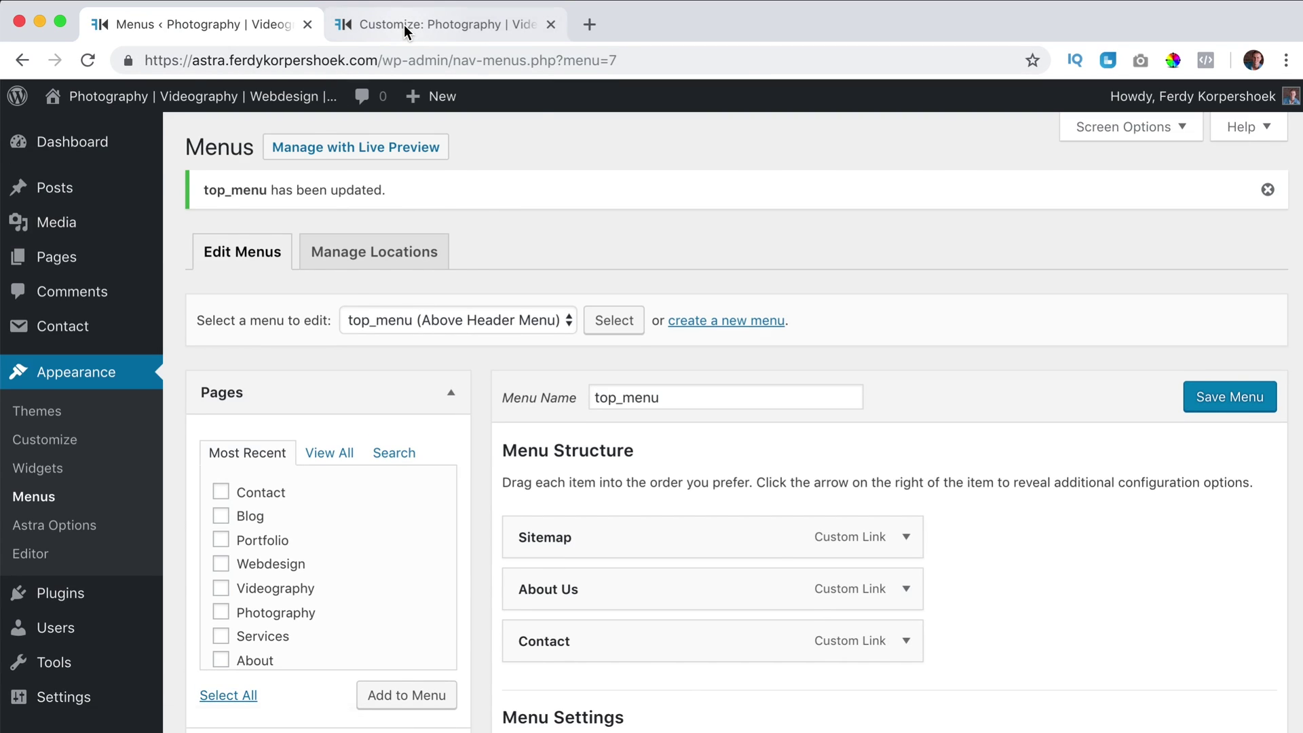
pyautogui.click(404, 25)
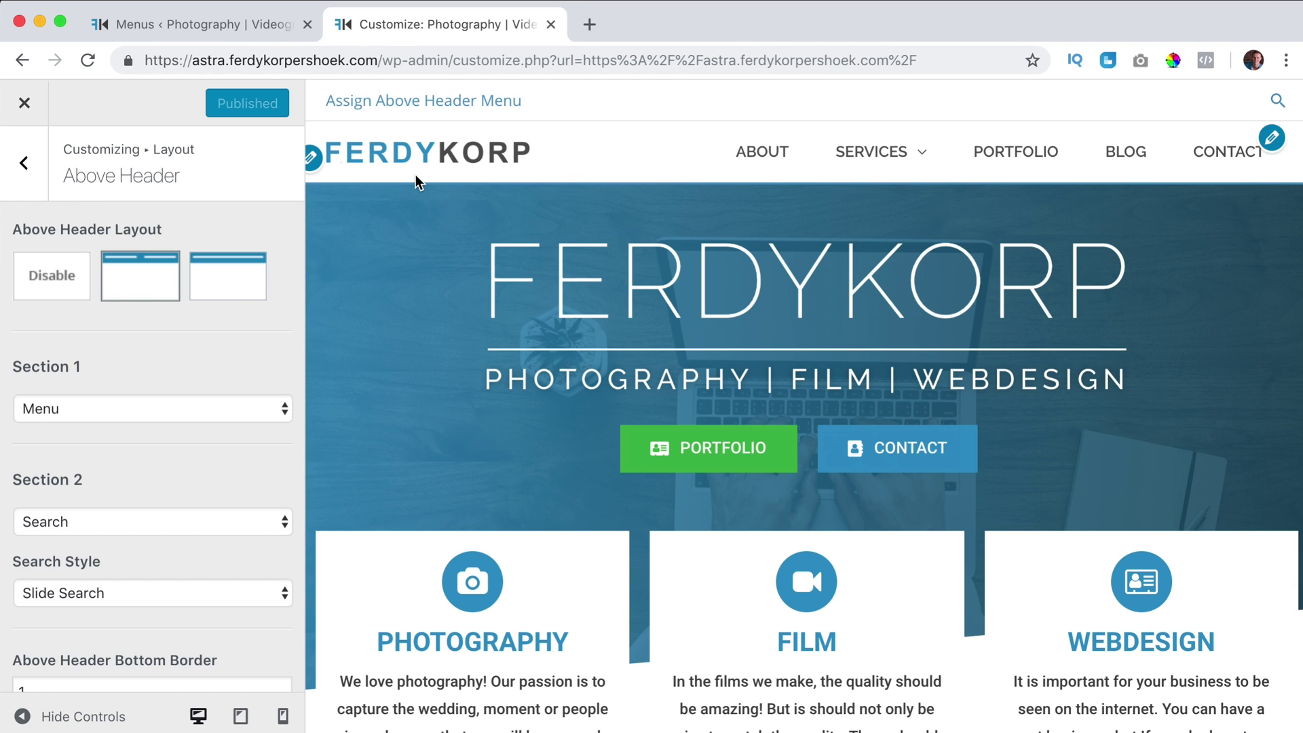
pyautogui.click(308, 25)
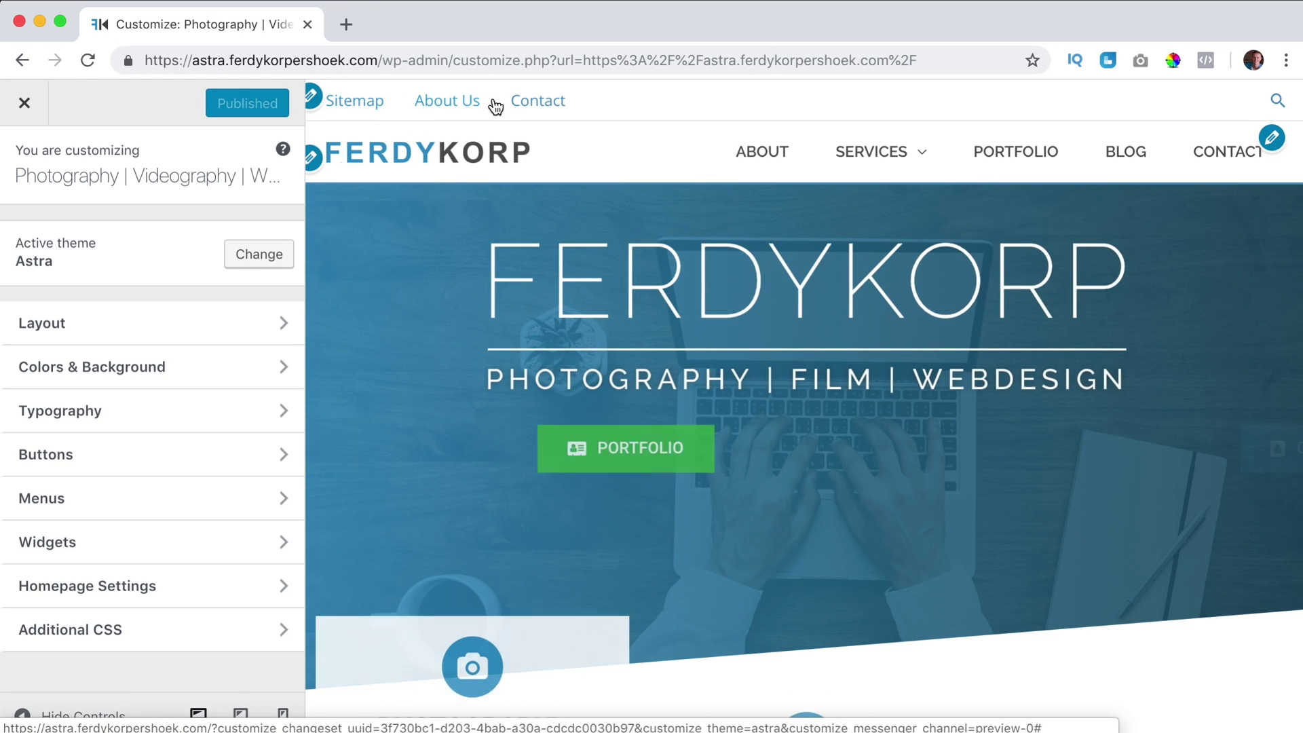
pyautogui.click(1276, 102)
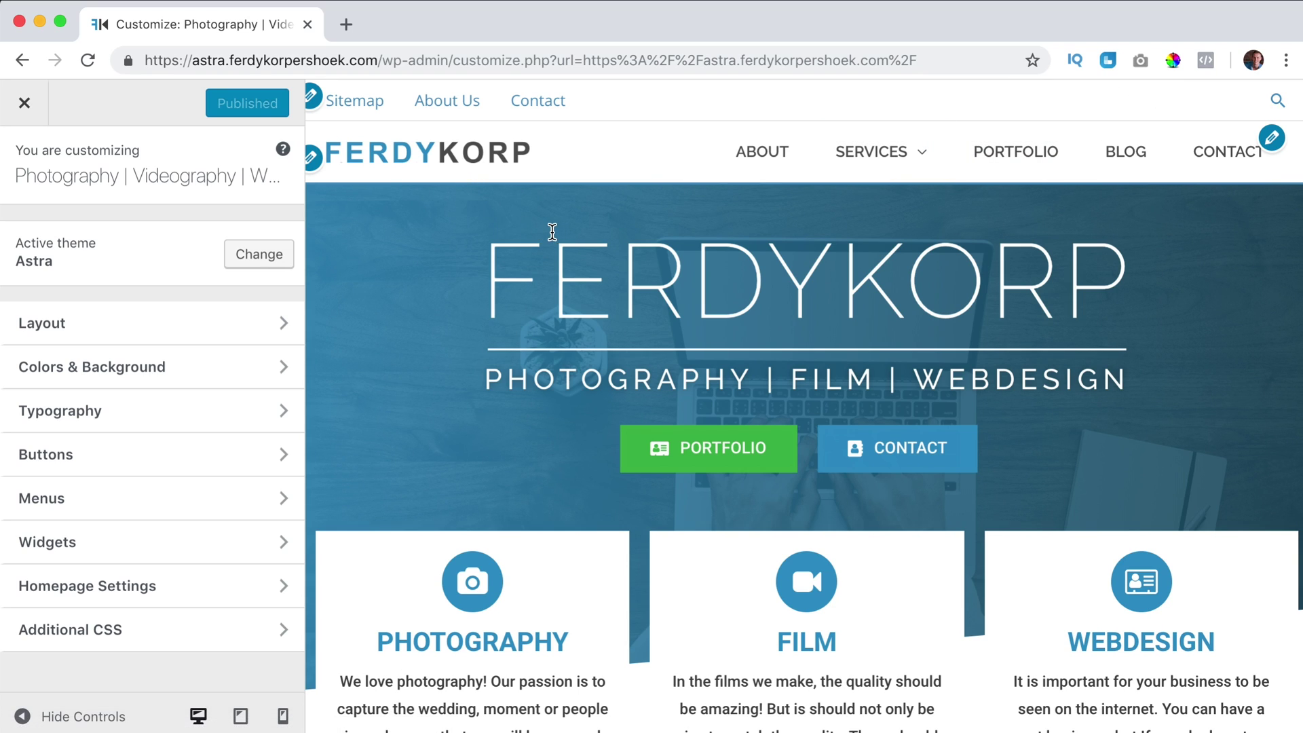
# Step: Open the Above Header layout settings in the Customizer and set the bottom border to 5
pyautogui.click(144, 325)
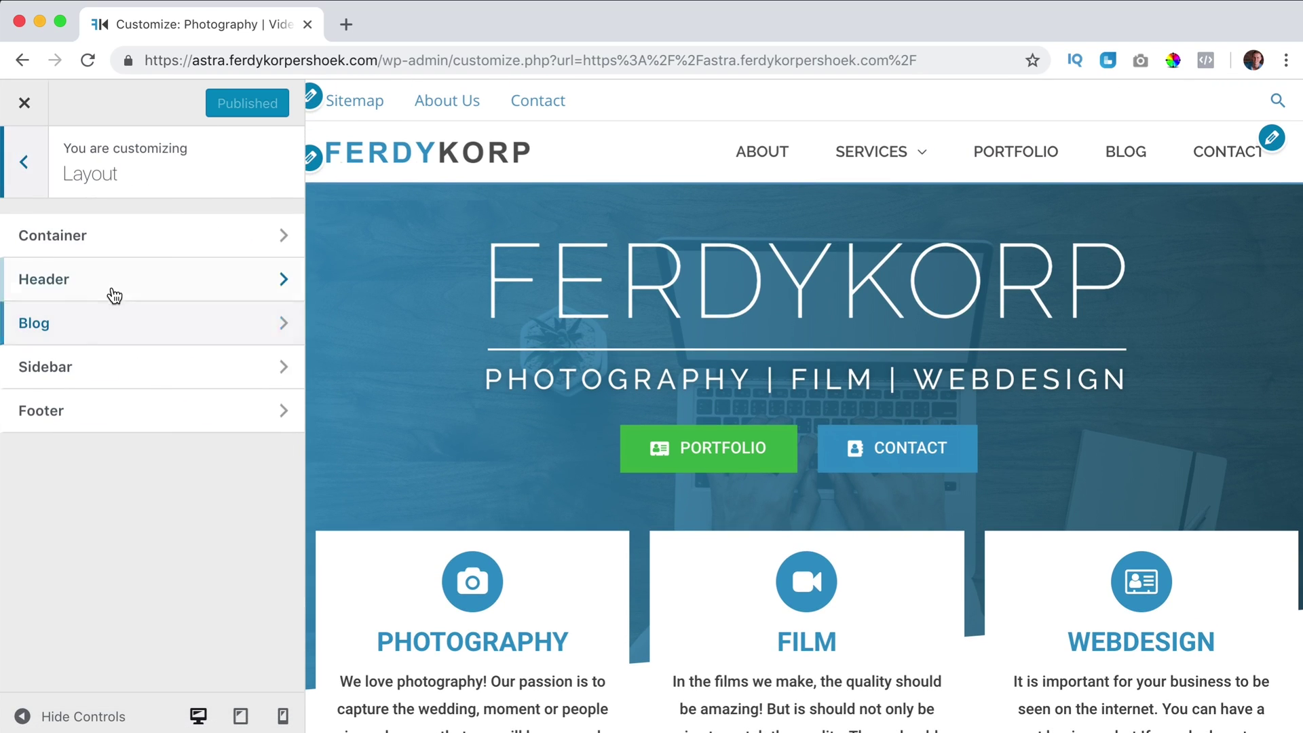
pyautogui.click(113, 289)
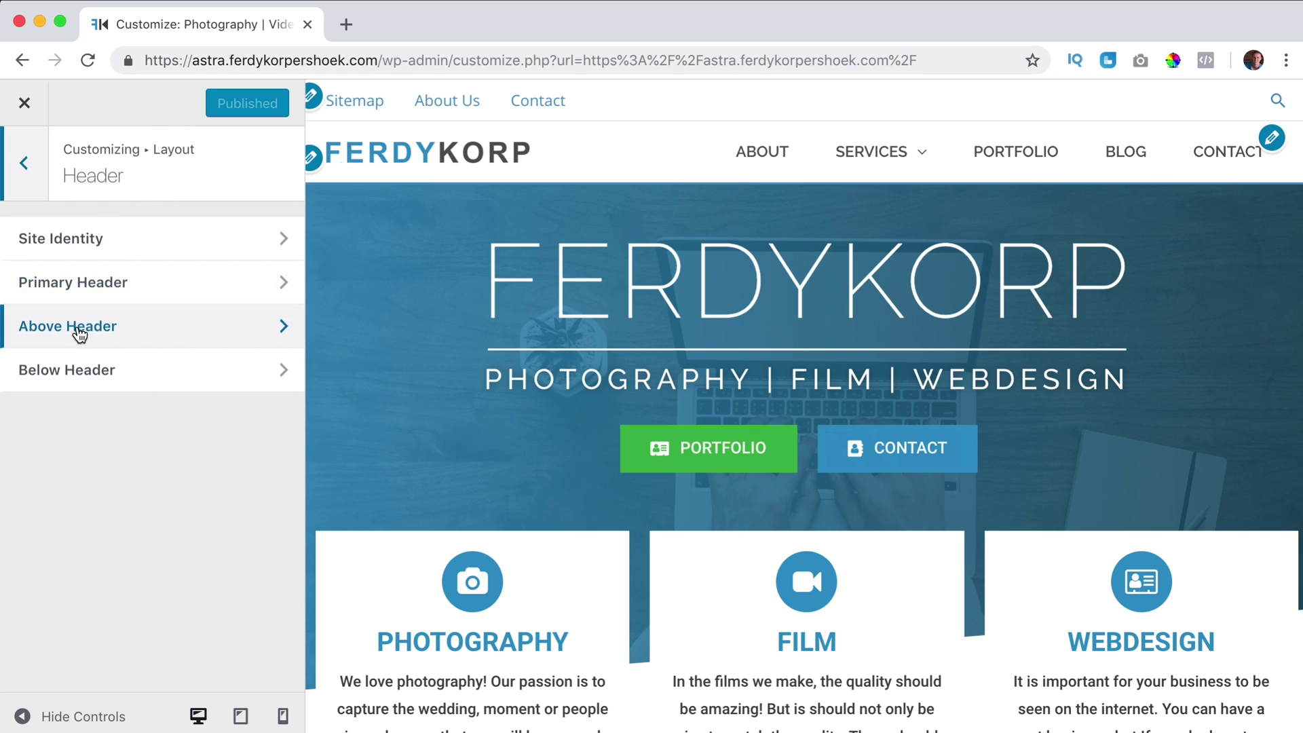
pyautogui.click(102, 331)
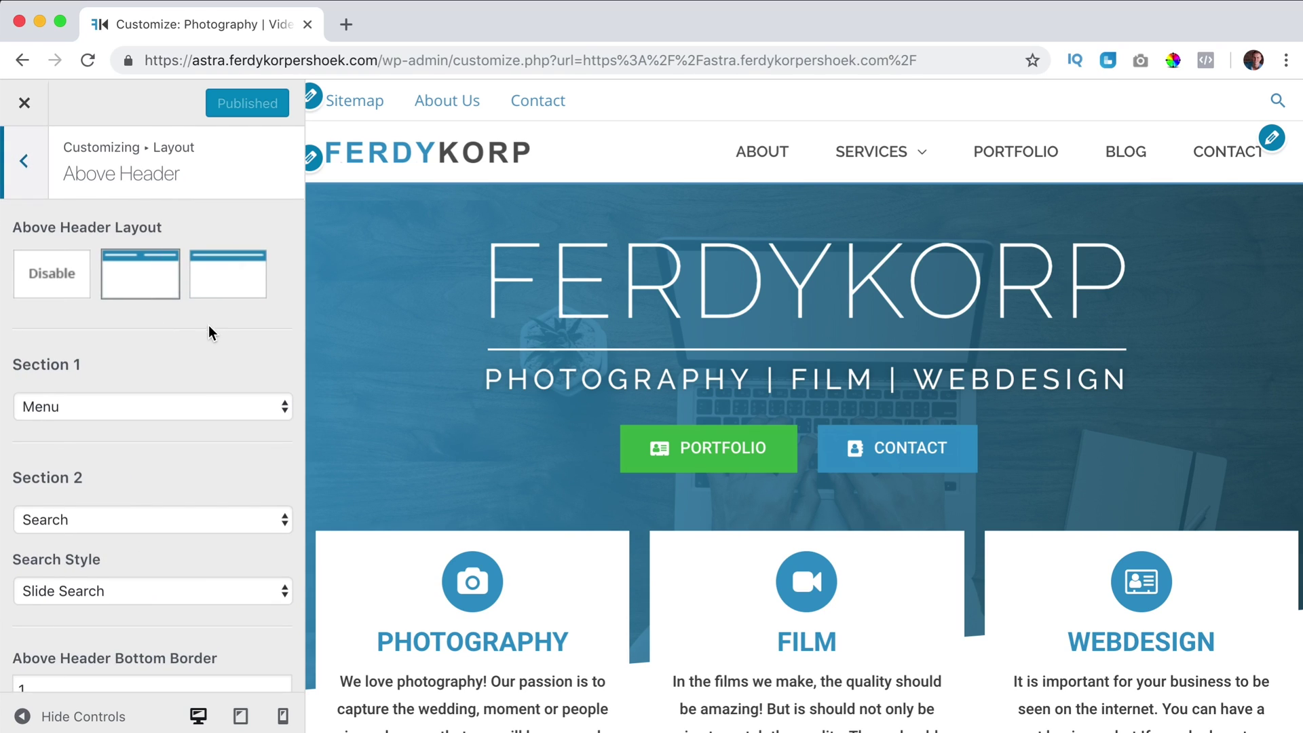
pyautogui.scroll(-2, 208, 327)
pyautogui.scroll(-3, 205, 326)
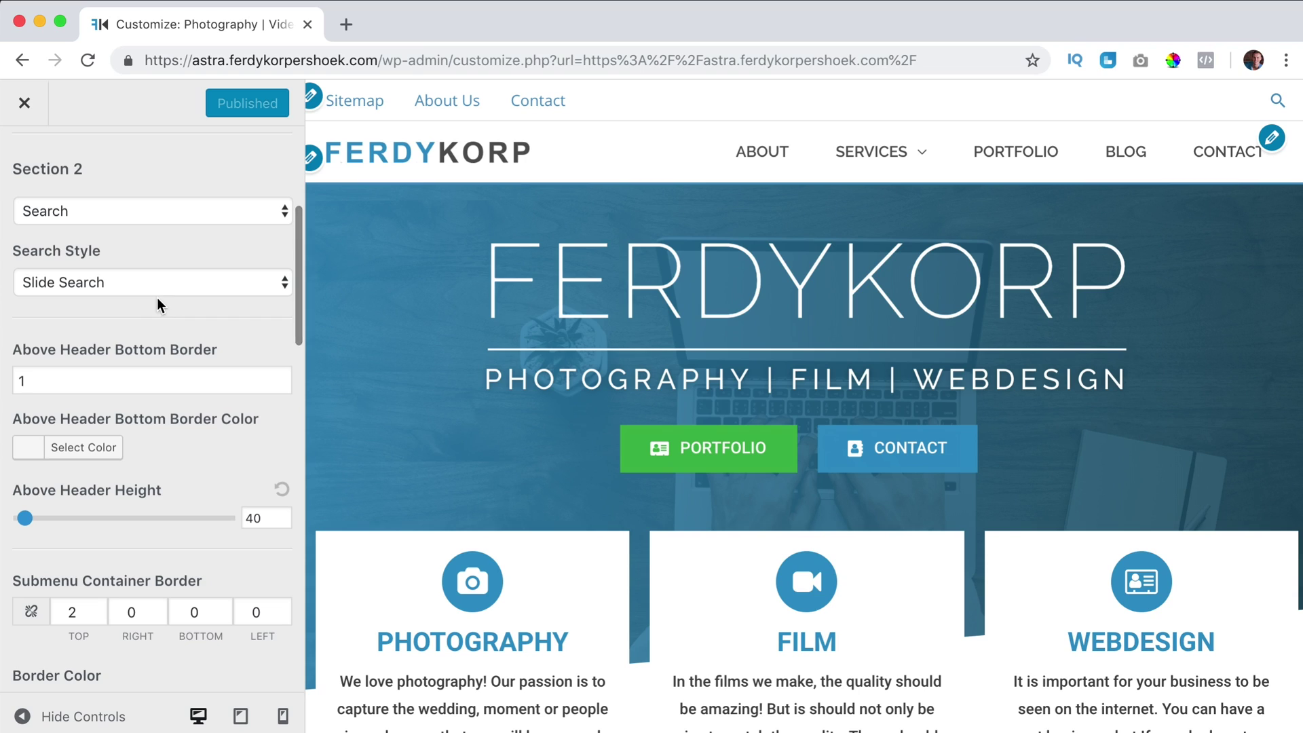
pyautogui.scroll(-1, 165, 317)
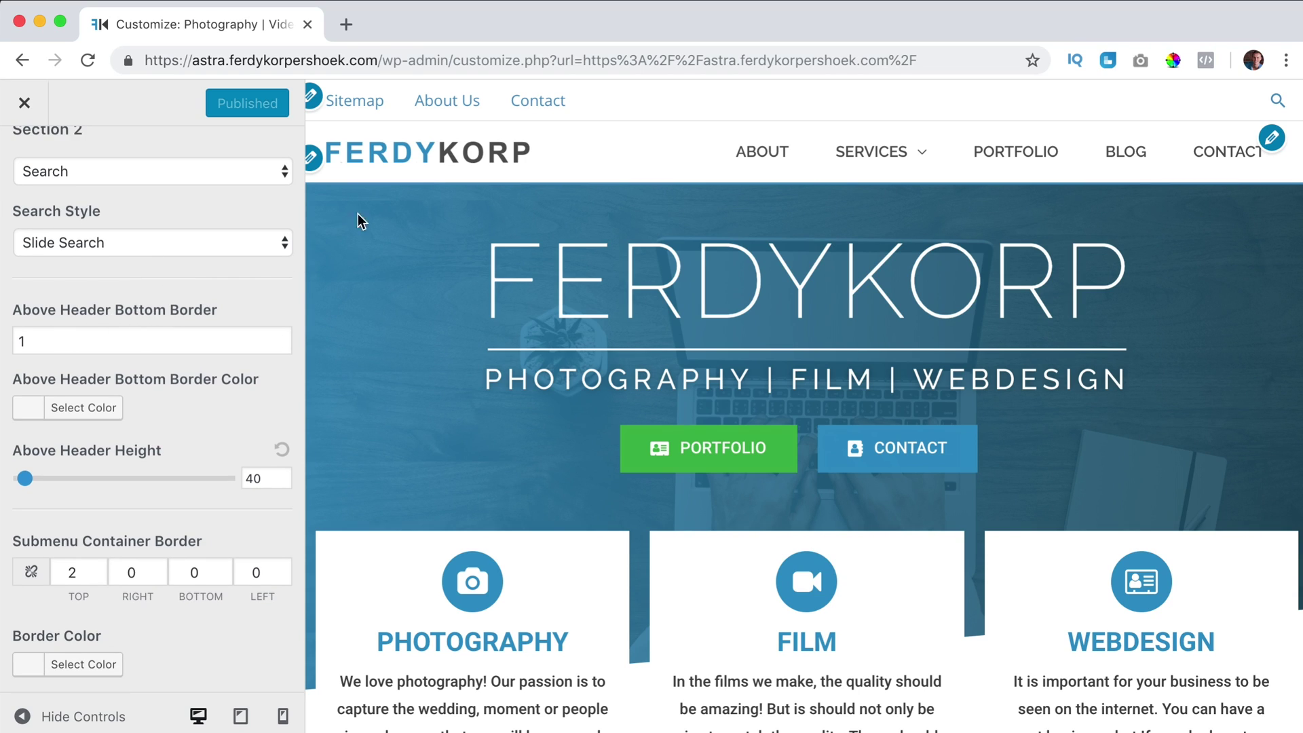
pyautogui.click(102, 342)
pyautogui.write('5')
pyautogui.press('Tab')
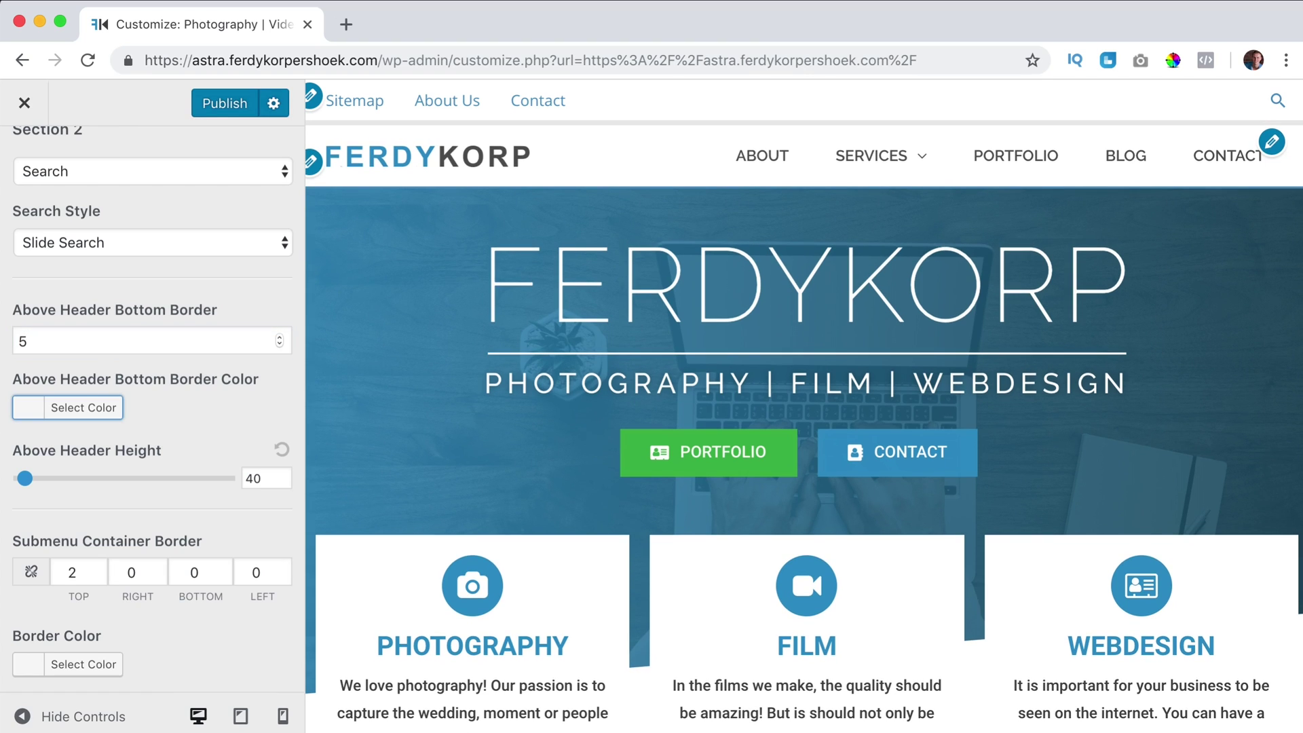
# Step: Try red as the Above Header's bottom border color, and set the bottom border to 0
pyautogui.click(21, 411)
pyautogui.click(80, 636)
pyautogui.doubleClick(23, 341)
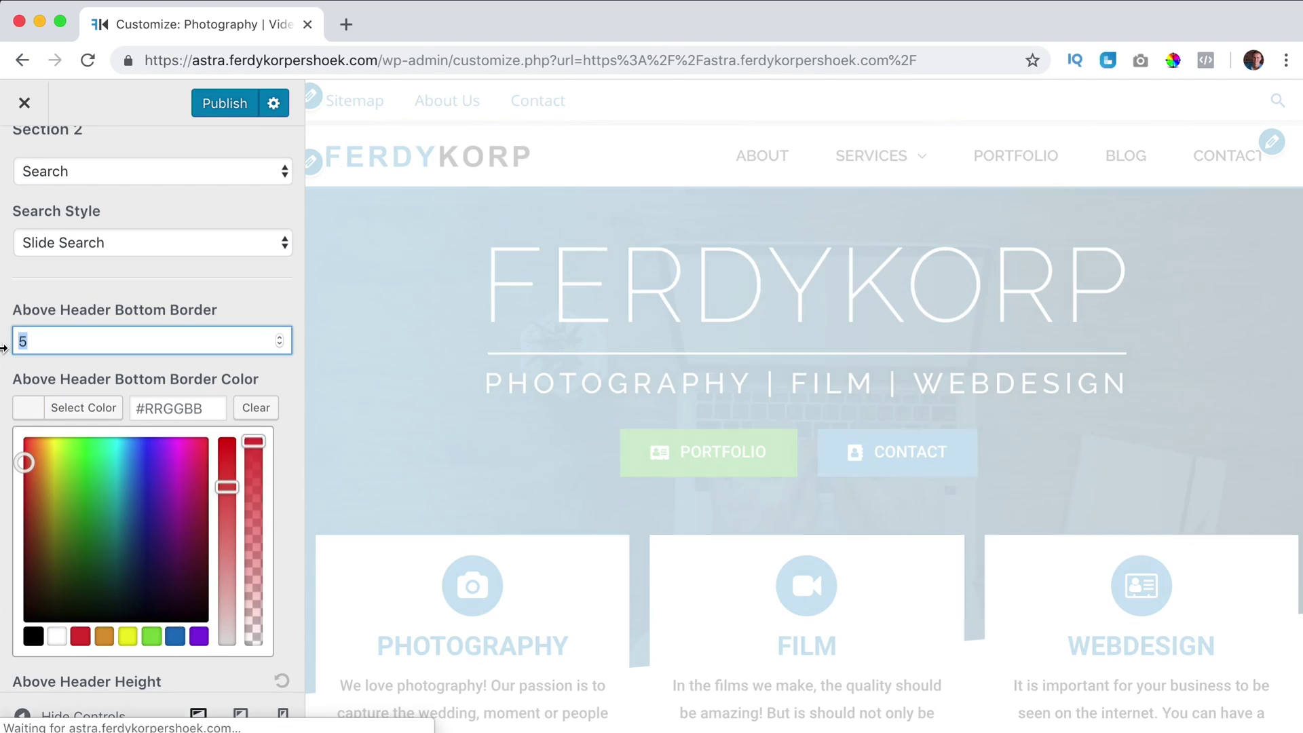
pyautogui.press('Tab')
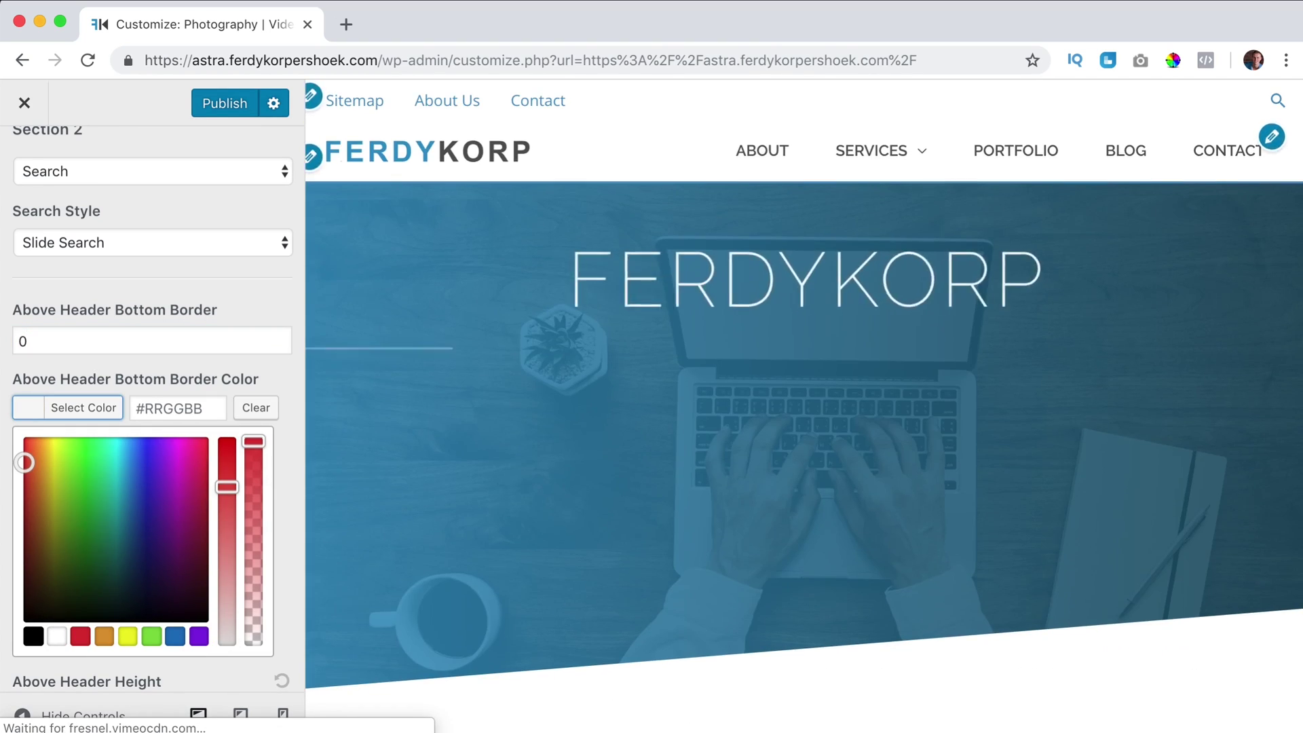
# Step: Set the Above Header's bottom border to 1 and its height to 30
pyautogui.click(23, 341)
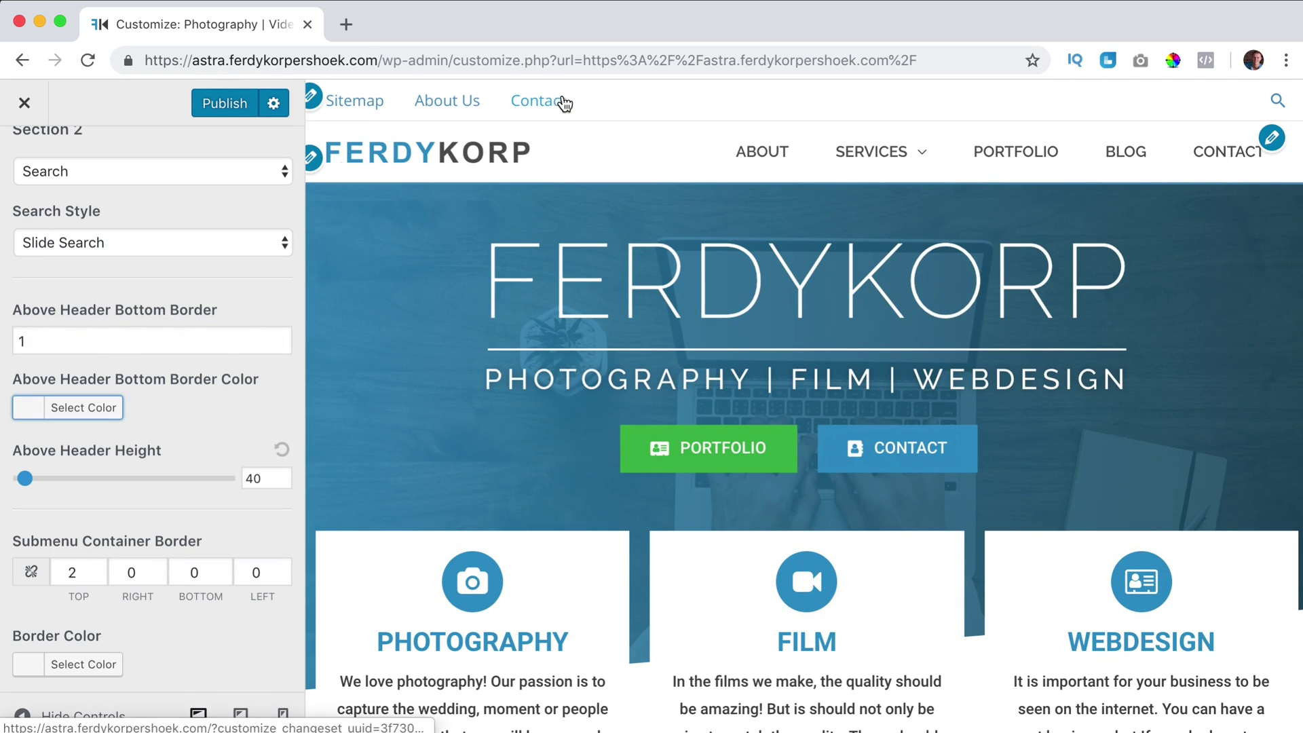
pyautogui.moveTo(19, 478)
pyautogui.mouseDown()
pyautogui.moveTo(103, 479)
pyautogui.moveTo(2, 482)
pyautogui.mouseUp()
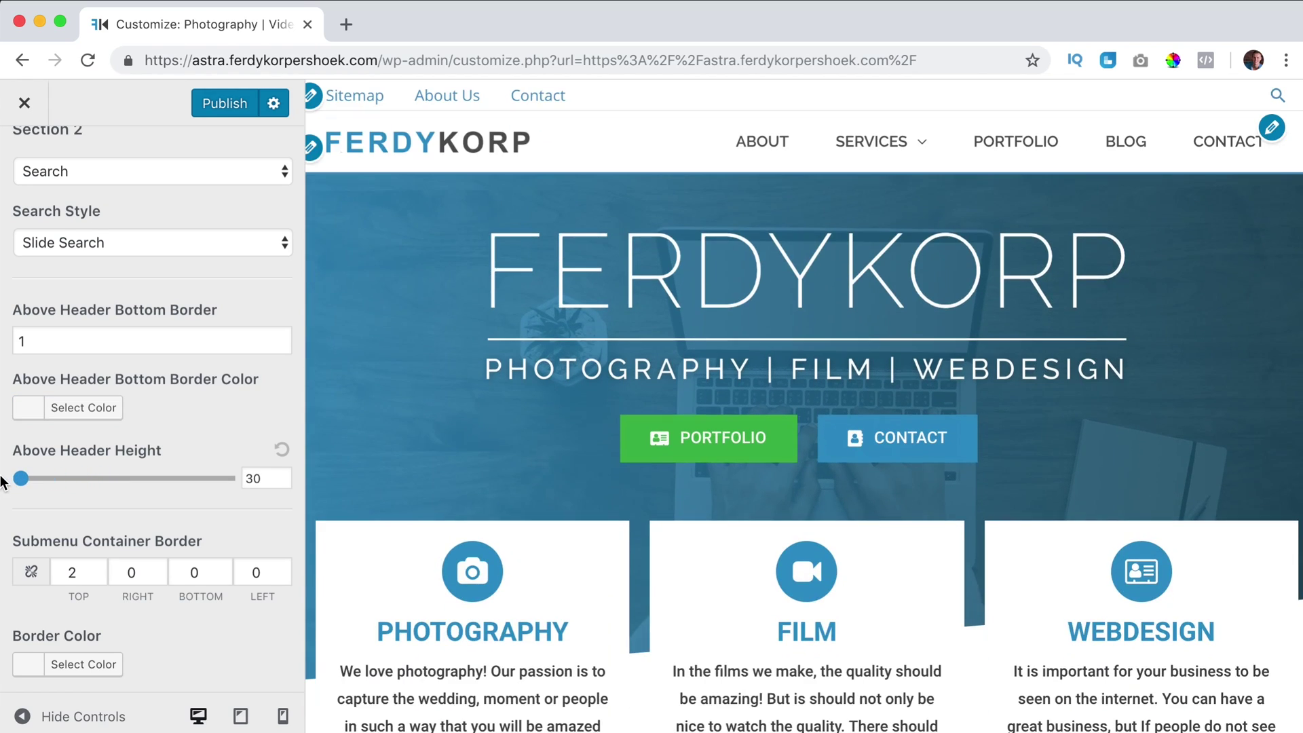
# Step: Set the Above Header's submenu container border color to blue from the preset swatches
pyautogui.scroll(-5, 145, 474)
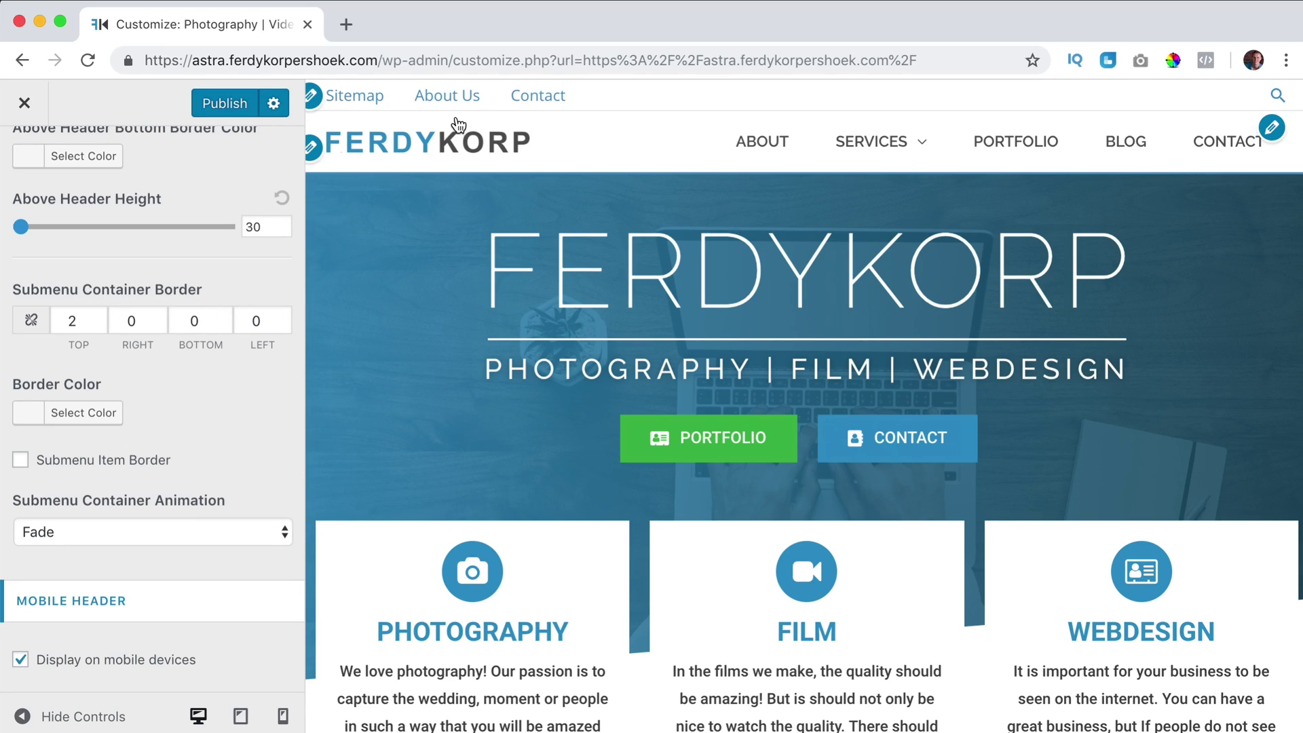
pyautogui.click(20, 419)
pyautogui.scroll(-2, 131, 433)
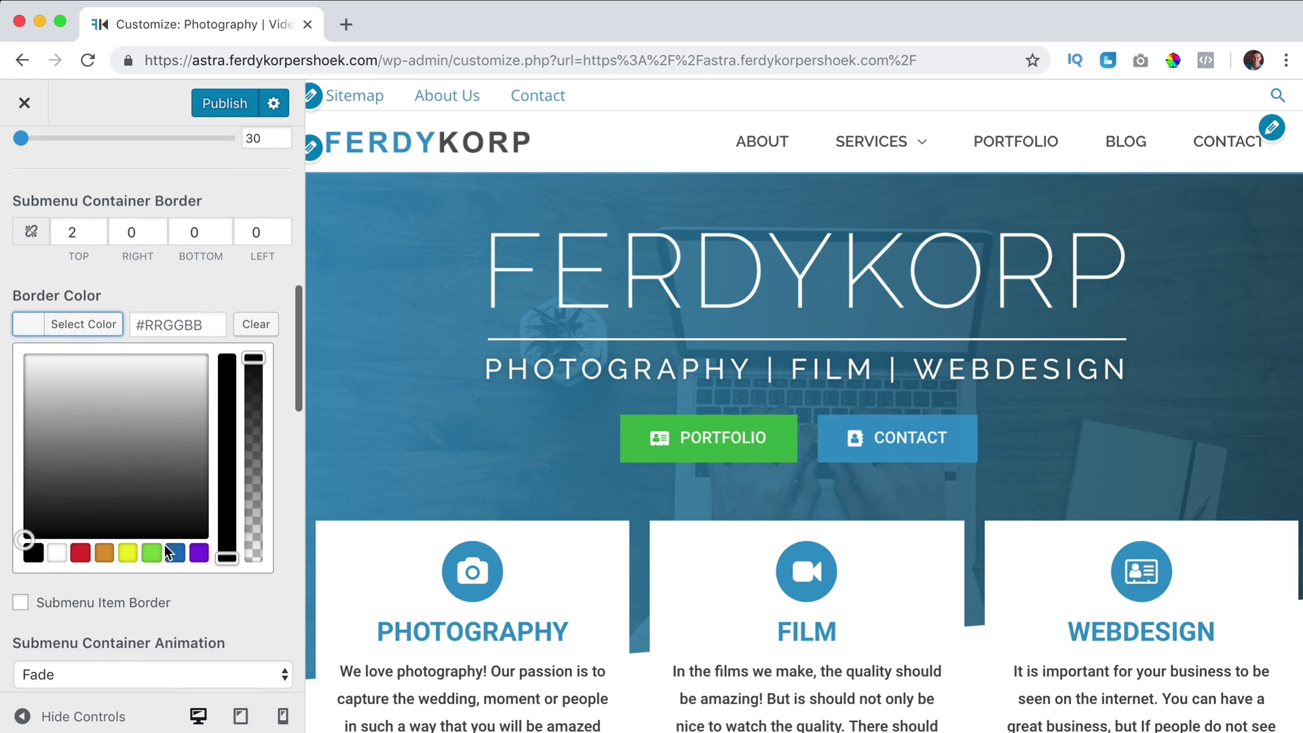
pyautogui.click(175, 552)
pyautogui.click(288, 249)
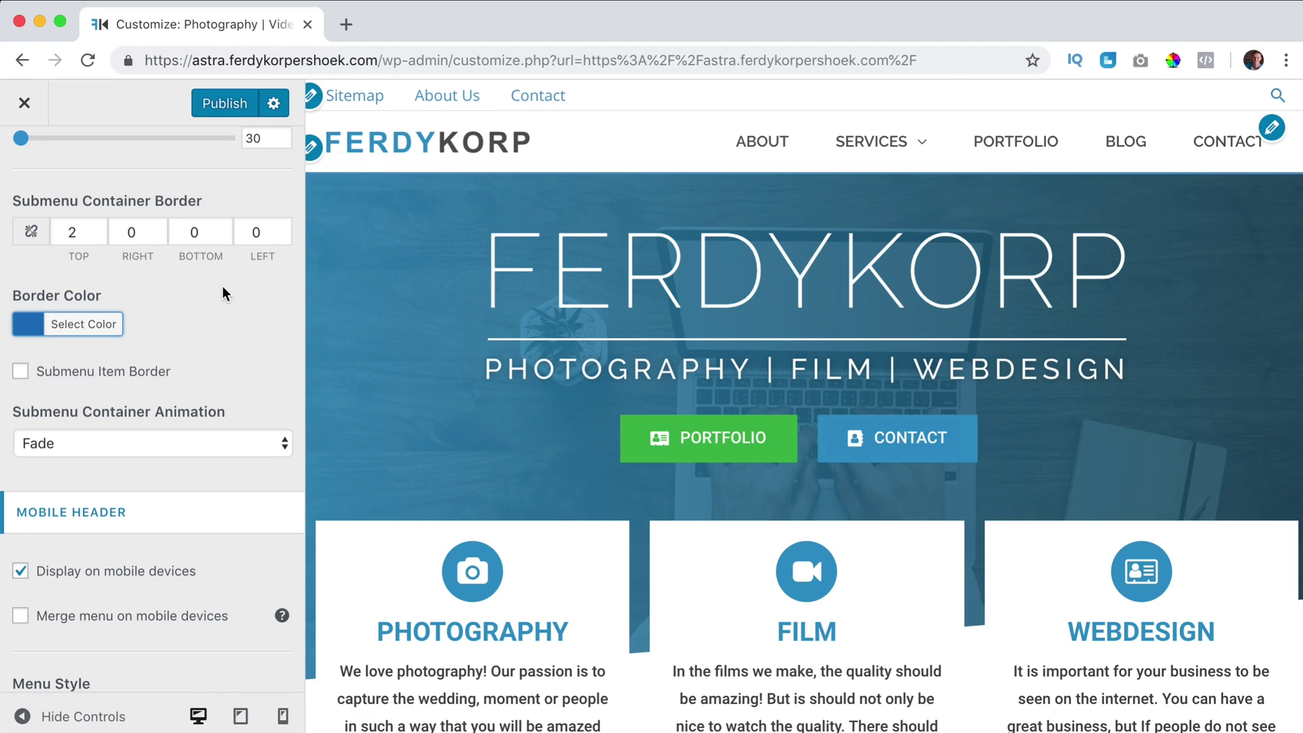
# Step: Review the submenu container animation options and keep Fade selected
pyautogui.scroll(-2, 210, 308)
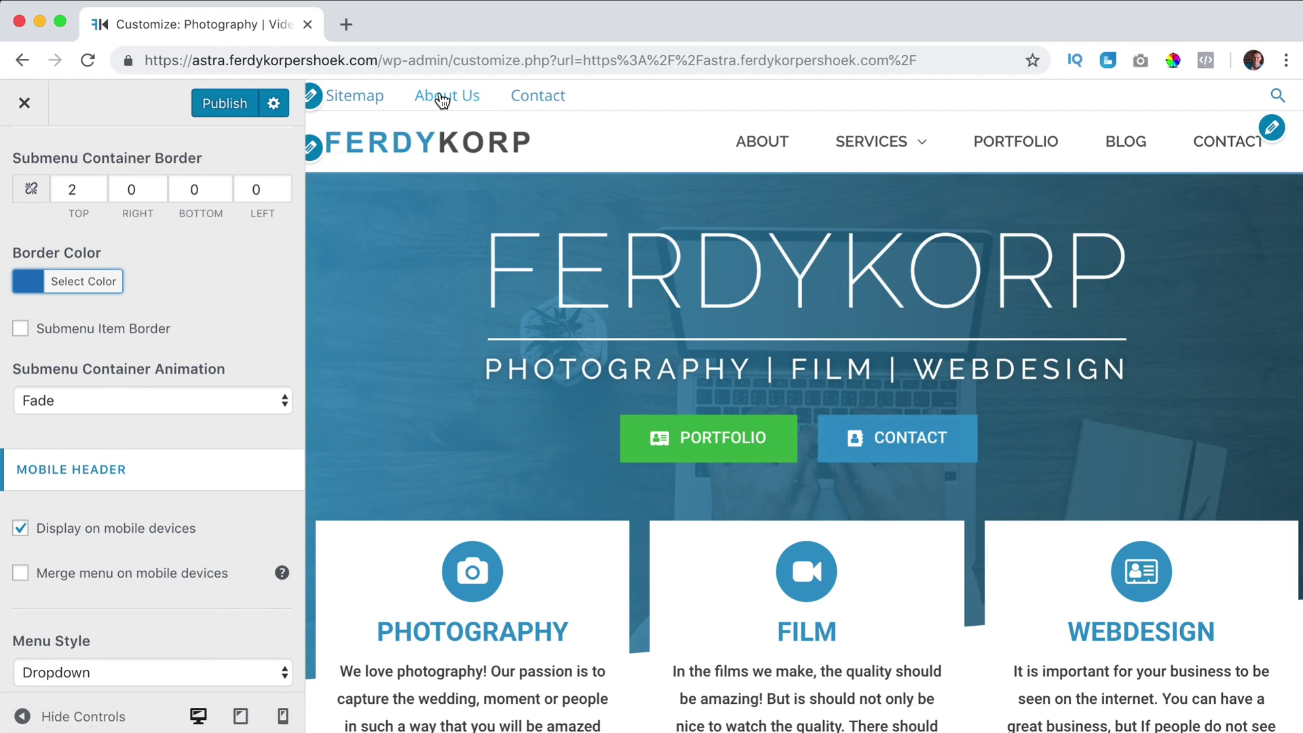
pyautogui.click(117, 401)
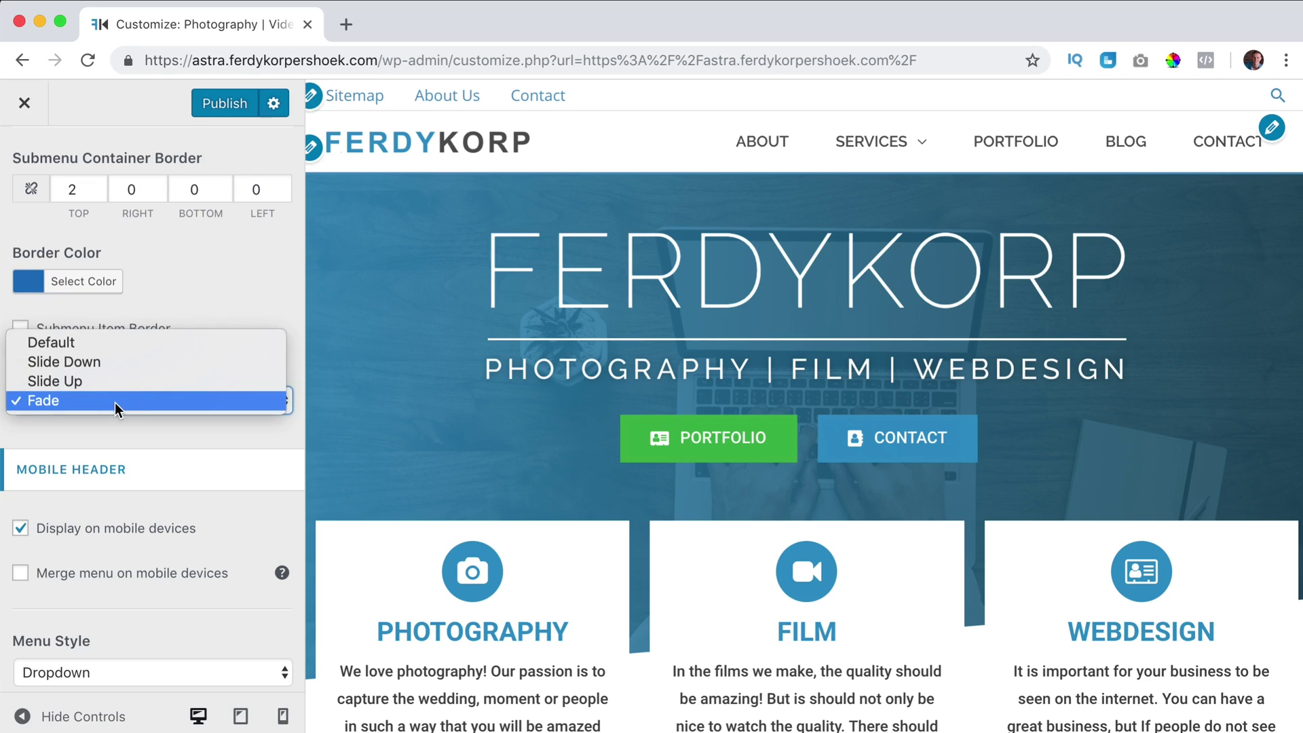
pyautogui.click(107, 401)
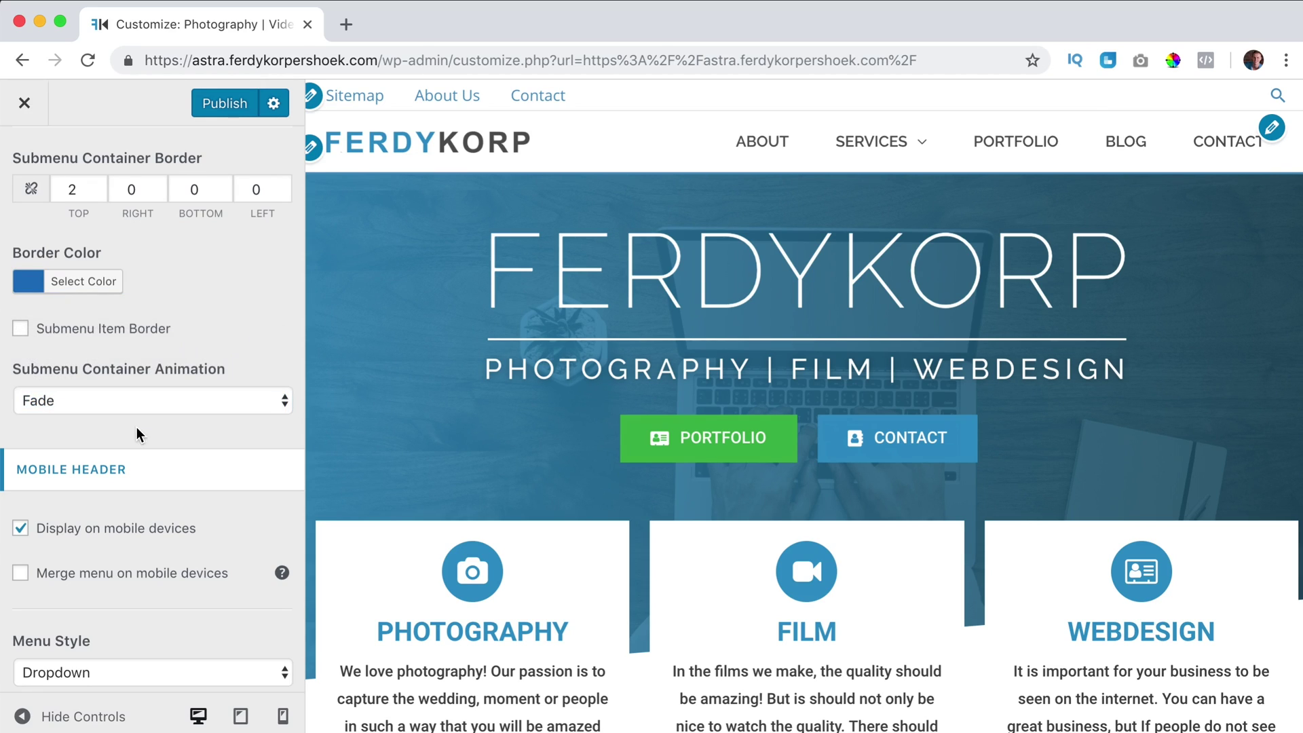
# Step: Switch the preview to mobile and try hiding the Above Header on mobile devices, turning its display back on
pyautogui.scroll(-2, 157, 417)
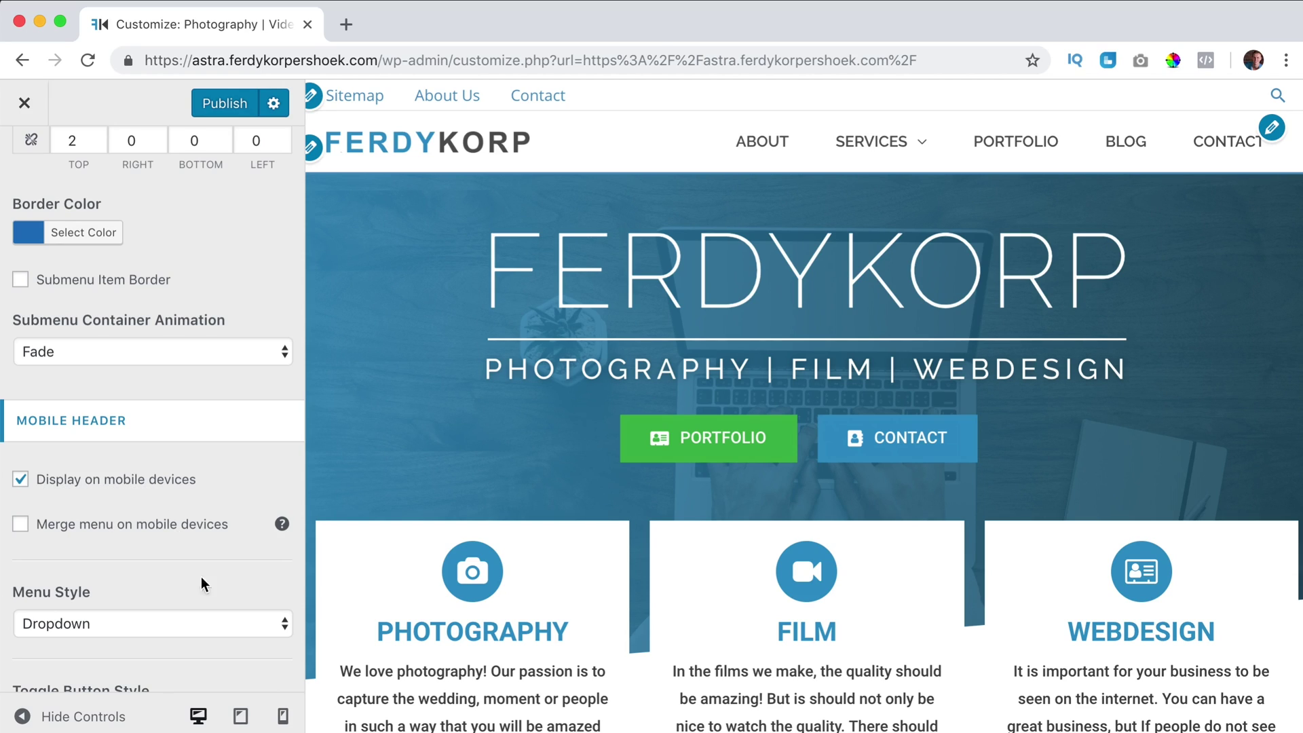
pyautogui.click(282, 716)
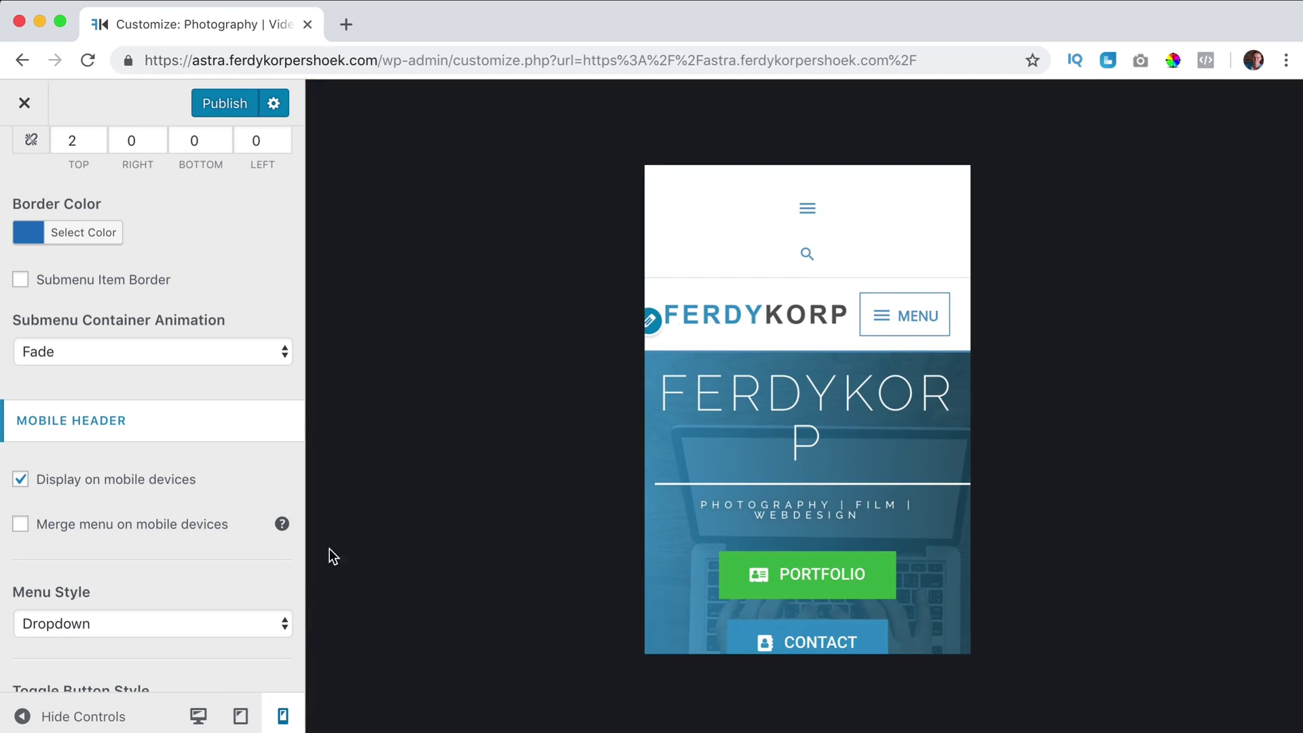
pyautogui.click(22, 480)
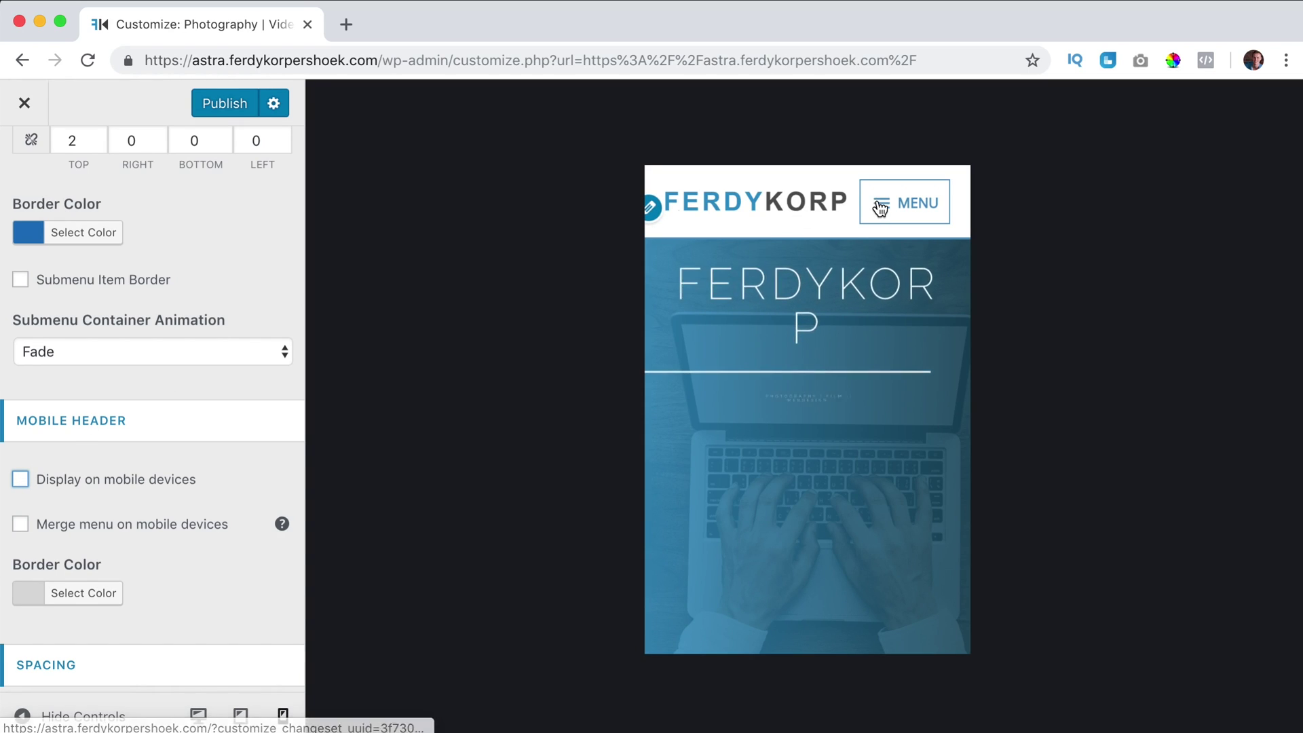
pyautogui.click(24, 477)
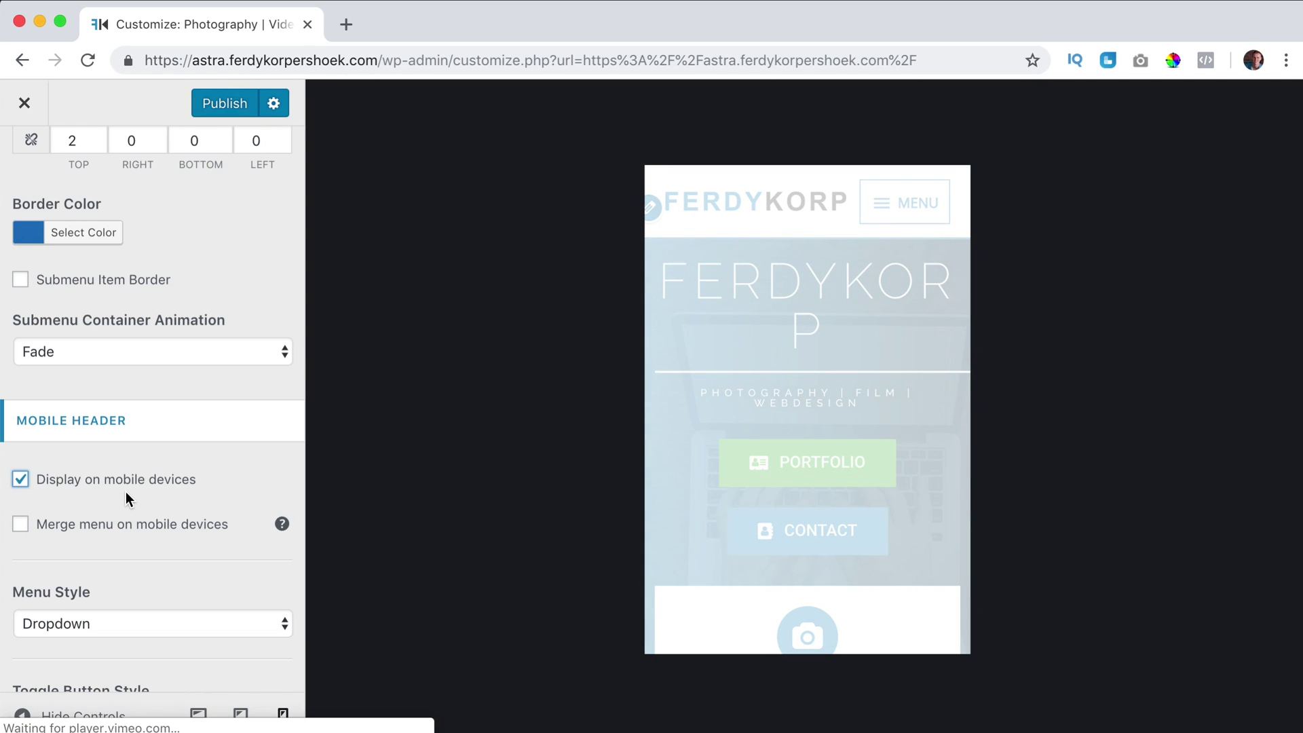
# Step: Enable merging the Above Header menu on mobile devices and check the merged entries in the preview's mobile menu
pyautogui.click(21, 524)
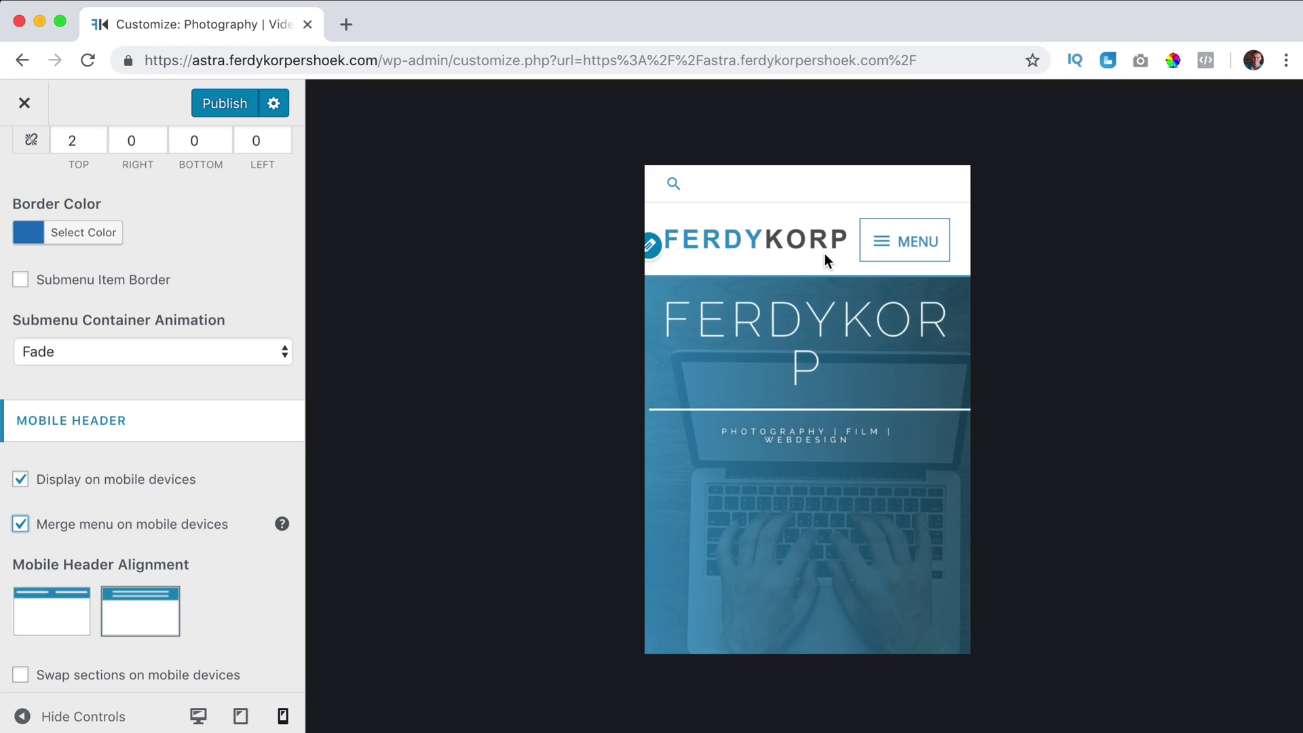
pyautogui.click(888, 253)
pyautogui.scroll(-3, 807, 329)
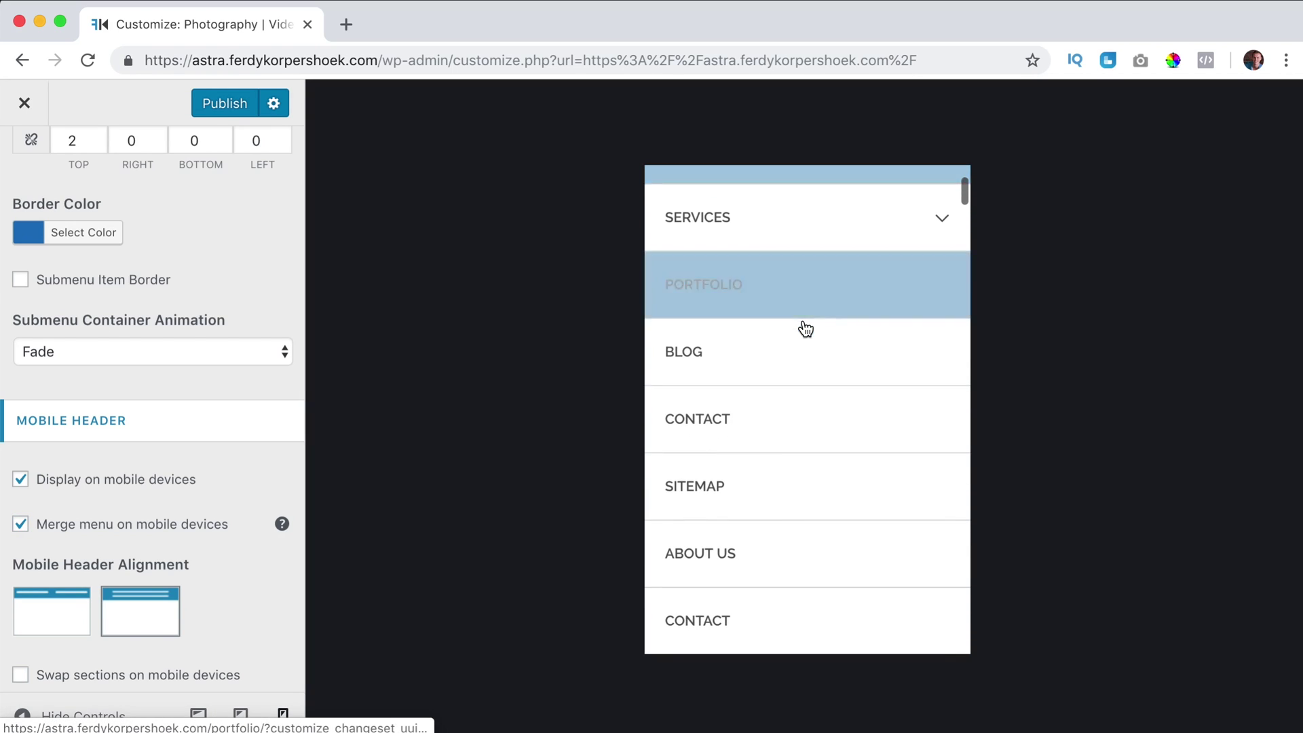
pyautogui.scroll(3, 807, 329)
pyautogui.scroll(-5, 781, 363)
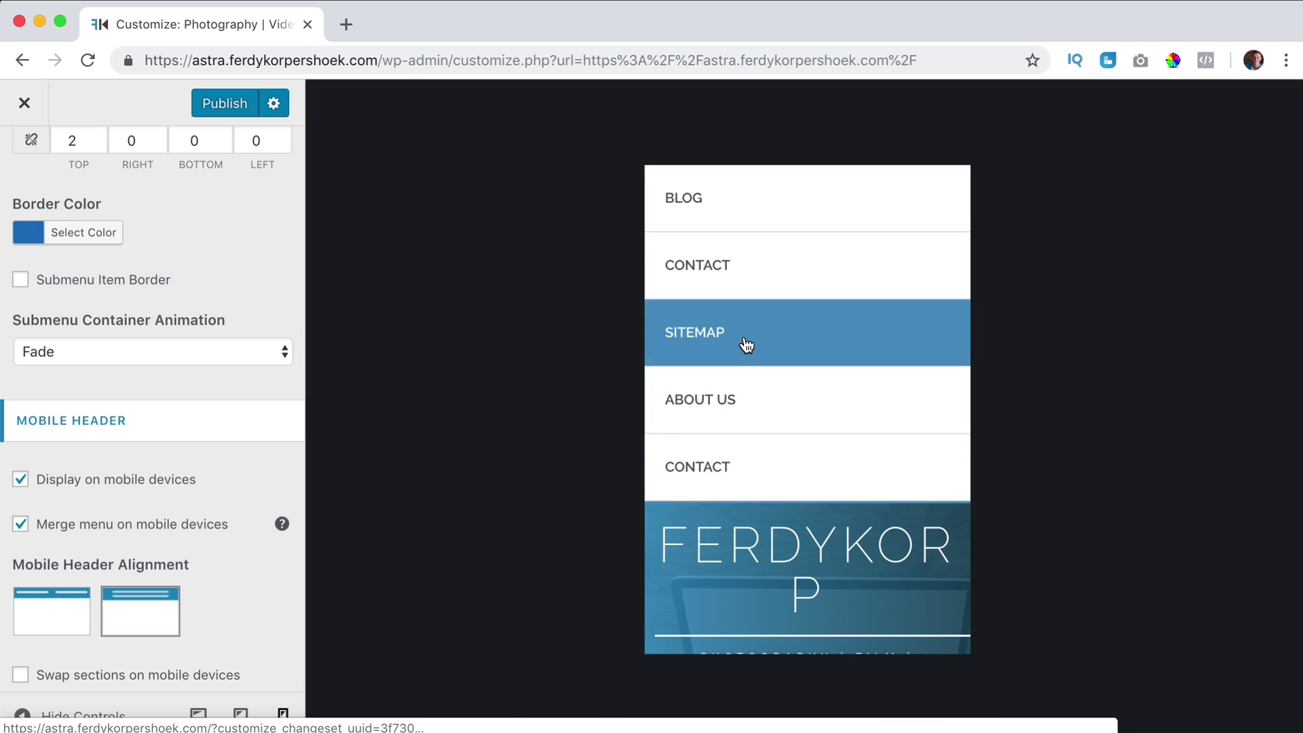
pyautogui.scroll(5, 745, 343)
pyautogui.click(910, 240)
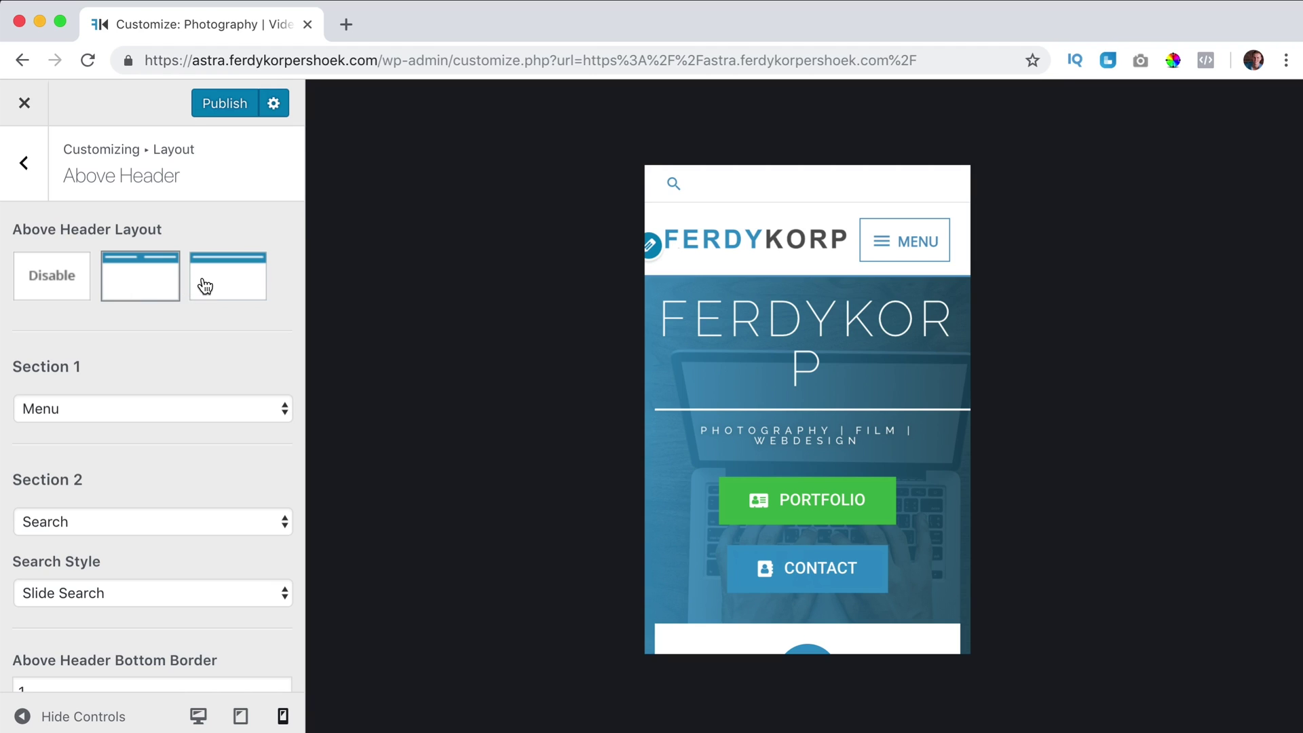
# Step: Try the single-section Above Header layout with the mobile menu in the preview, and restore the two-section layout
pyautogui.click(205, 286)
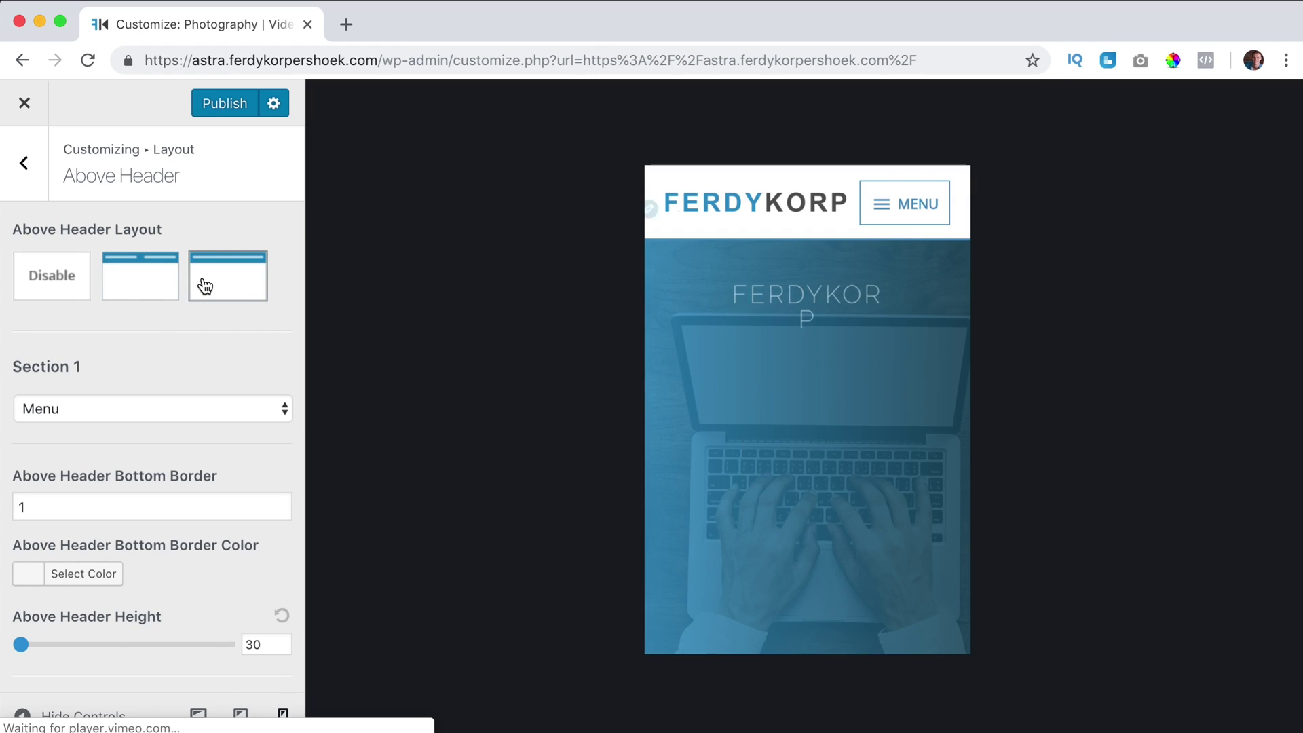
pyautogui.scroll(-5, 217, 299)
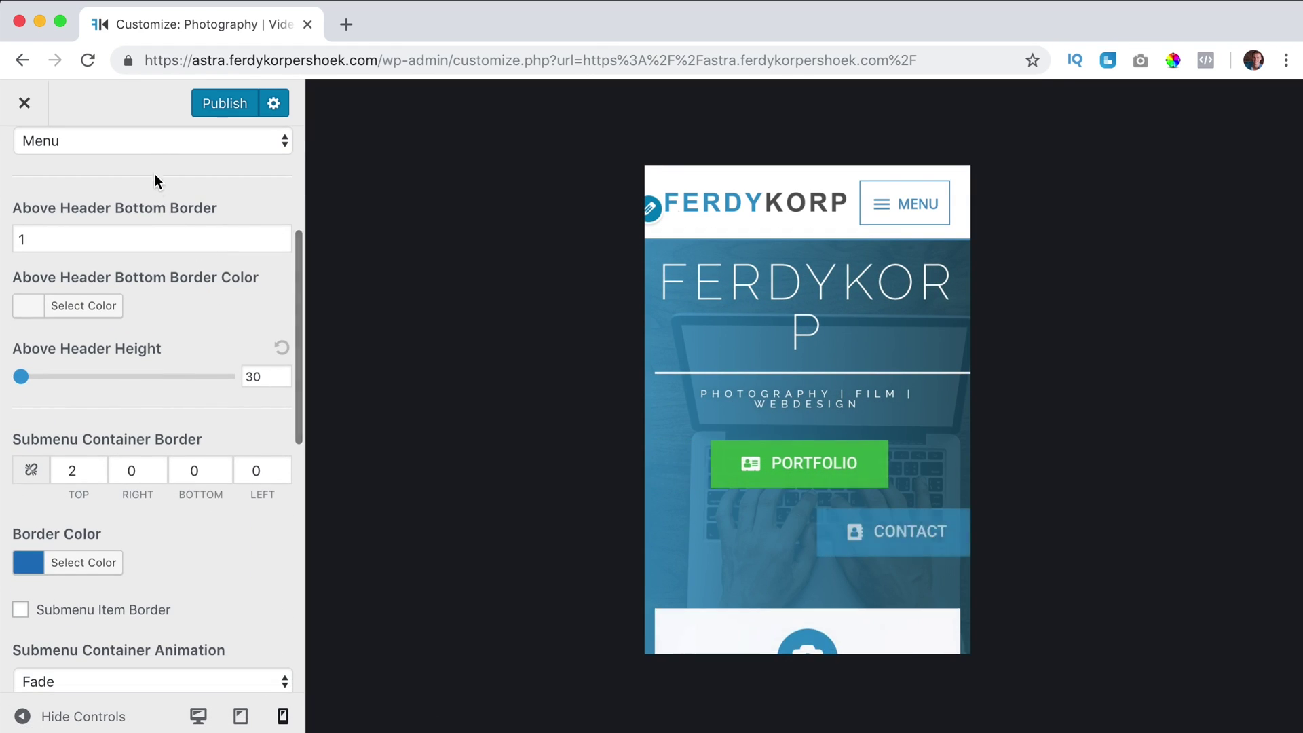
pyautogui.click(933, 216)
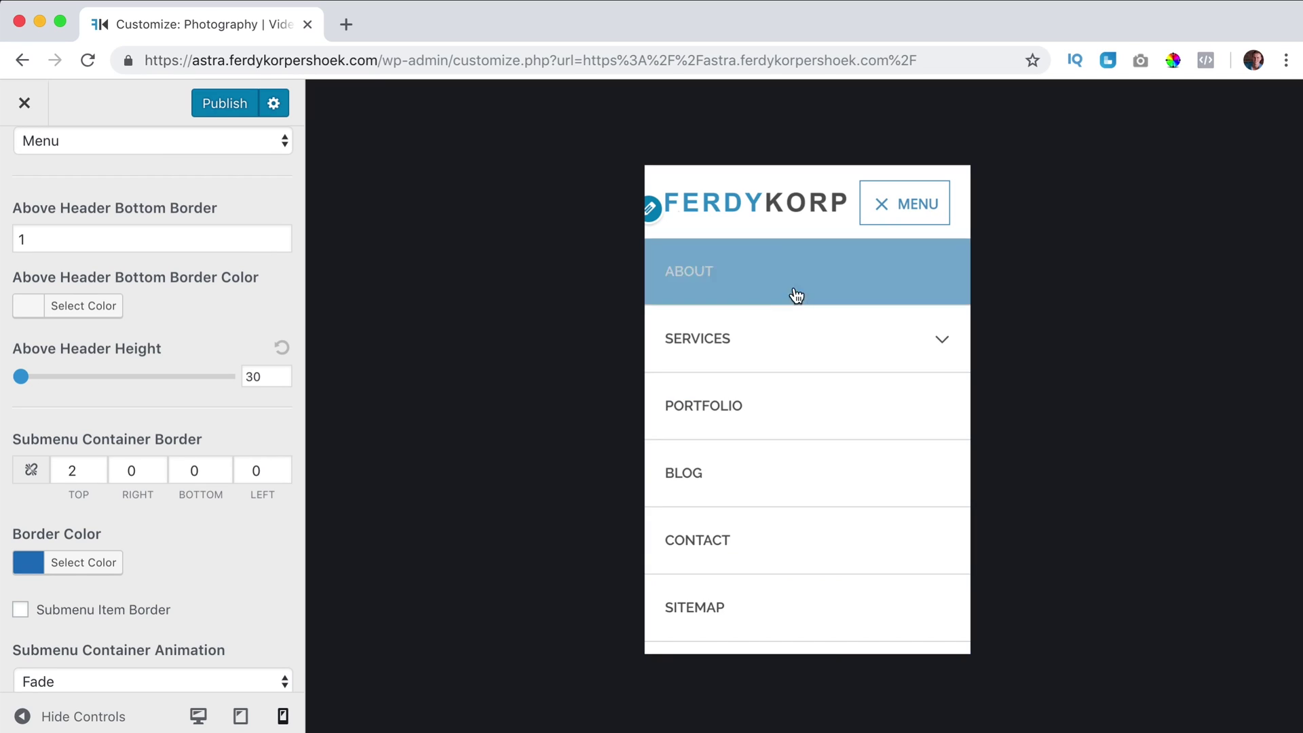
pyautogui.click(901, 197)
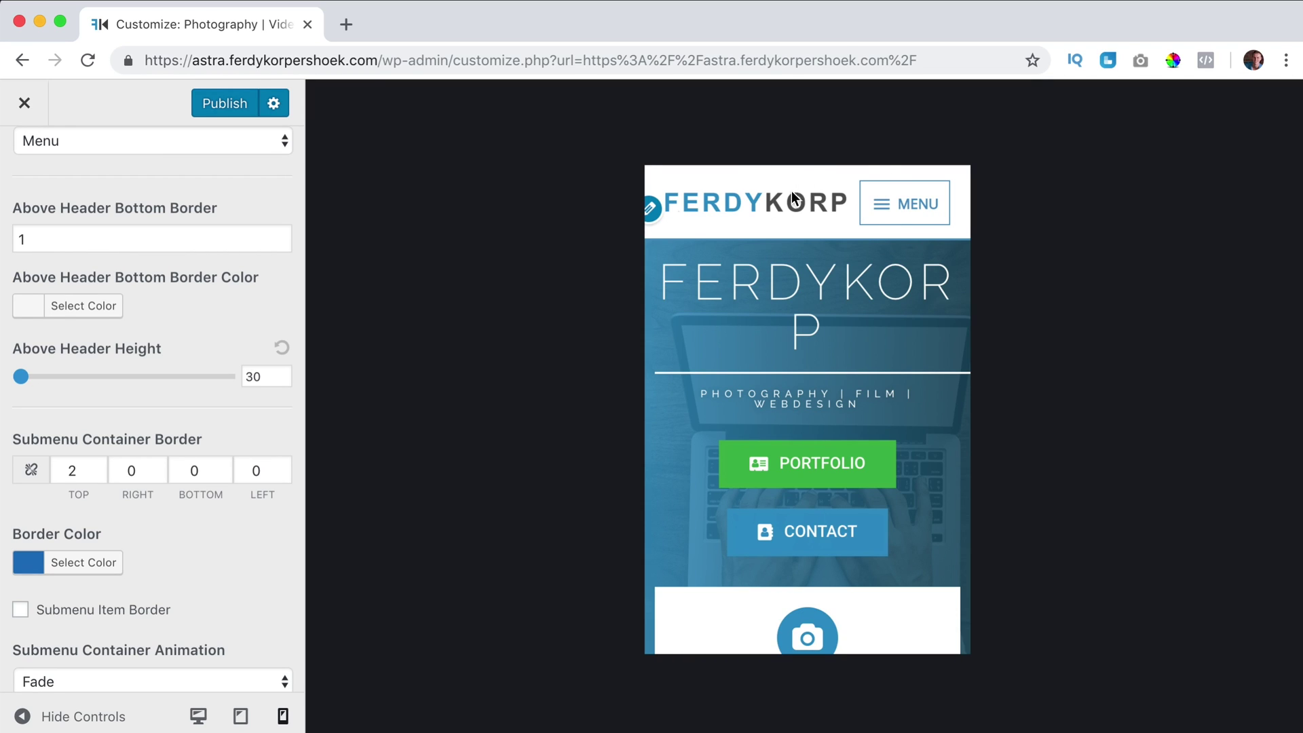
pyautogui.scroll(-3, 131, 296)
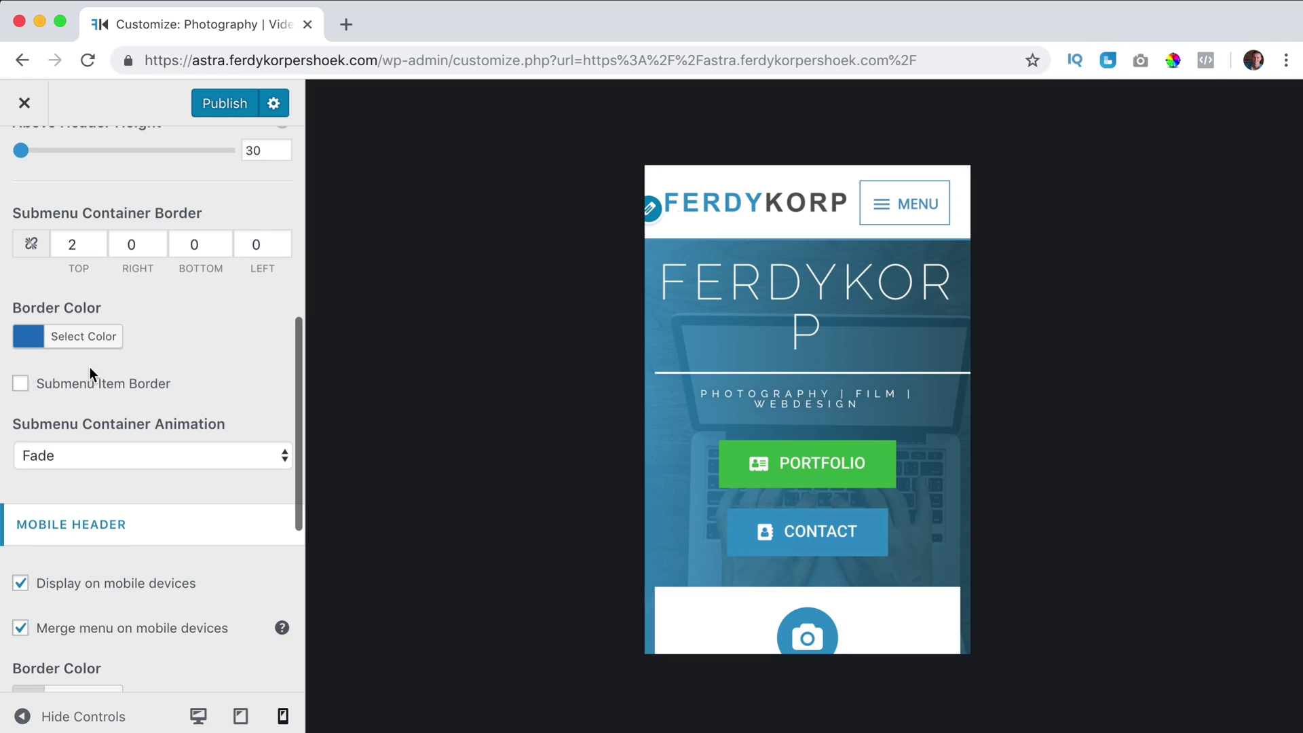
pyautogui.scroll(7, 93, 372)
pyautogui.click(154, 296)
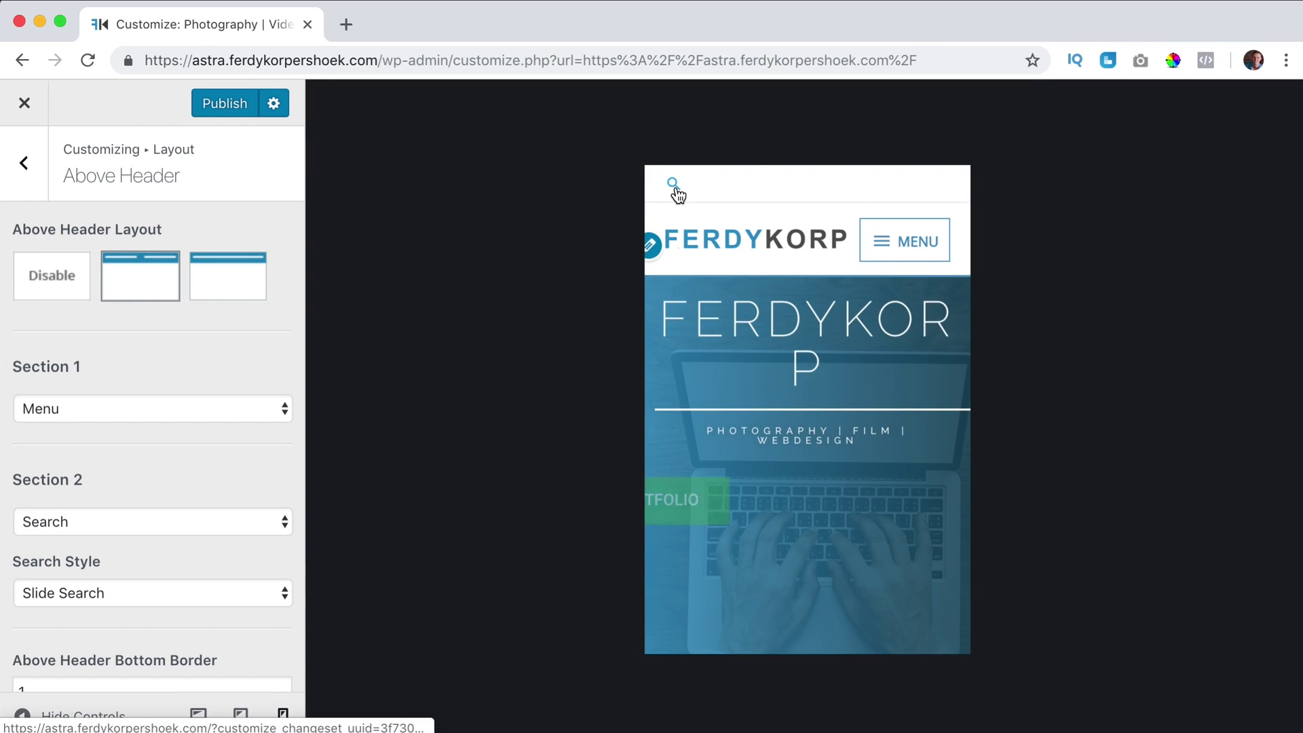
# Step: Try swapping the Above Header sections on mobile devices and check the mobile menu in the preview
pyautogui.click(674, 185)
pyautogui.scroll(-8, 176, 333)
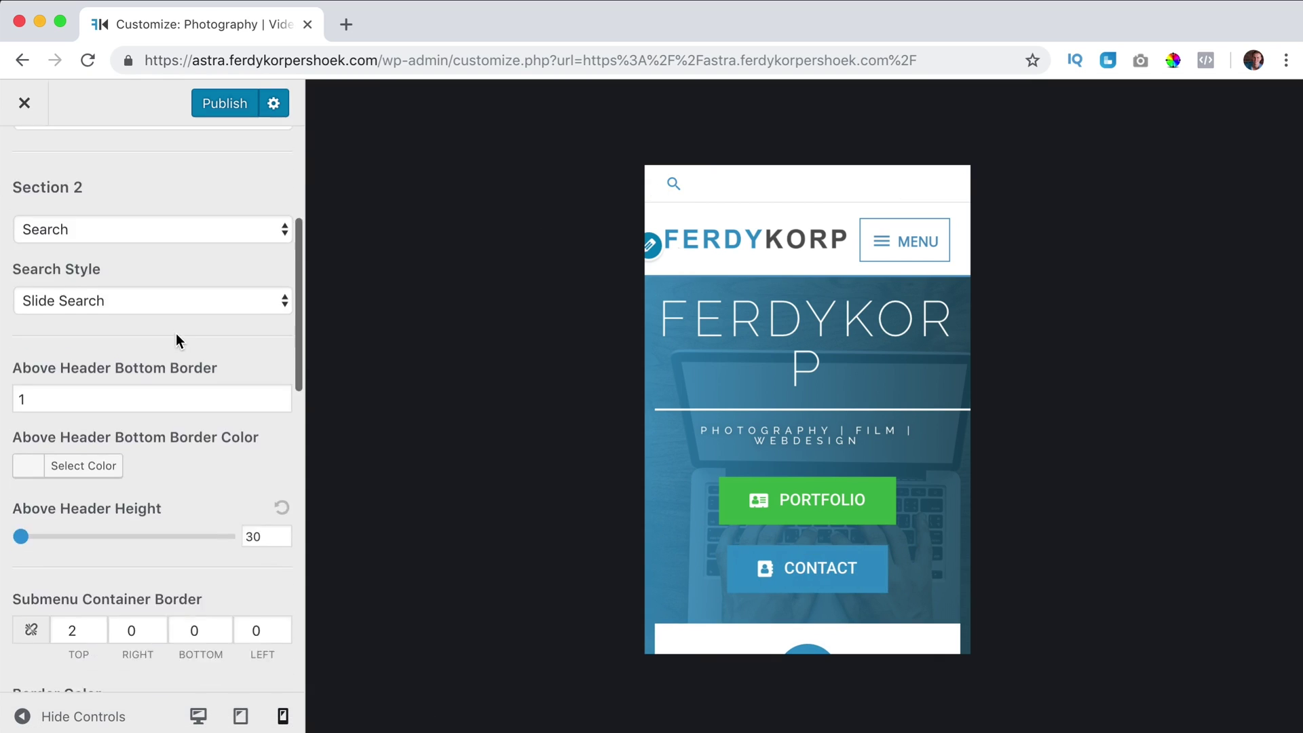
pyautogui.scroll(-8, 176, 340)
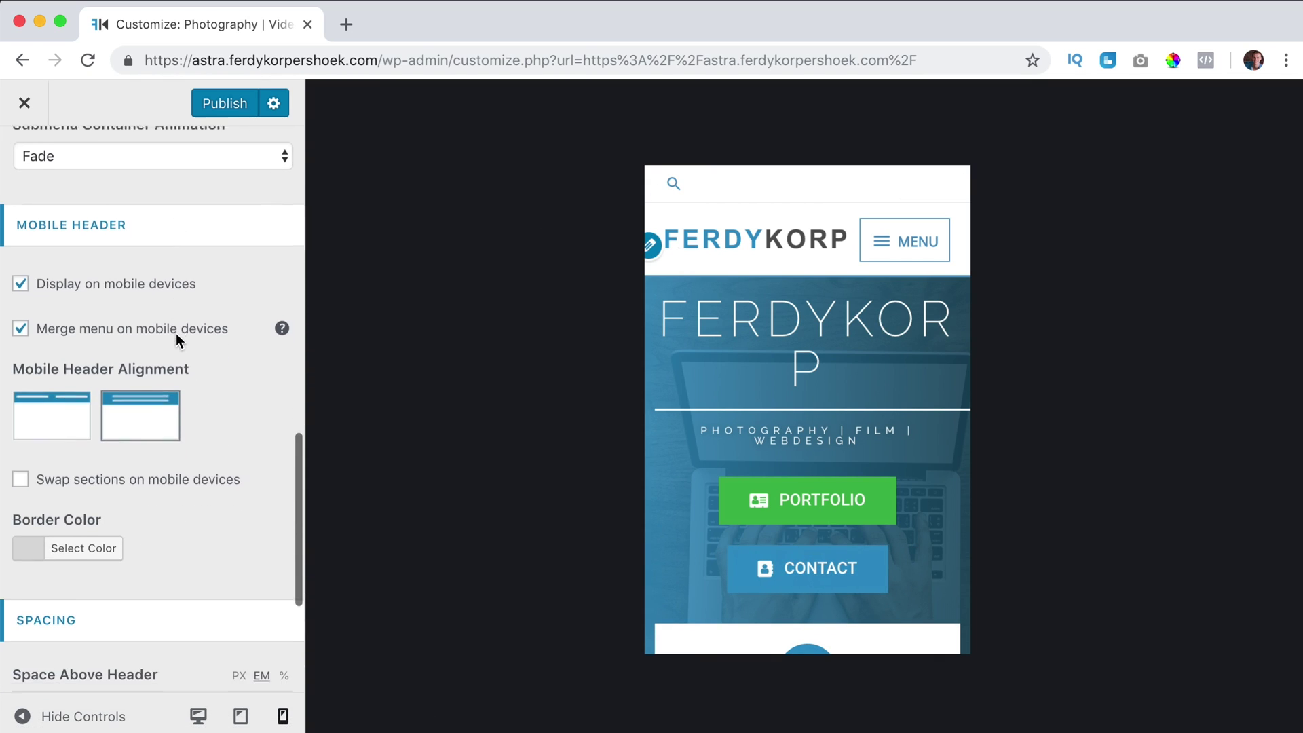
pyautogui.scroll(-1, 176, 340)
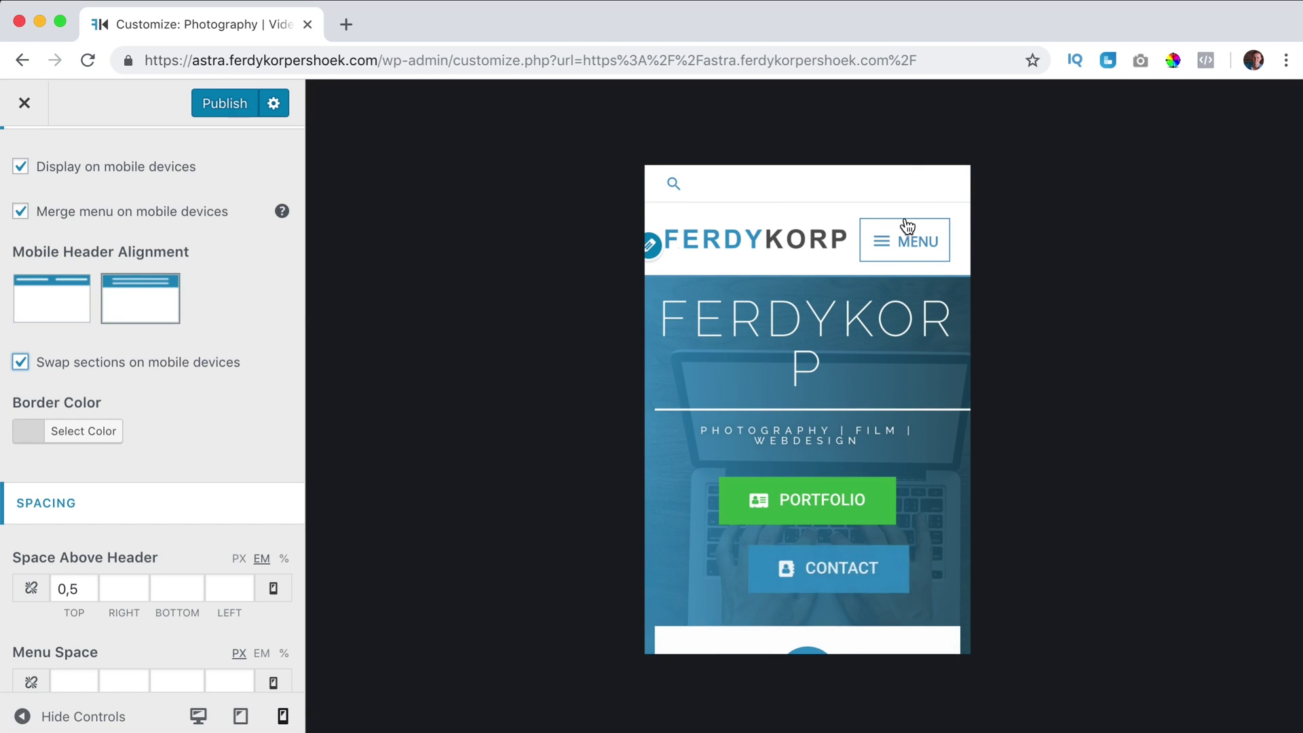
pyautogui.click(917, 241)
pyautogui.click(928, 247)
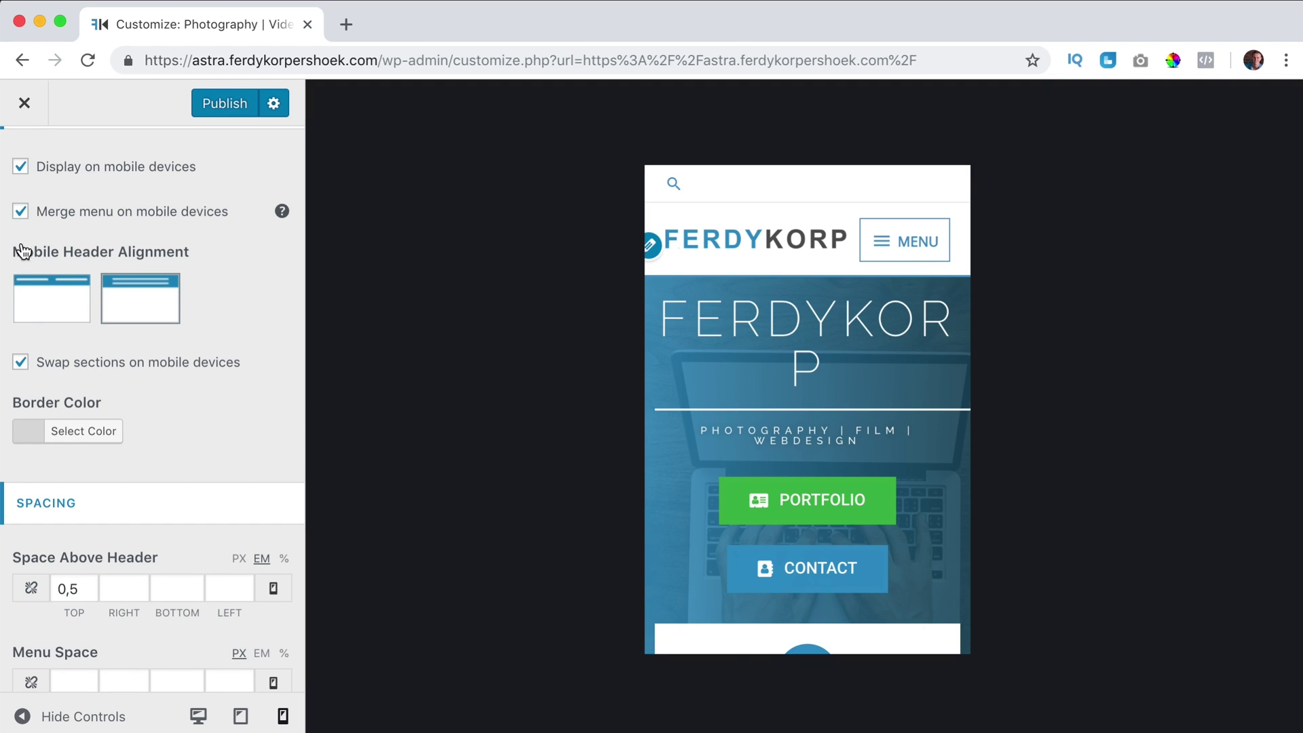
# Step: Turn off merging the menu on mobile devices to compare the section order, and disable section swapping
pyautogui.click(21, 211)
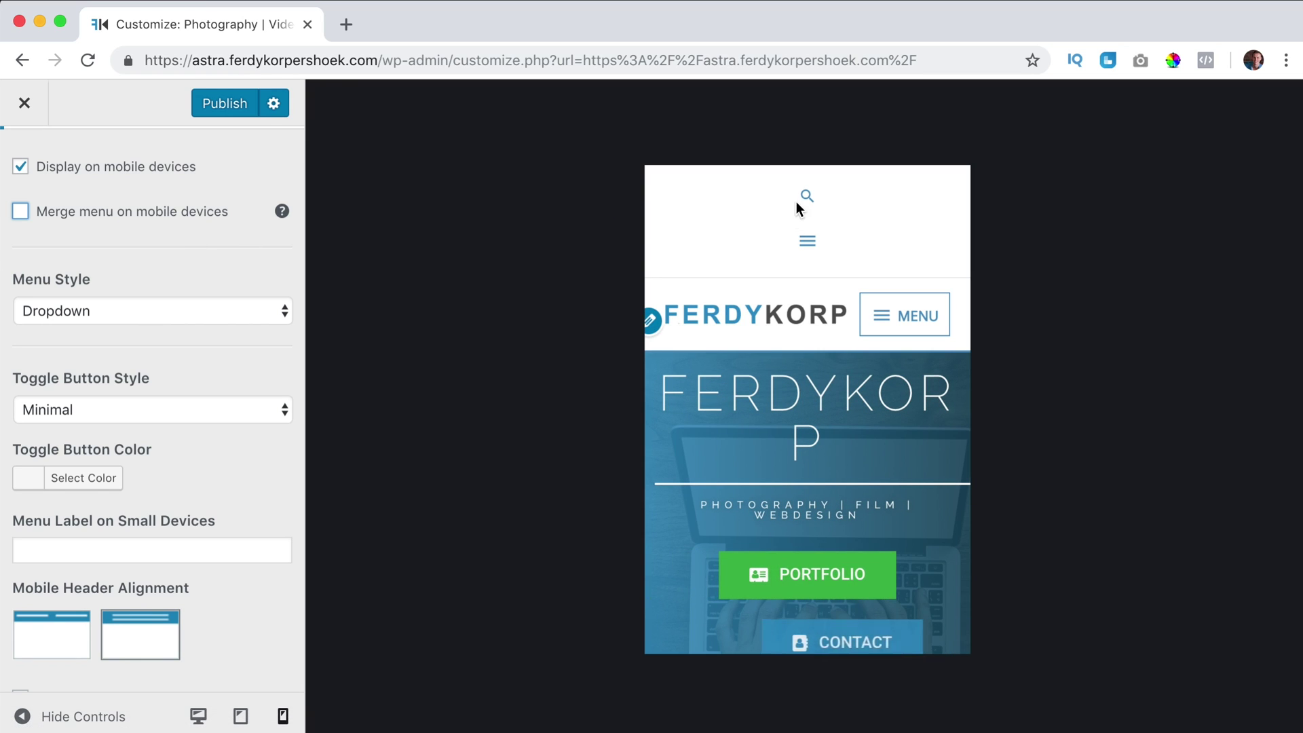
pyautogui.scroll(-1, 190, 326)
pyautogui.scroll(-5, 191, 327)
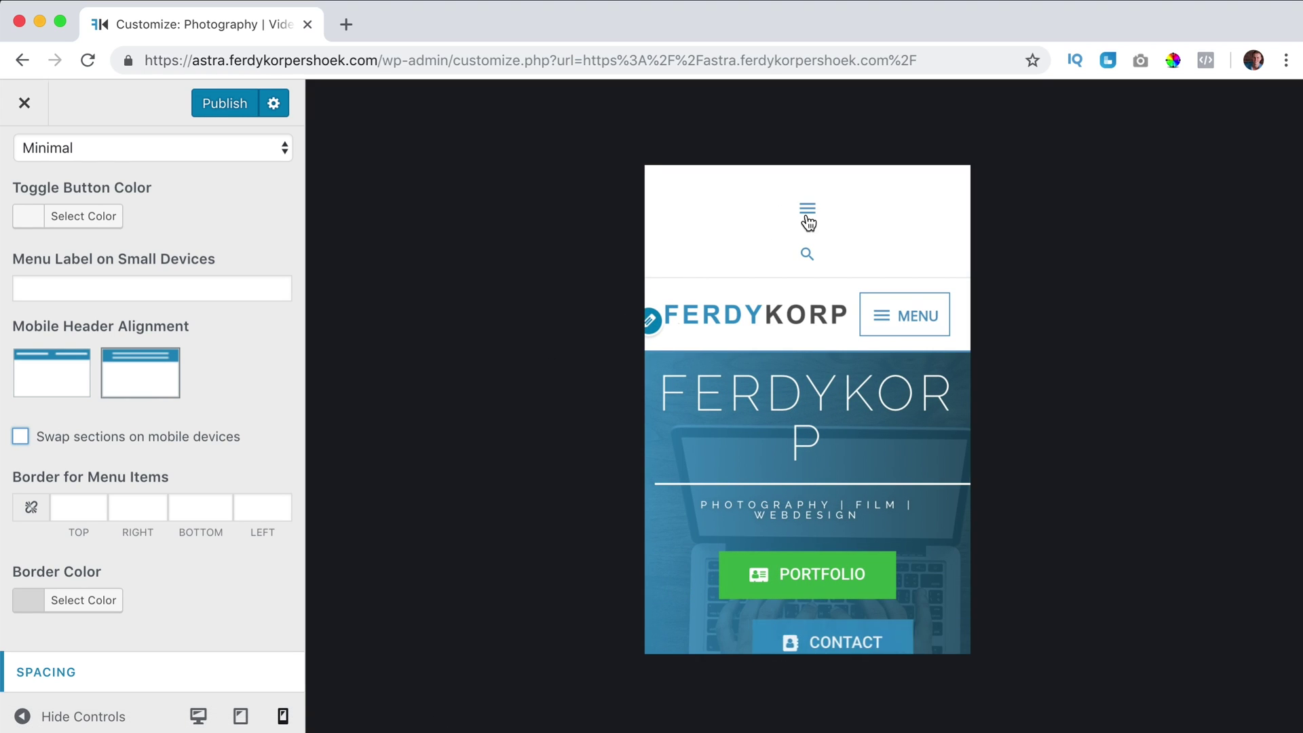
pyautogui.click(21, 436)
pyautogui.scroll(1, 105, 429)
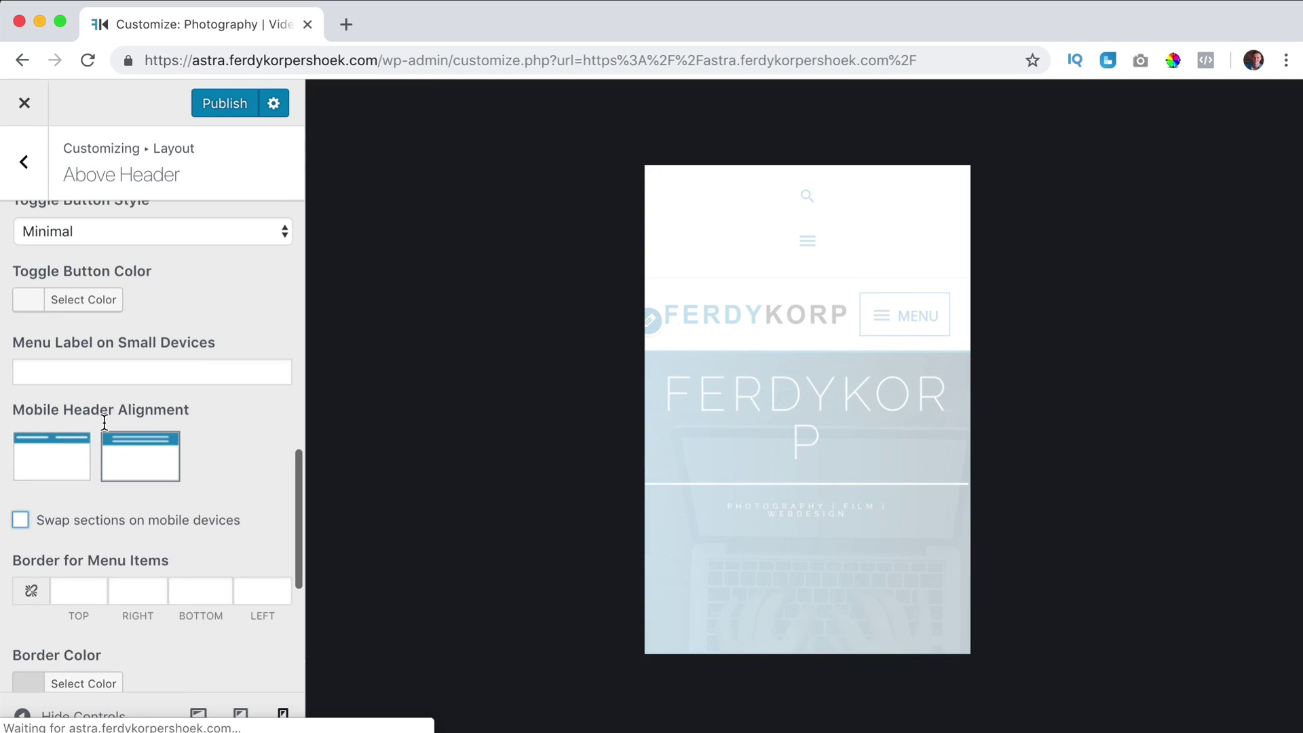
# Step: Return to the Mobile Header settings and re-enable merging the menu on mobile devices
pyautogui.scroll(-5, 144, 328)
pyautogui.scroll(8, 136, 348)
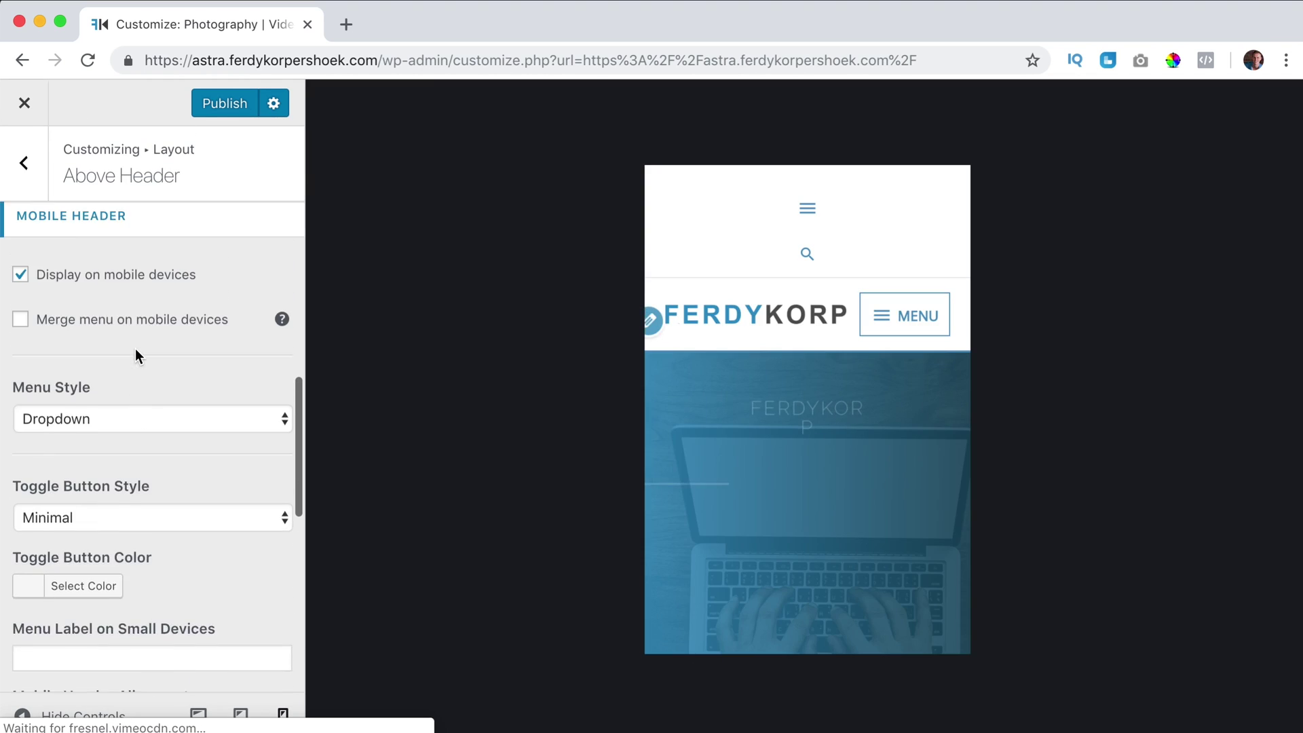
pyautogui.scroll(1, 136, 348)
pyautogui.click(205, 375)
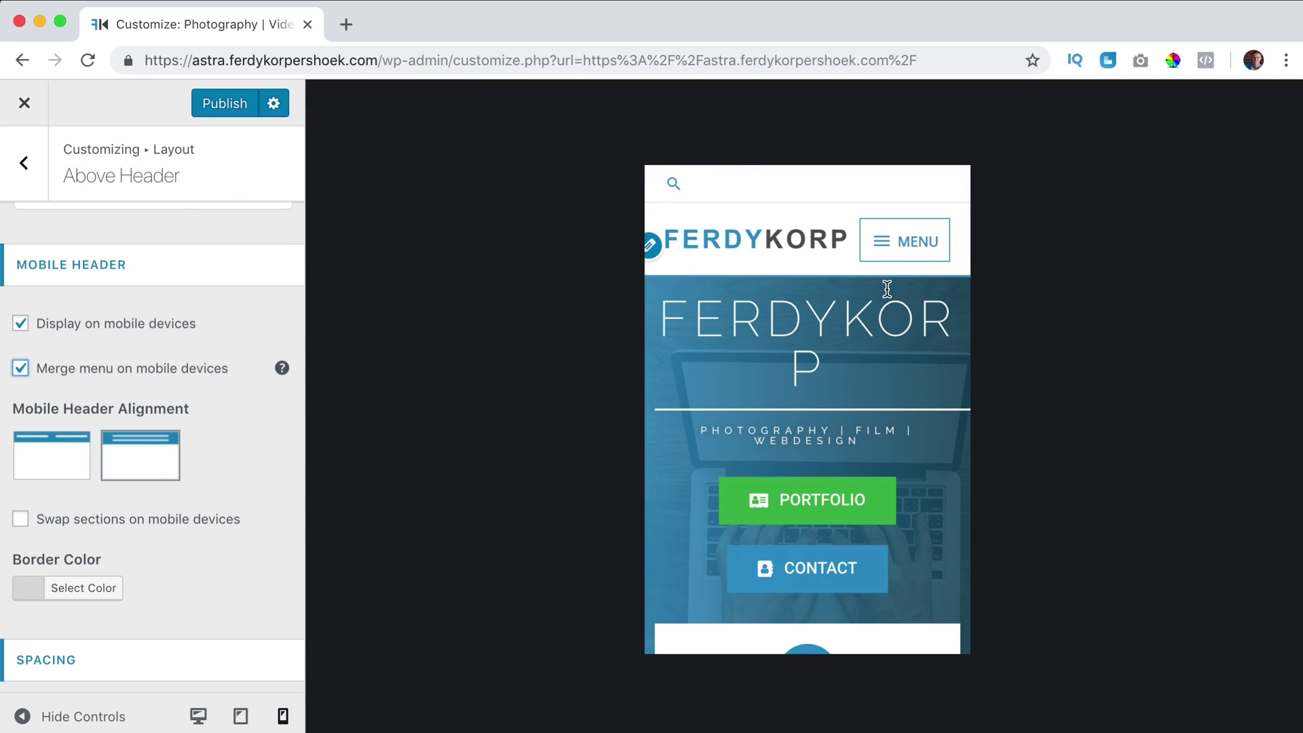
# Step: Set the top value of Space Above Header to 1,5 em and lighten the mobile header's border color
pyautogui.scroll(-5, 191, 312)
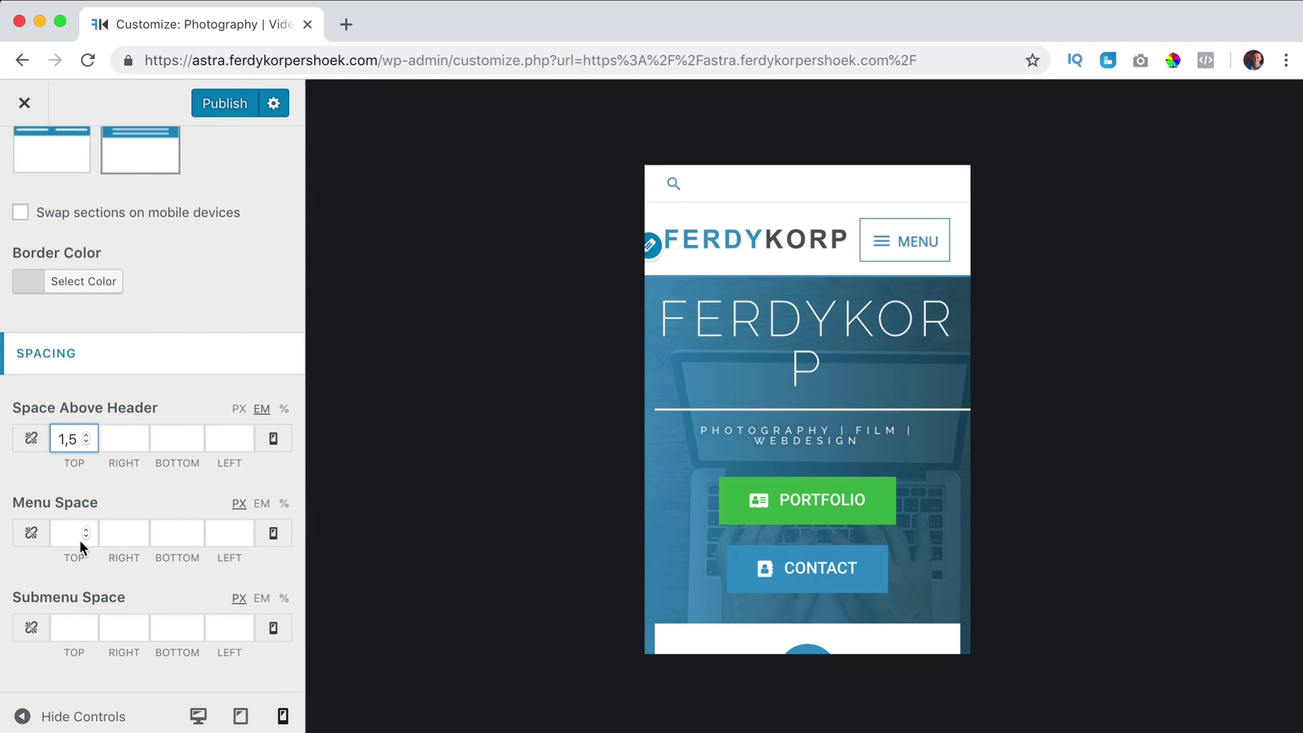
pyautogui.scroll(1, 155, 366)
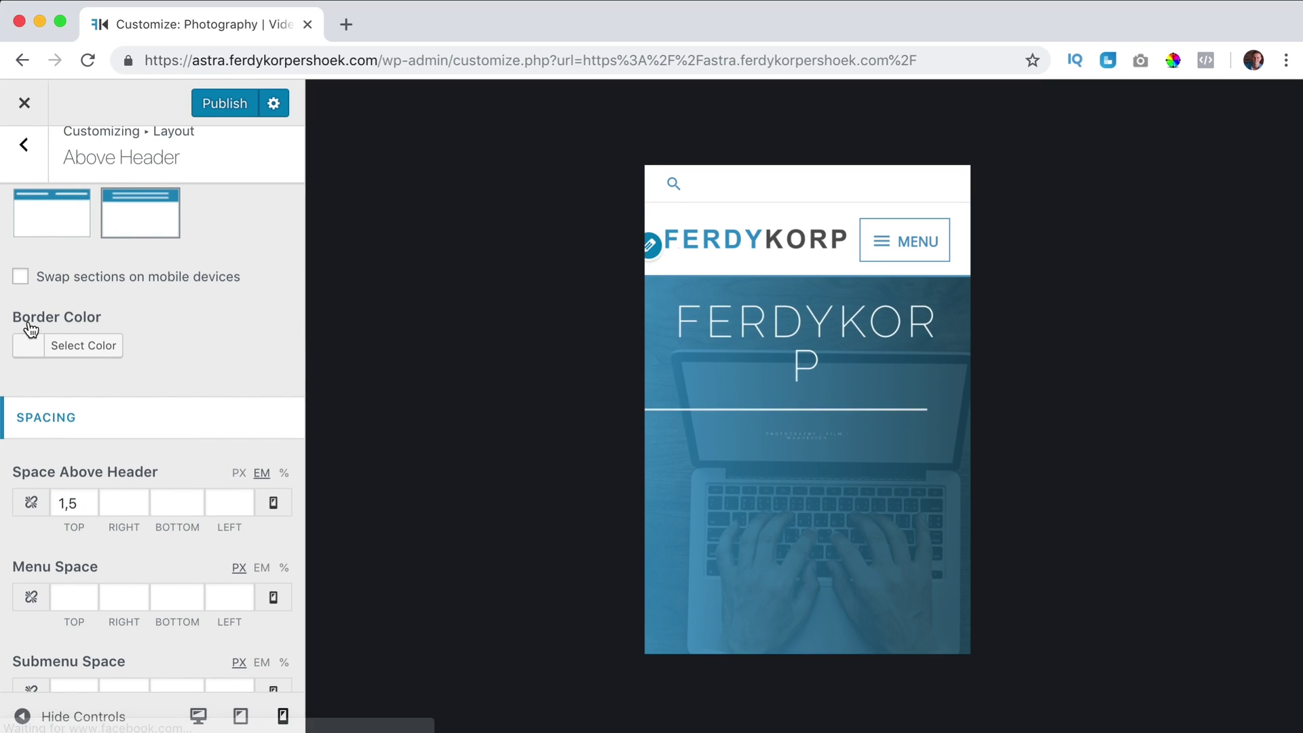
pyautogui.scroll(-1, 211, 366)
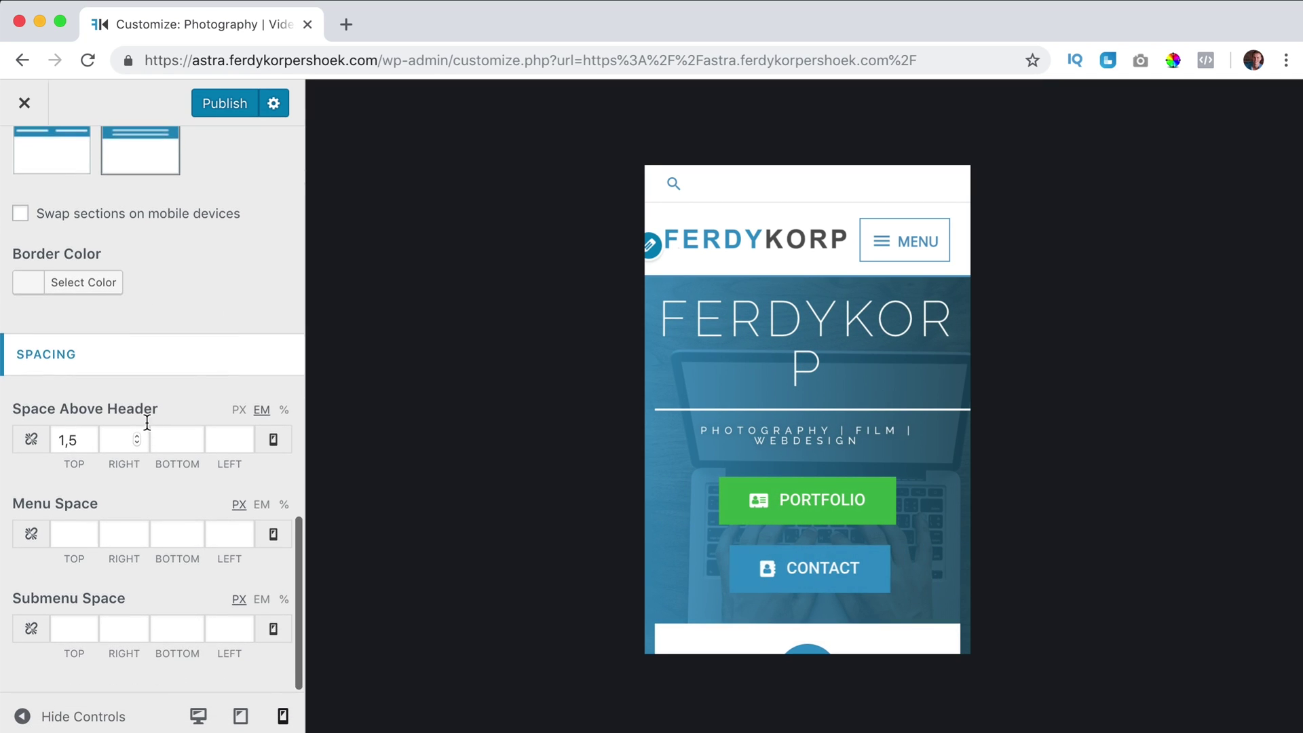
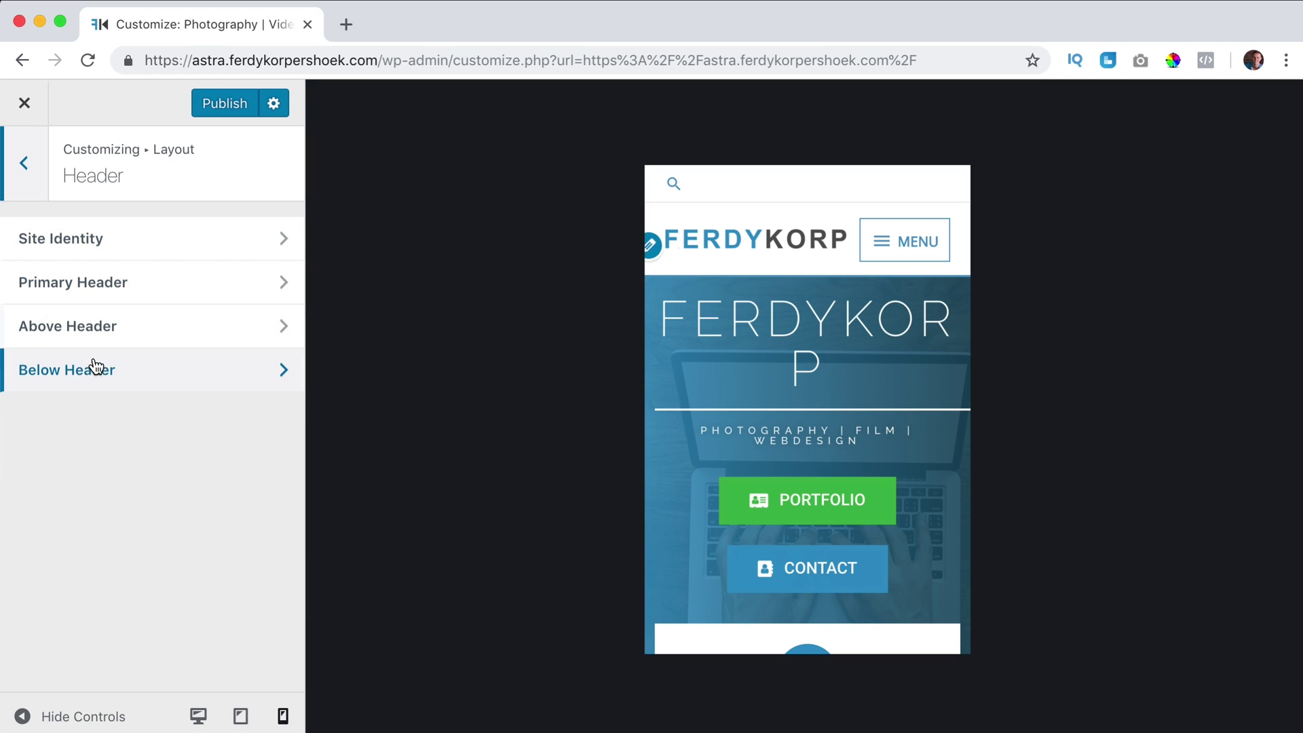
# Step: Try the two-section Below Header layout, preview it at desktop size, and disable the Below Header again
pyautogui.click(96, 378)
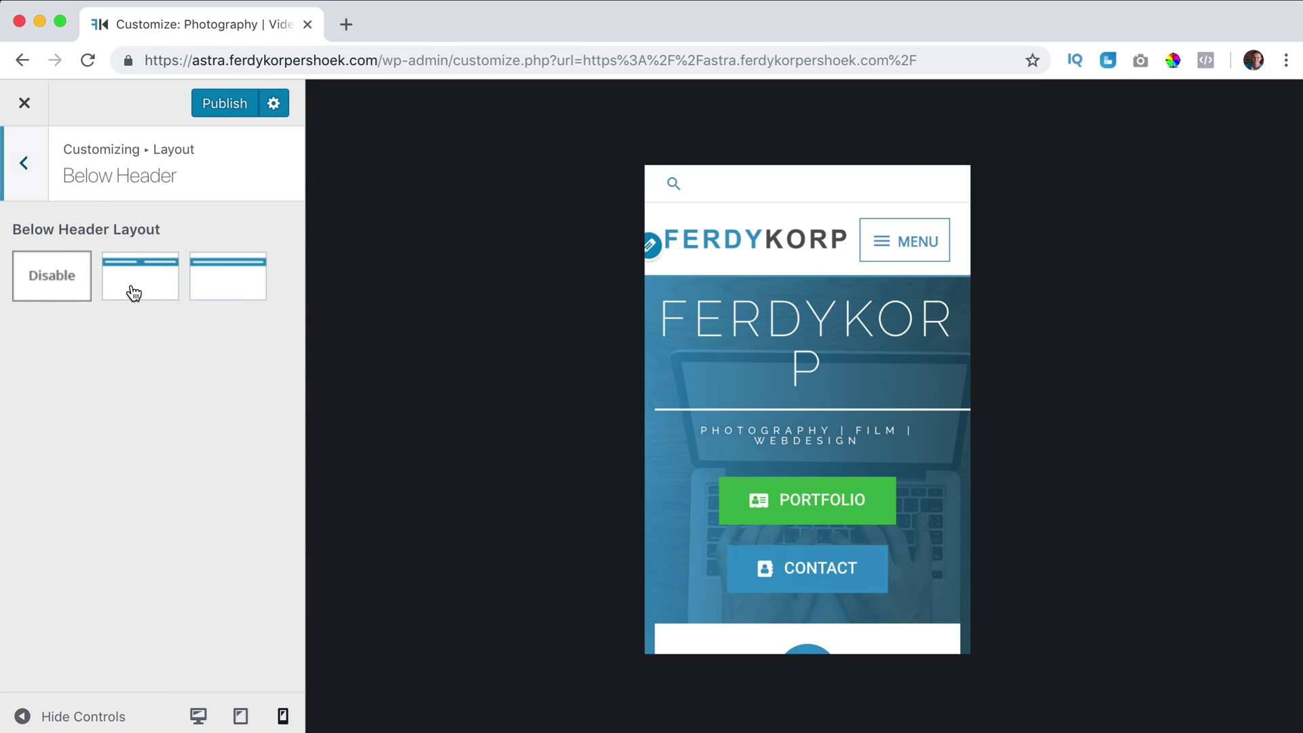
pyautogui.click(133, 293)
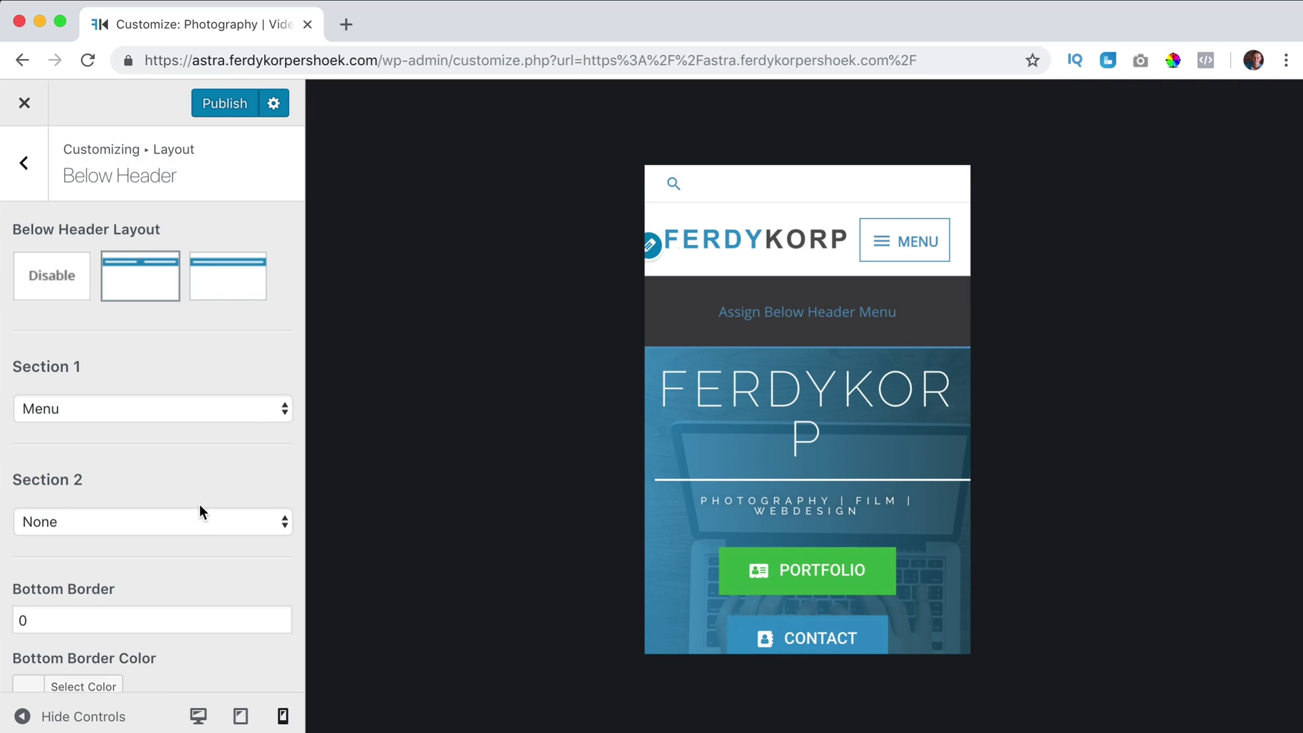
pyautogui.scroll(-5, 200, 506)
pyautogui.scroll(5, 197, 513)
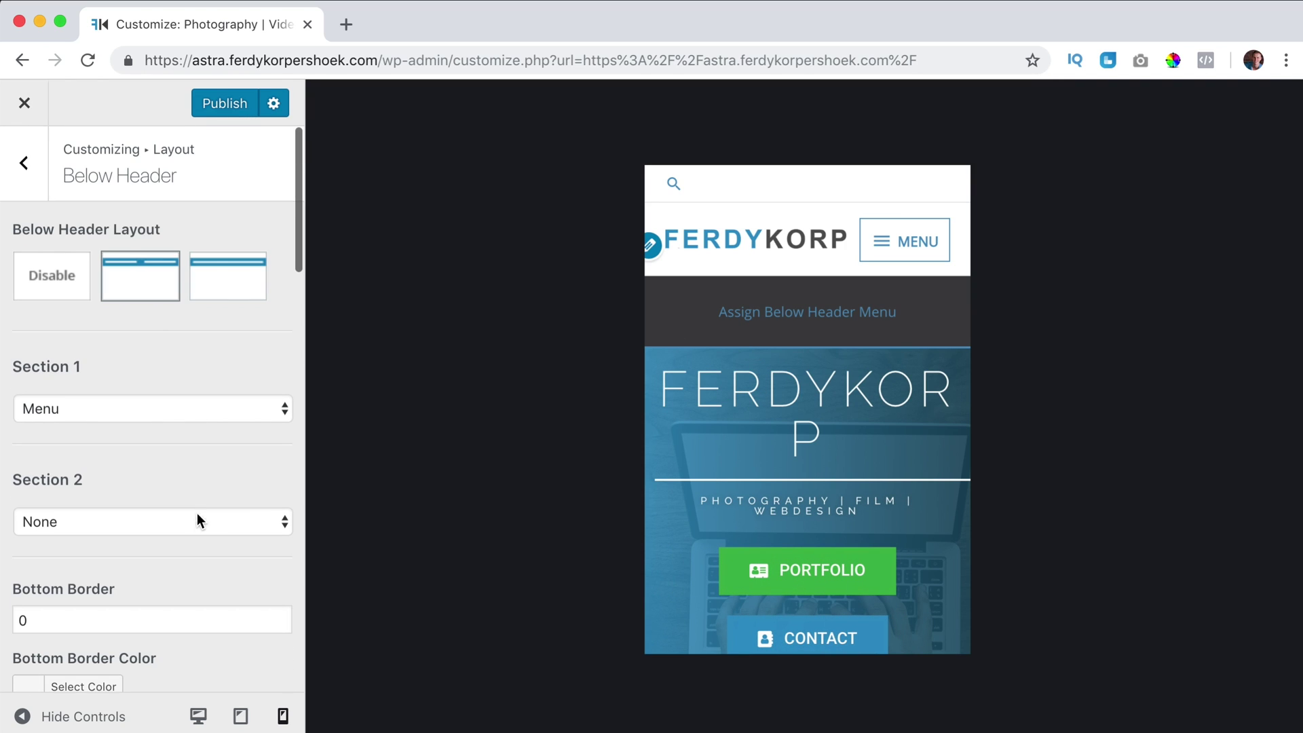
pyautogui.click(212, 717)
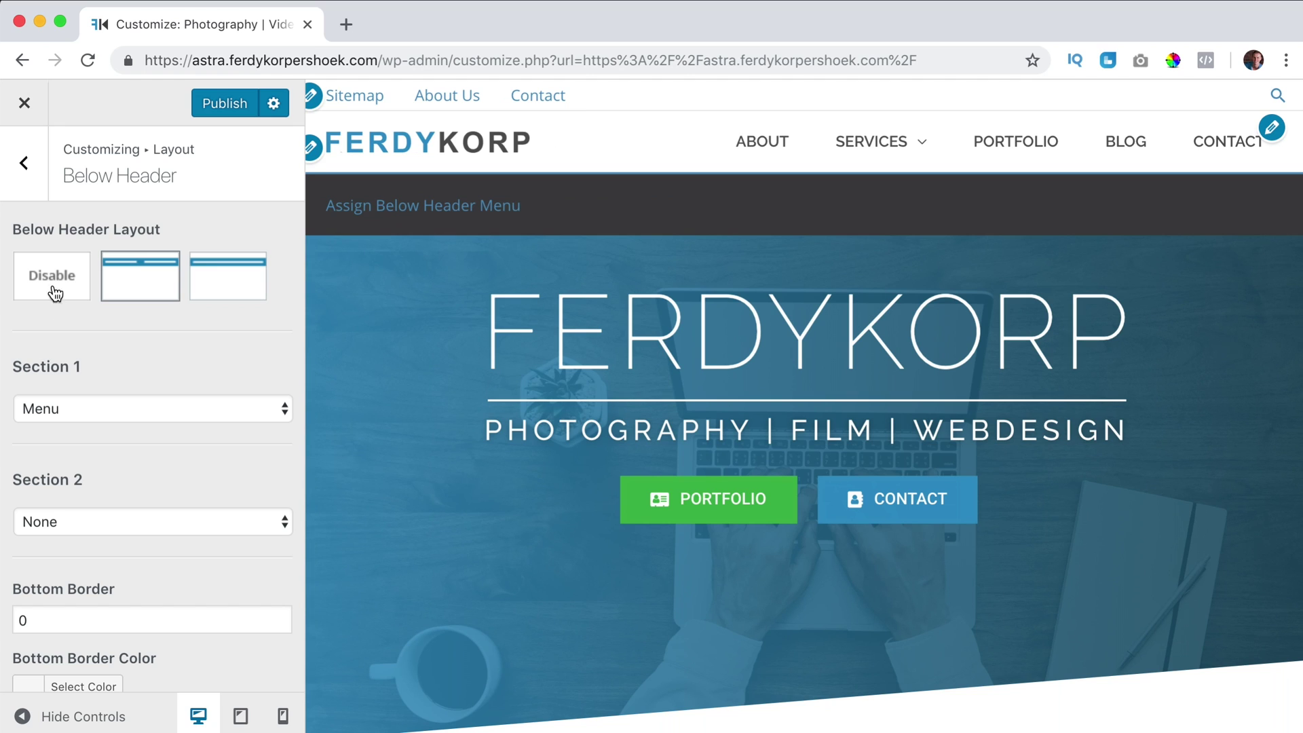
pyautogui.click(55, 276)
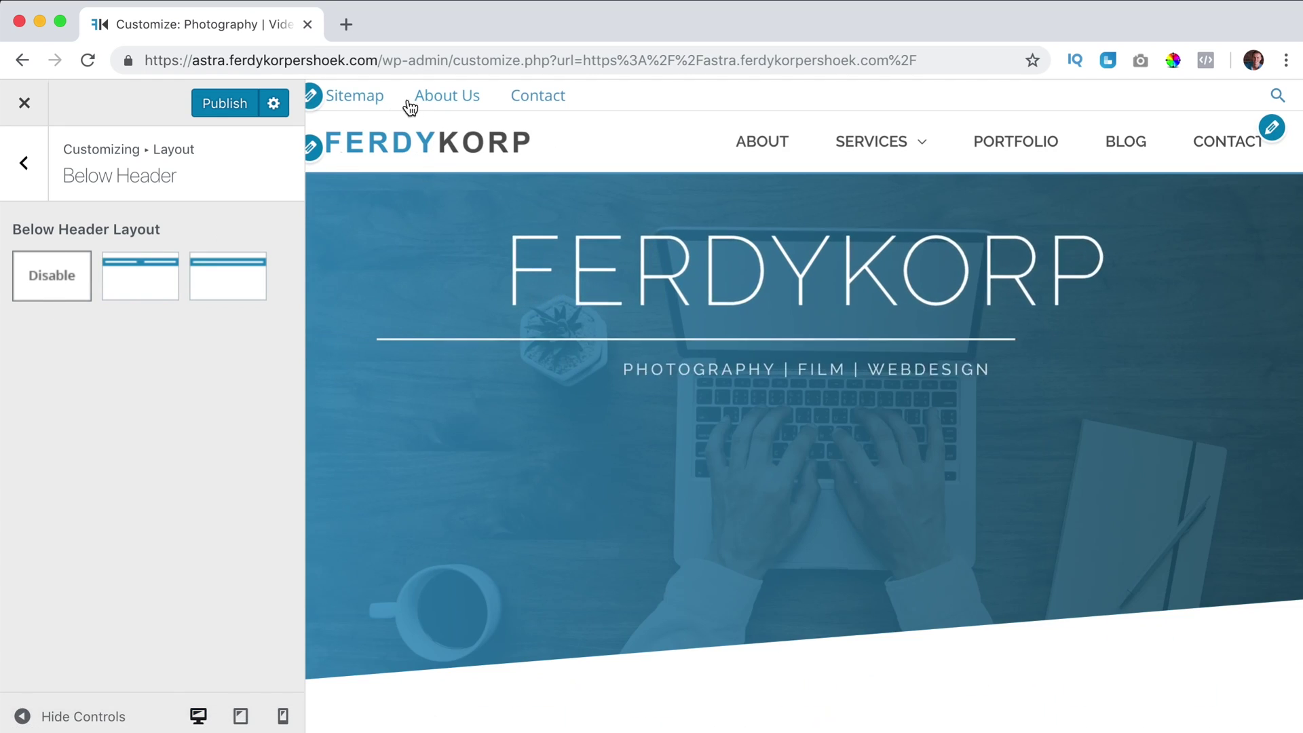
# Step: Set the Above Header's background color to near-black in the Colors & Background settings
pyautogui.click(34, 169)
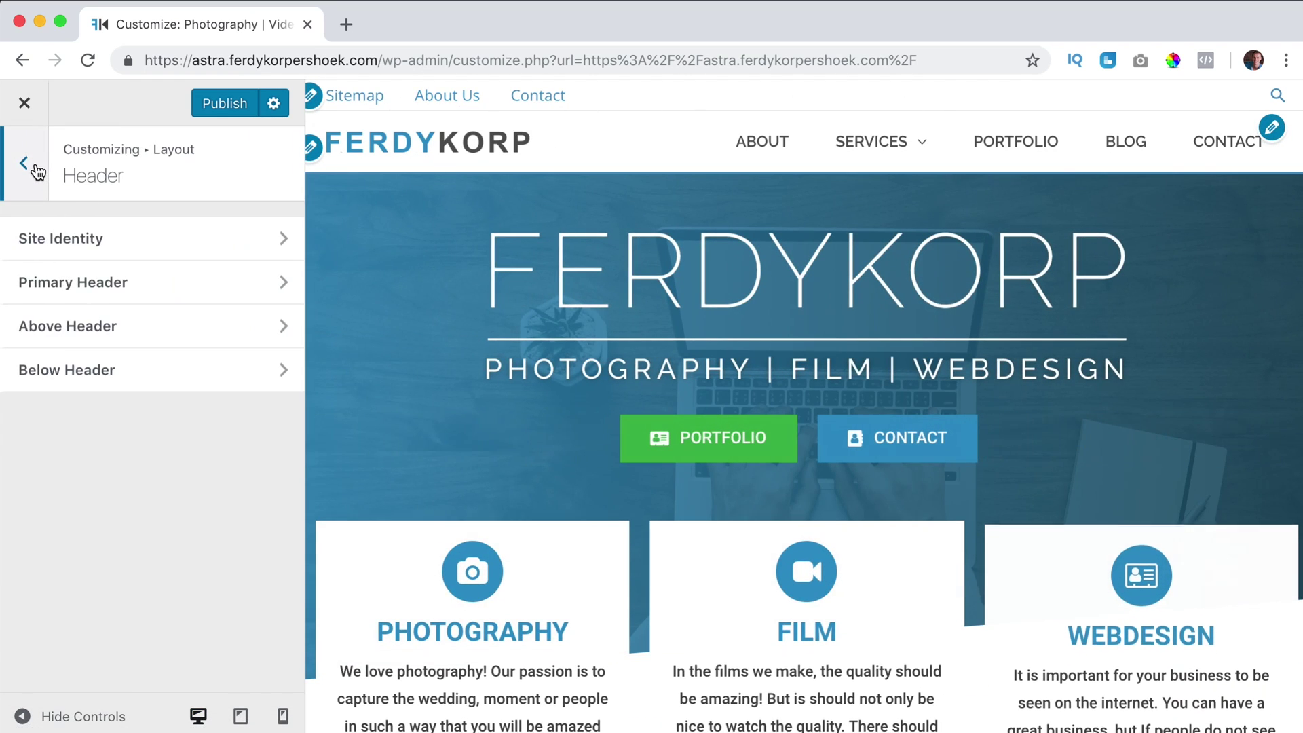
pyautogui.click(37, 173)
pyautogui.click(34, 167)
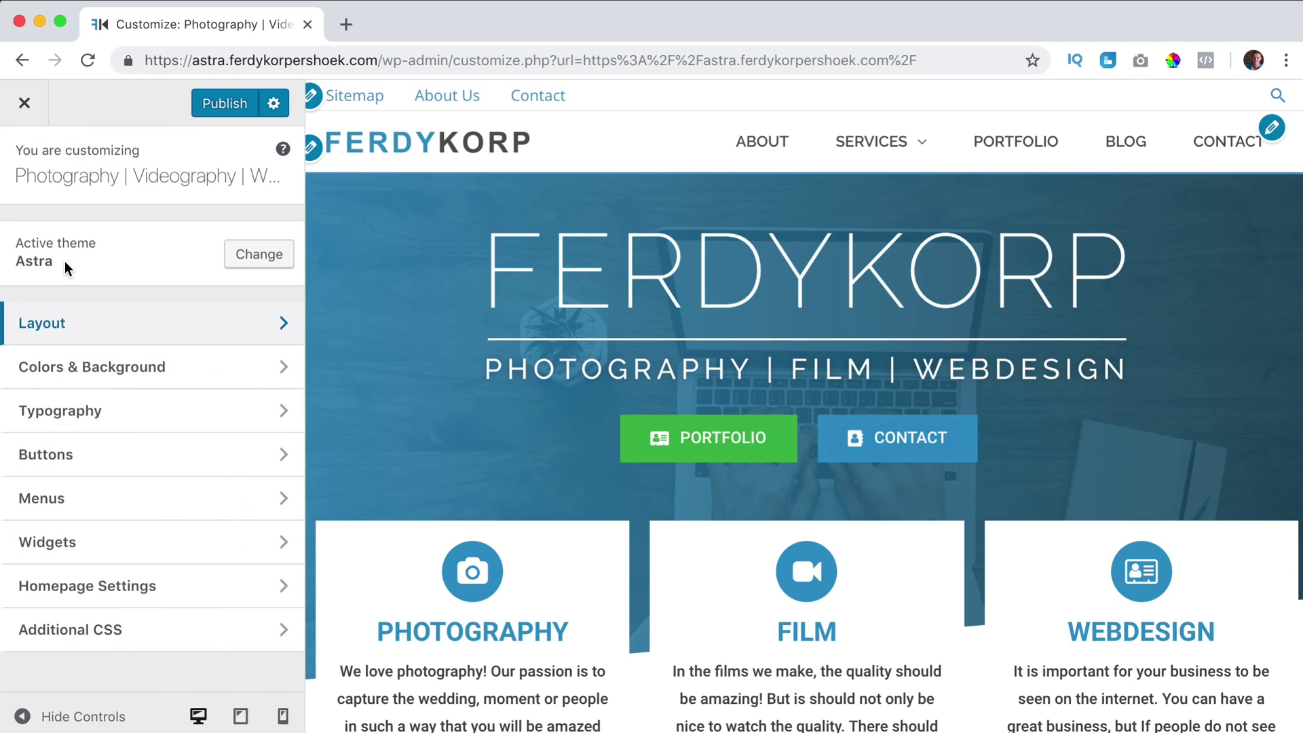
pyautogui.click(94, 368)
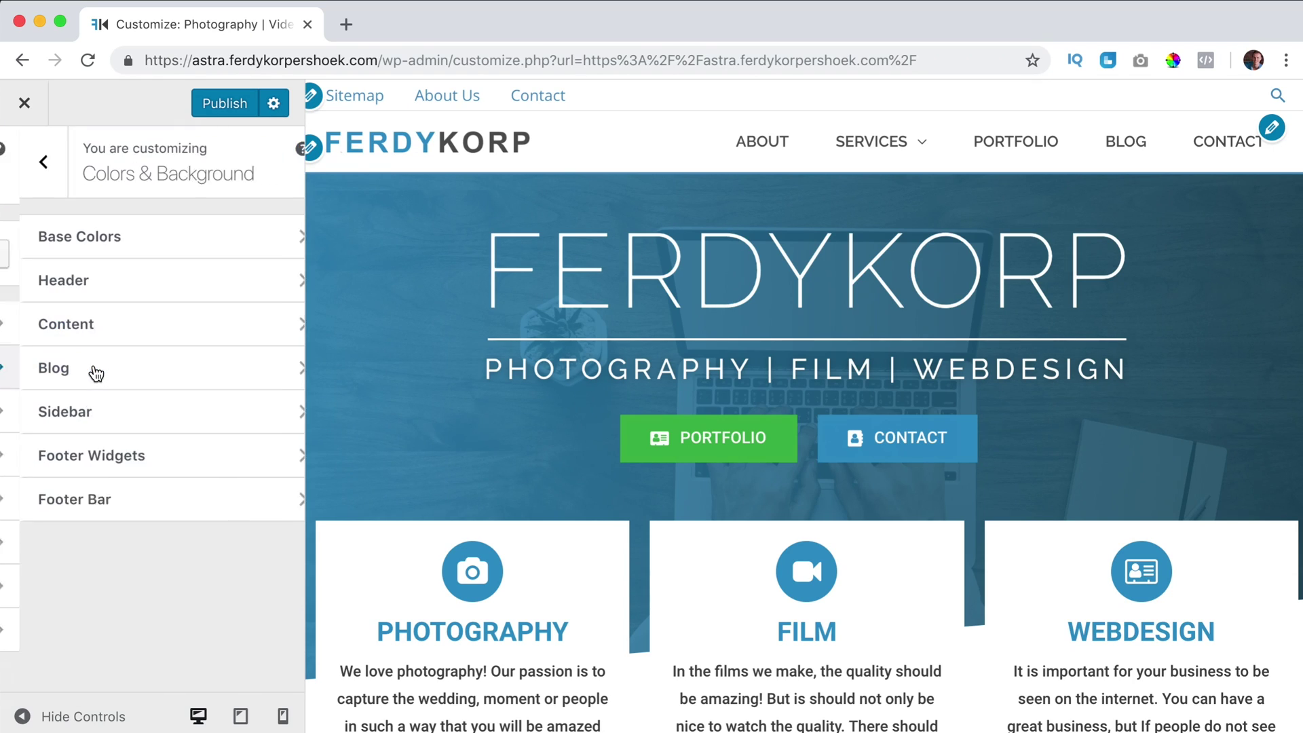
pyautogui.click(104, 283)
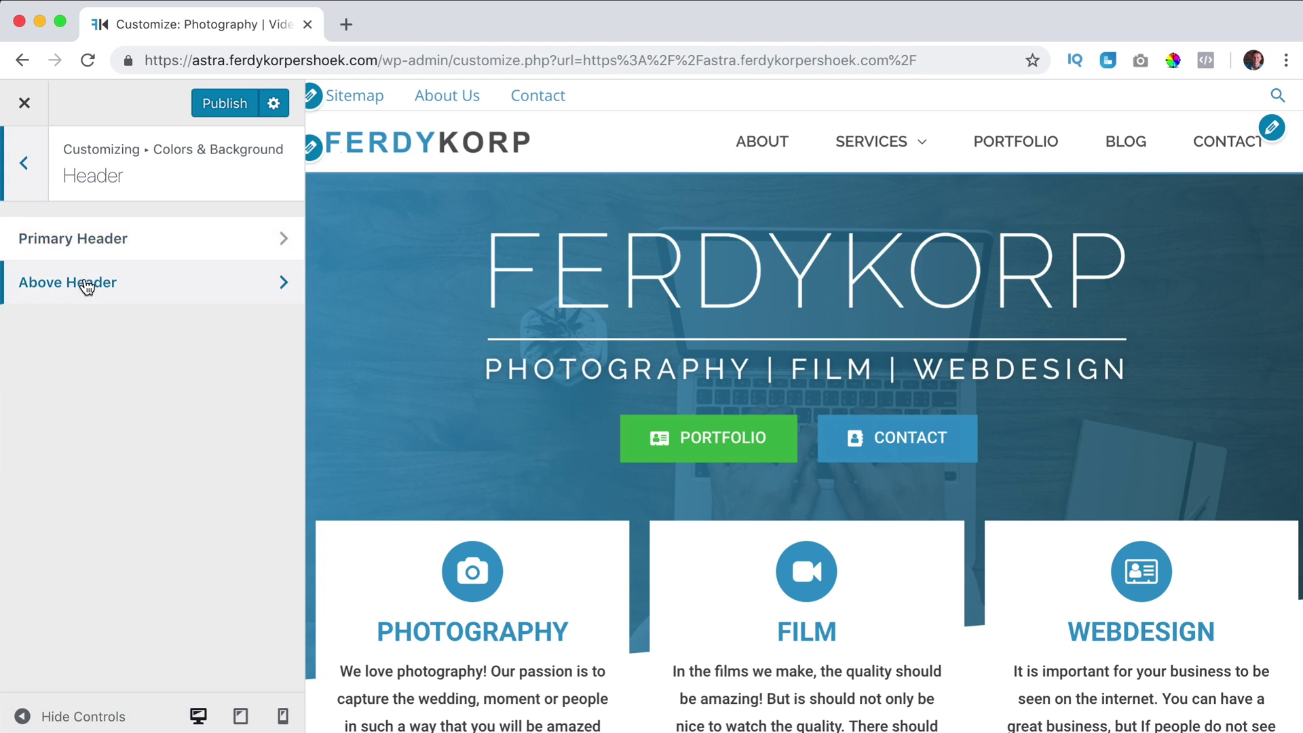
pyautogui.click(86, 285)
pyautogui.click(28, 294)
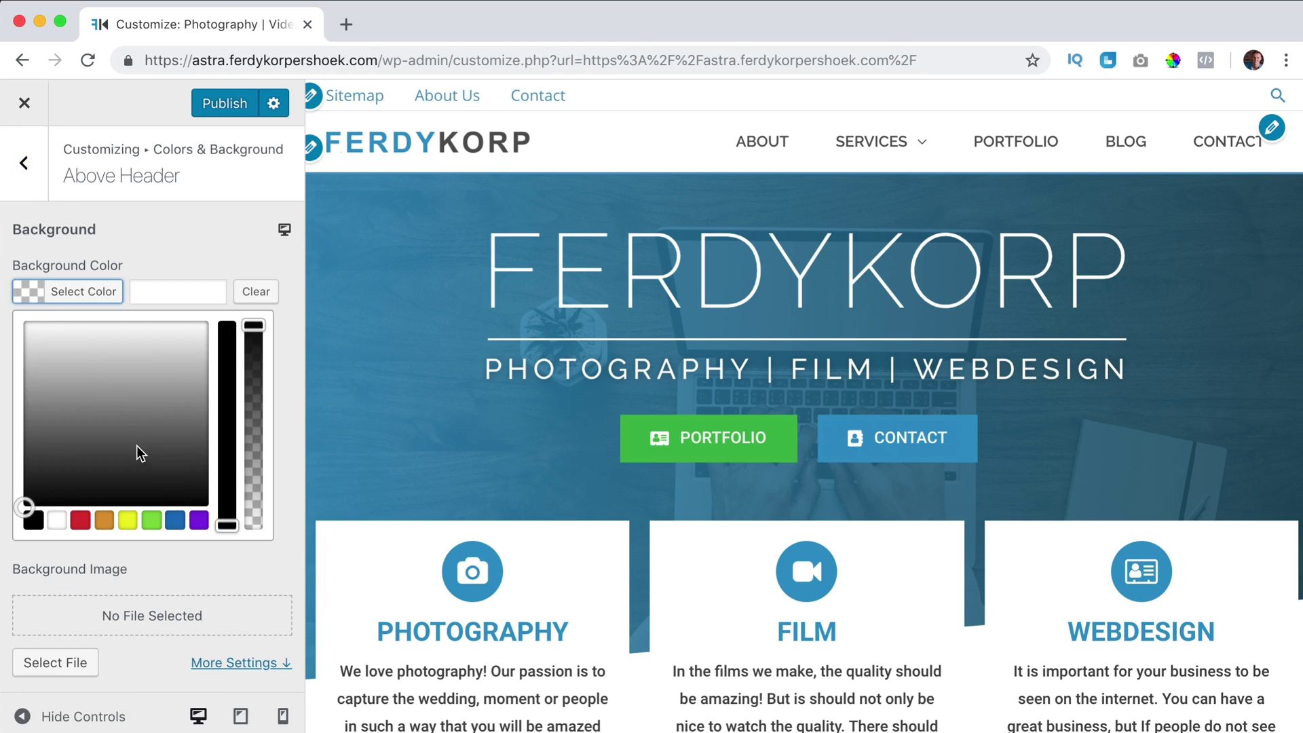
pyautogui.moveTo(38, 463); pyautogui.dragTo(39, 408)
pyautogui.click(30, 303)
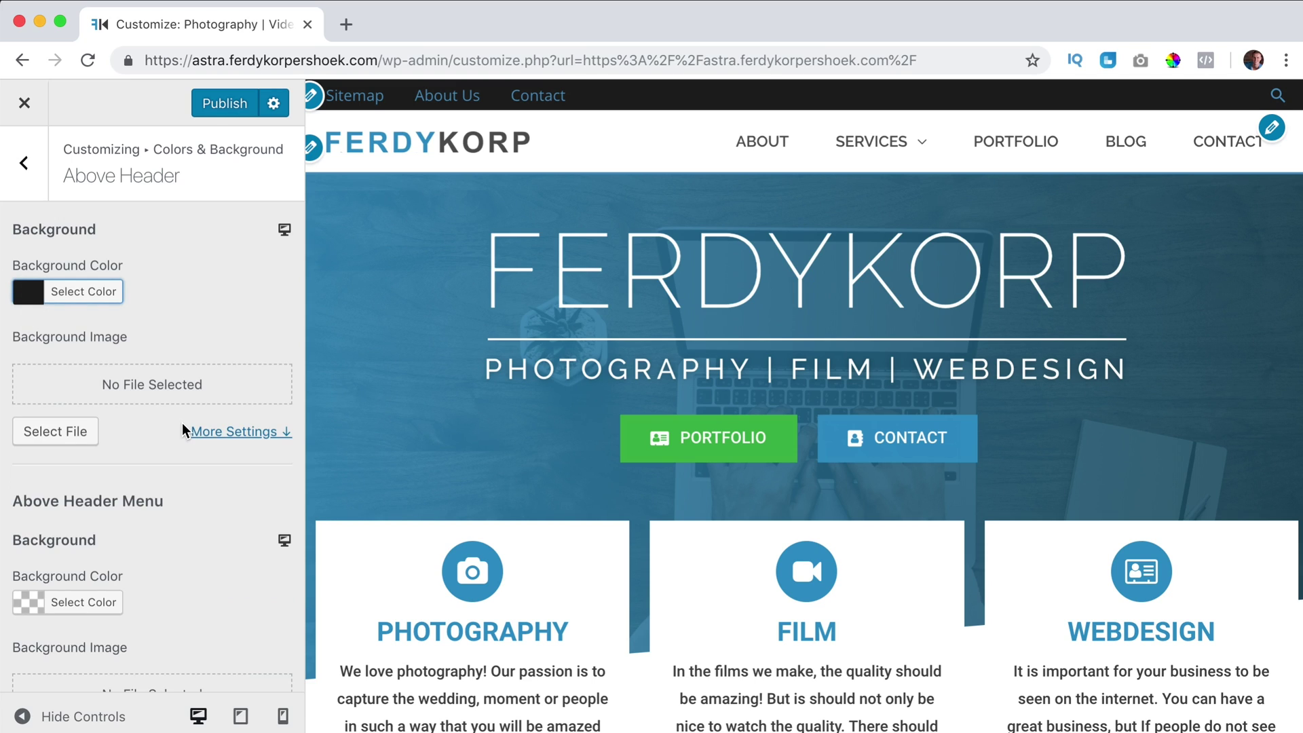
# Step: Set the Above Header Menu's Link / Text Color to white (#ffffff)
pyautogui.scroll(-5, 182, 422)
pyautogui.scroll(-2, 103, 394)
pyautogui.click(68, 331)
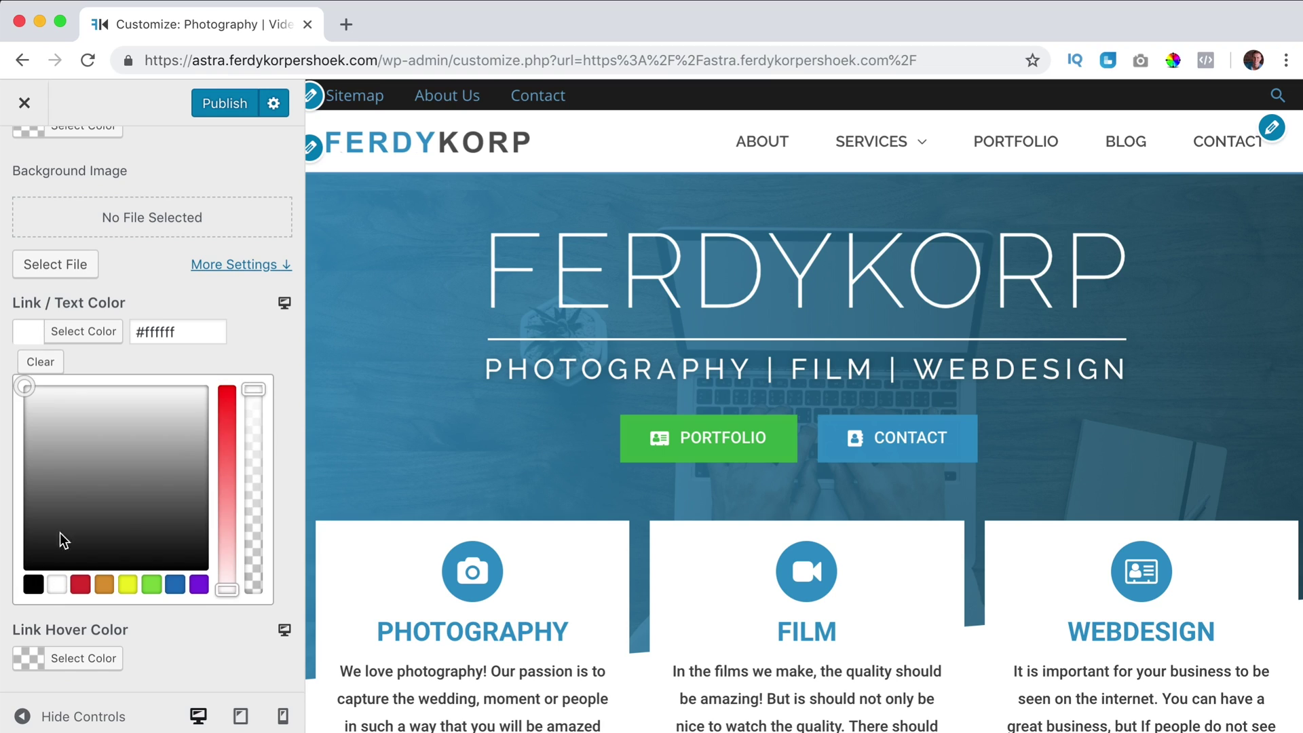
pyautogui.click(64, 336)
# Step: Set the Above Header Menu's Link Hover Color to gray (#a5a5a5)
pyautogui.scroll(-2, 60, 343)
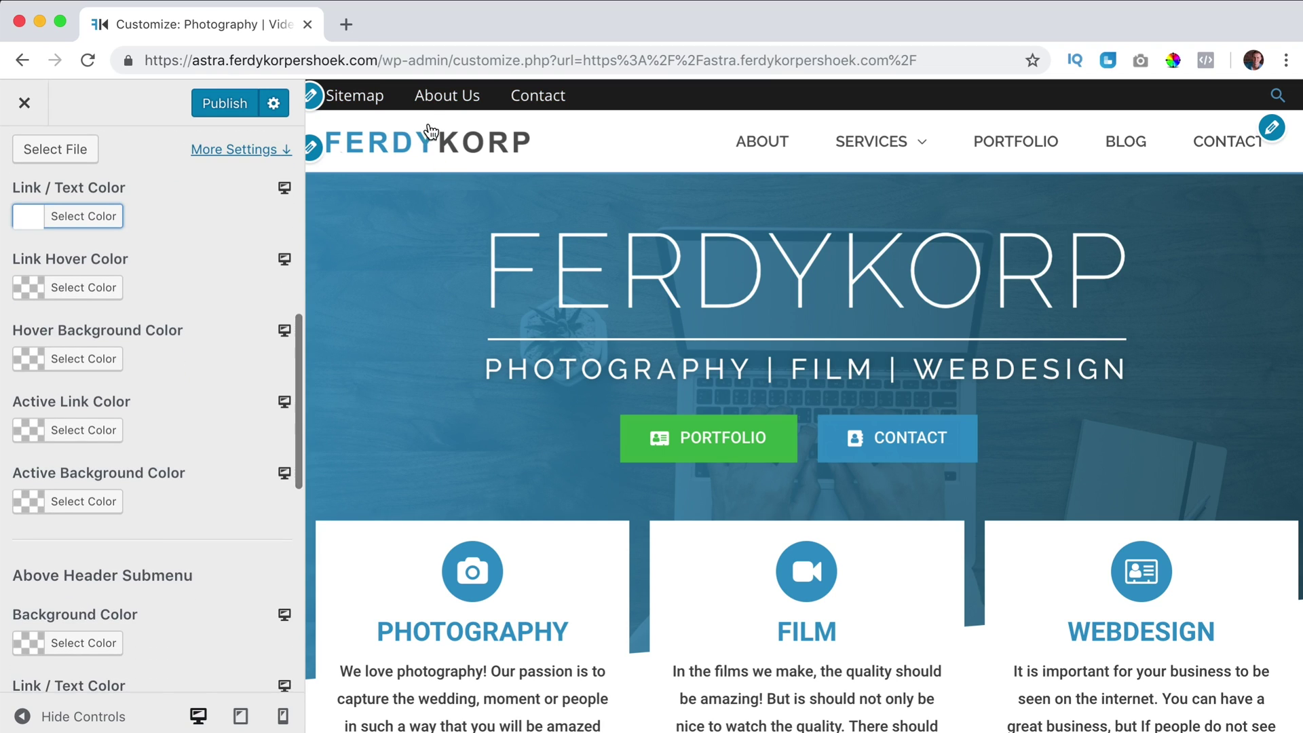
pyautogui.click(75, 287)
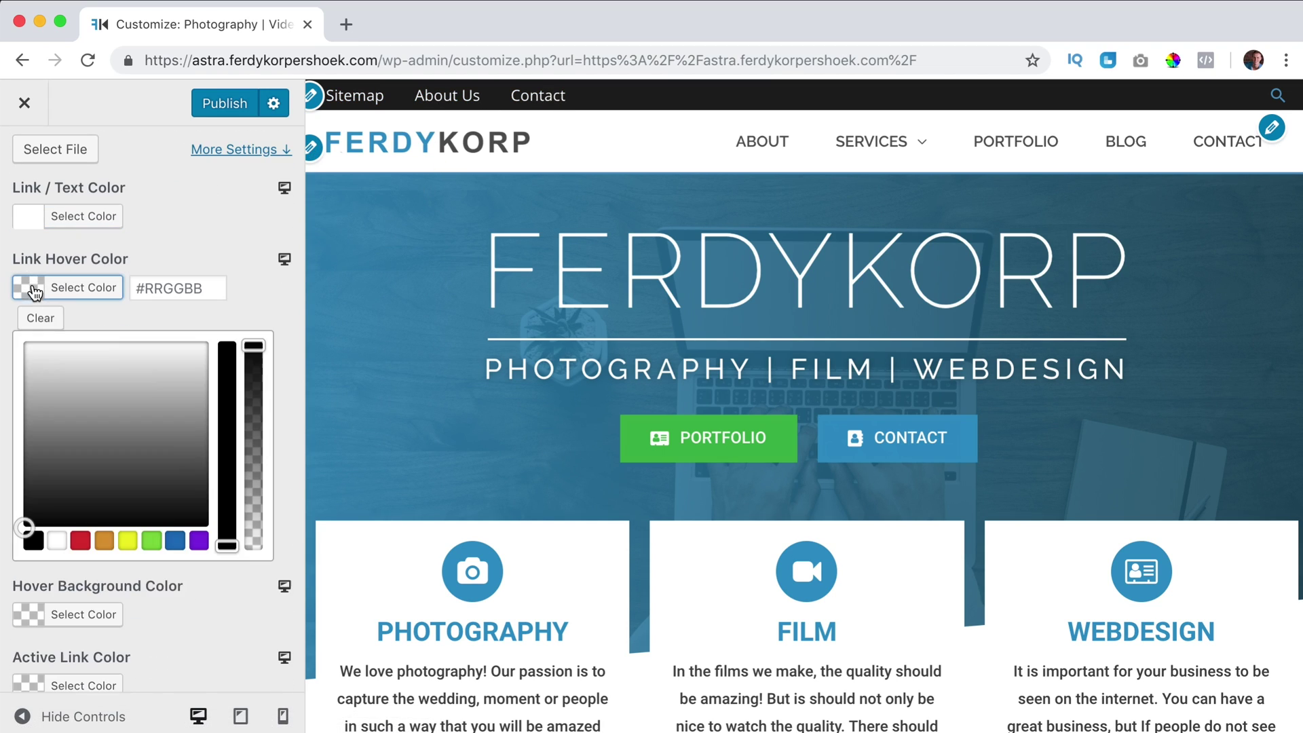
pyautogui.scroll(-1, 128, 404)
pyautogui.click(87, 495)
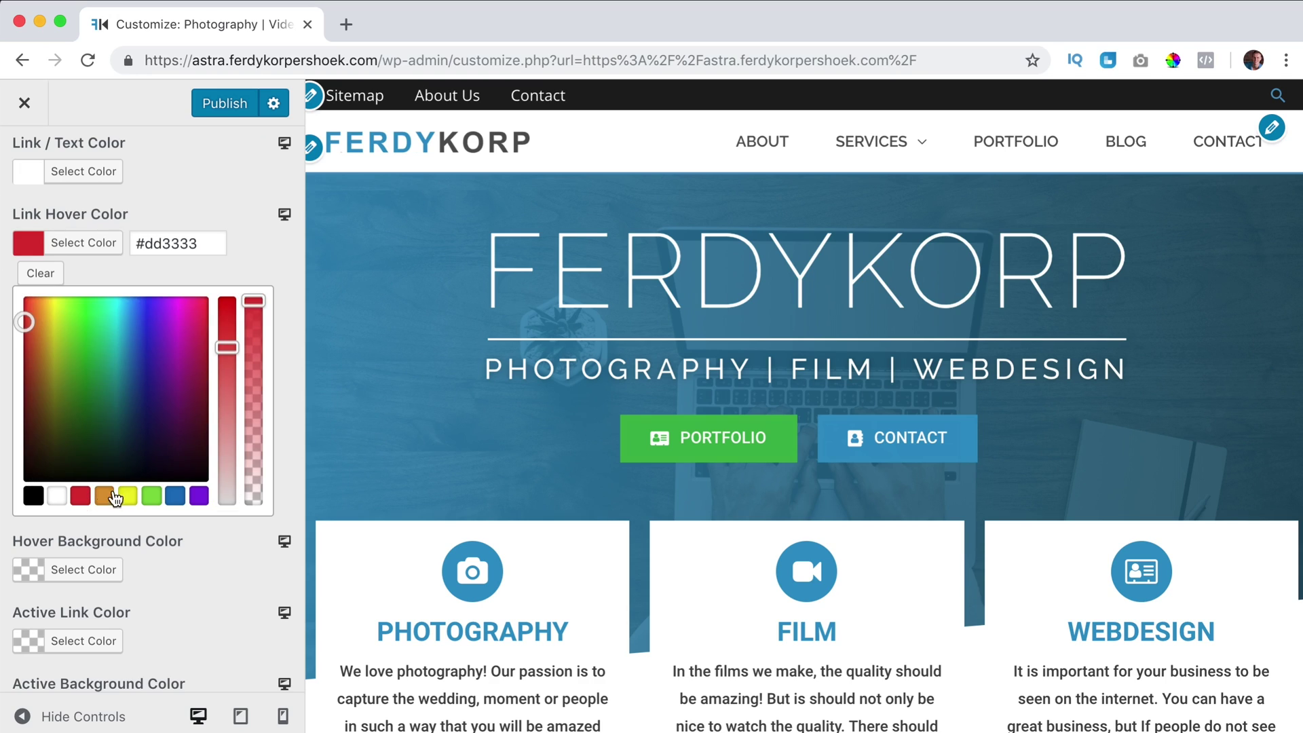
pyautogui.click(176, 496)
pyautogui.moveTo(89, 354); pyautogui.dragTo(25, 362)
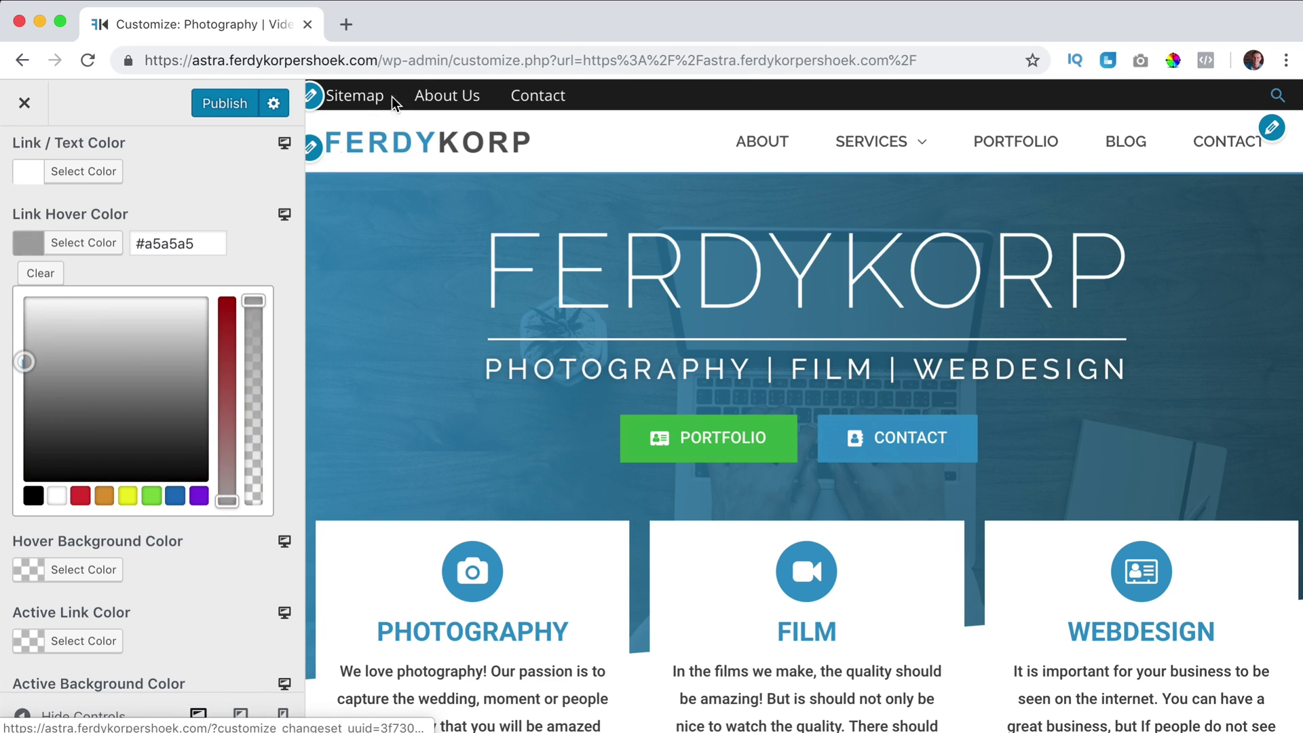
pyautogui.click(87, 239)
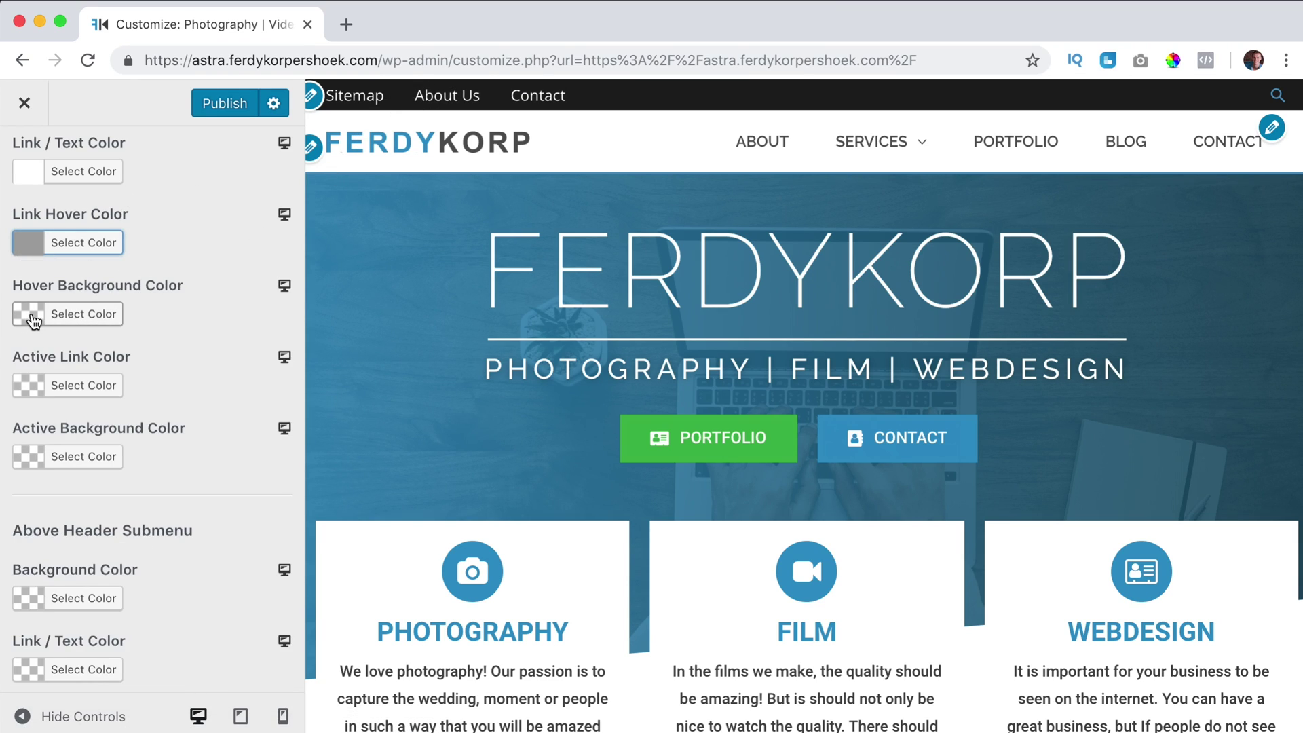
# Step: Change Section 2 of the Above Header layout to Text / HTML
pyautogui.scroll(-5, 33, 319)
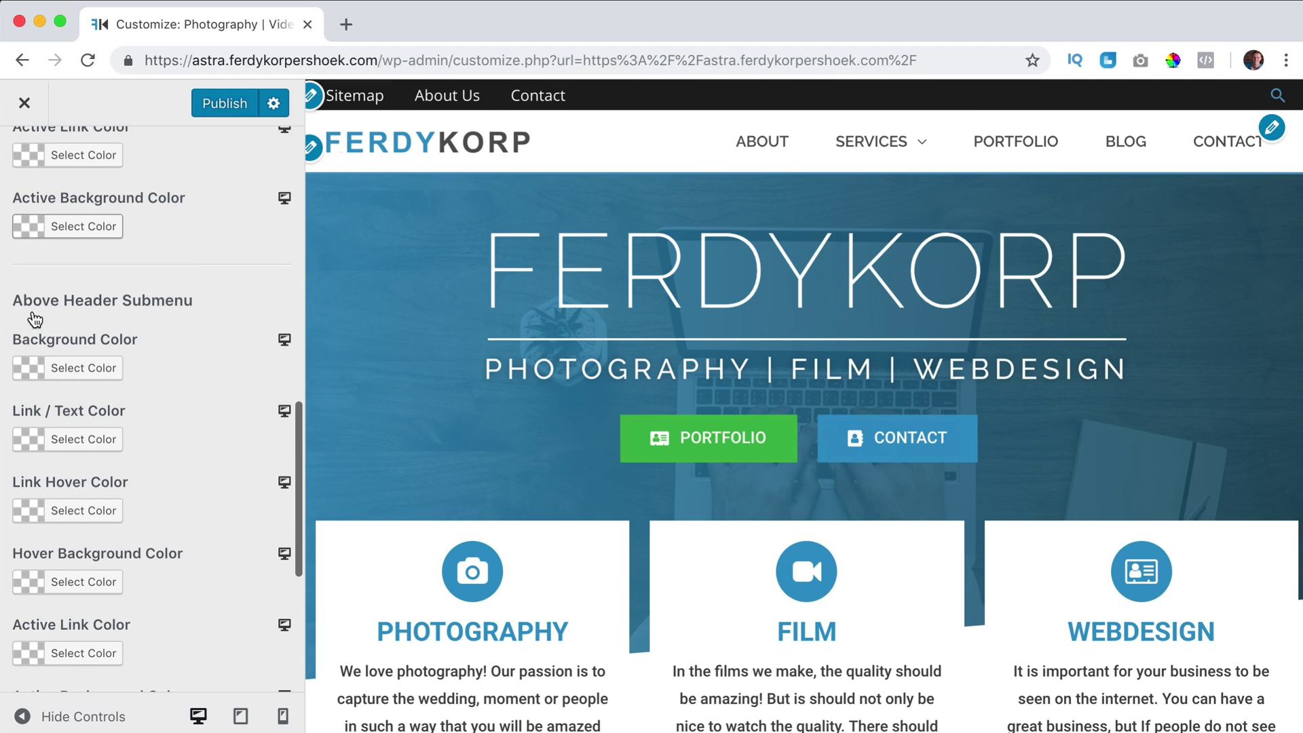
pyautogui.scroll(10, 155, 260)
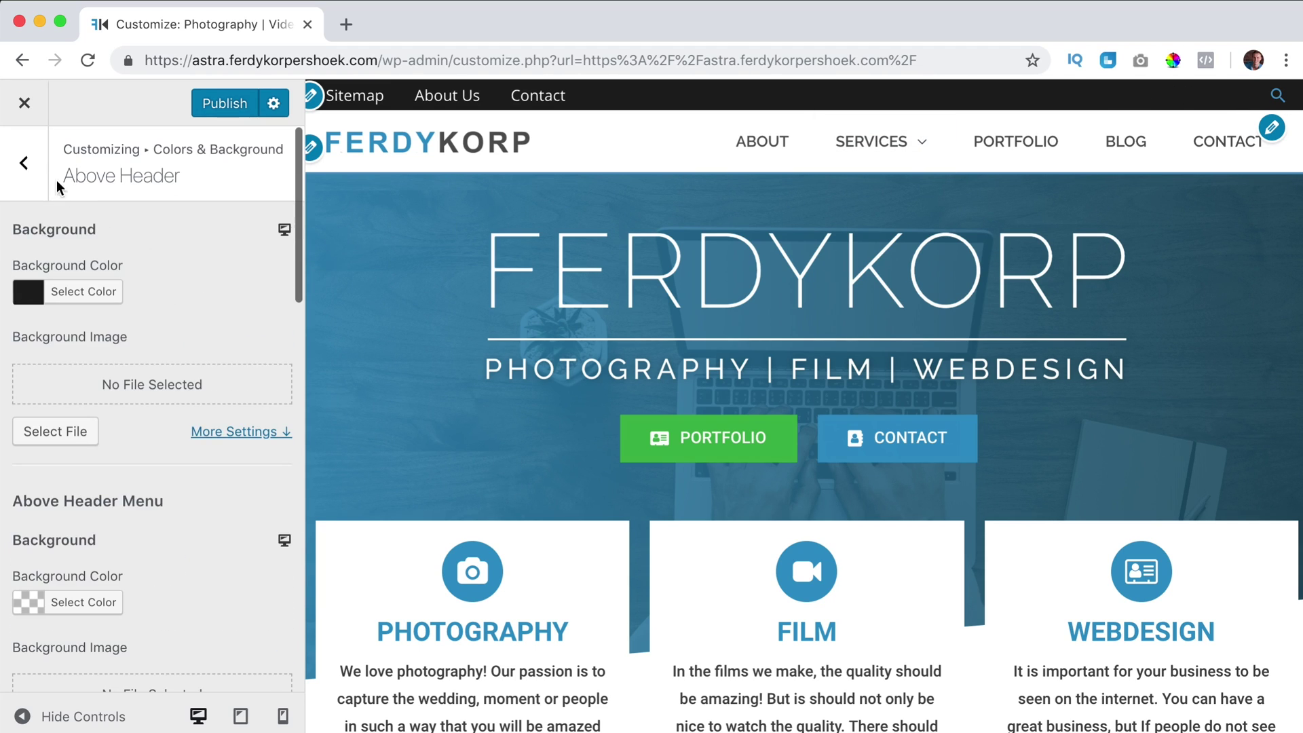
pyautogui.click(33, 186)
pyautogui.click(31, 177)
pyautogui.click(29, 178)
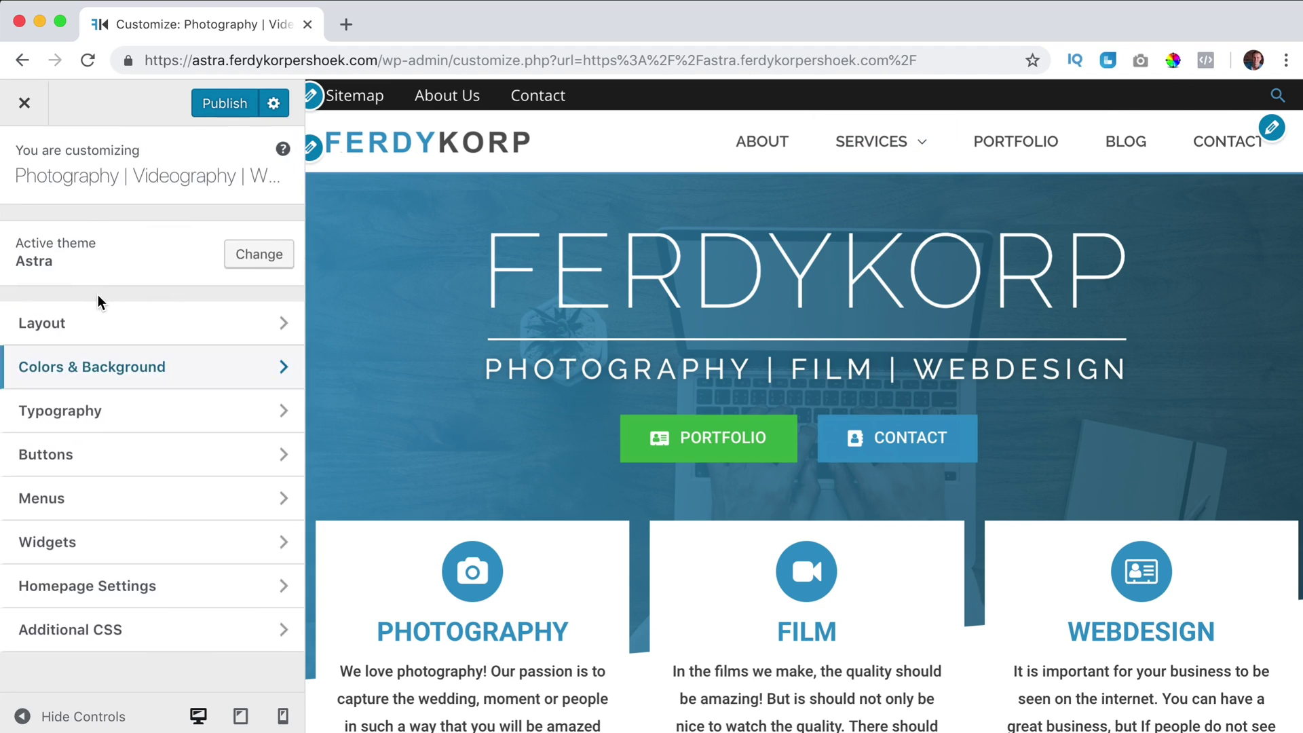
pyautogui.click(103, 324)
pyautogui.click(96, 288)
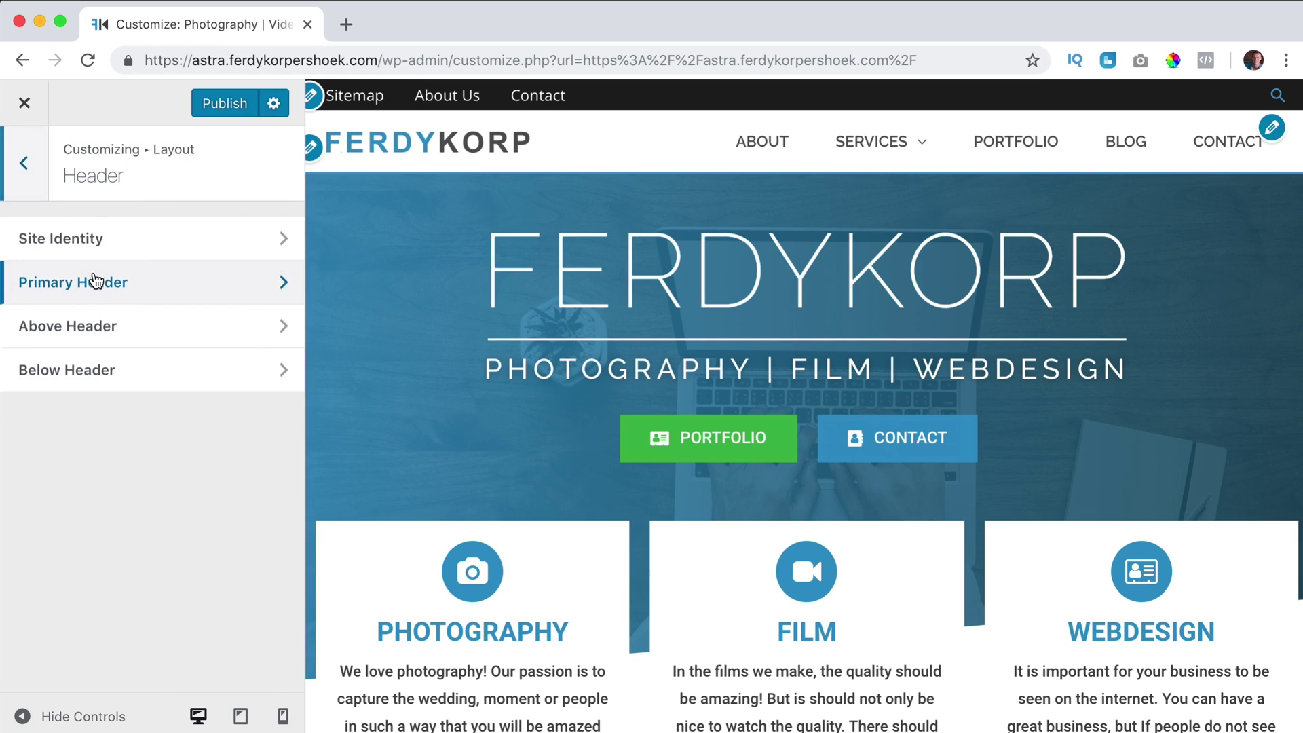
pyautogui.click(99, 323)
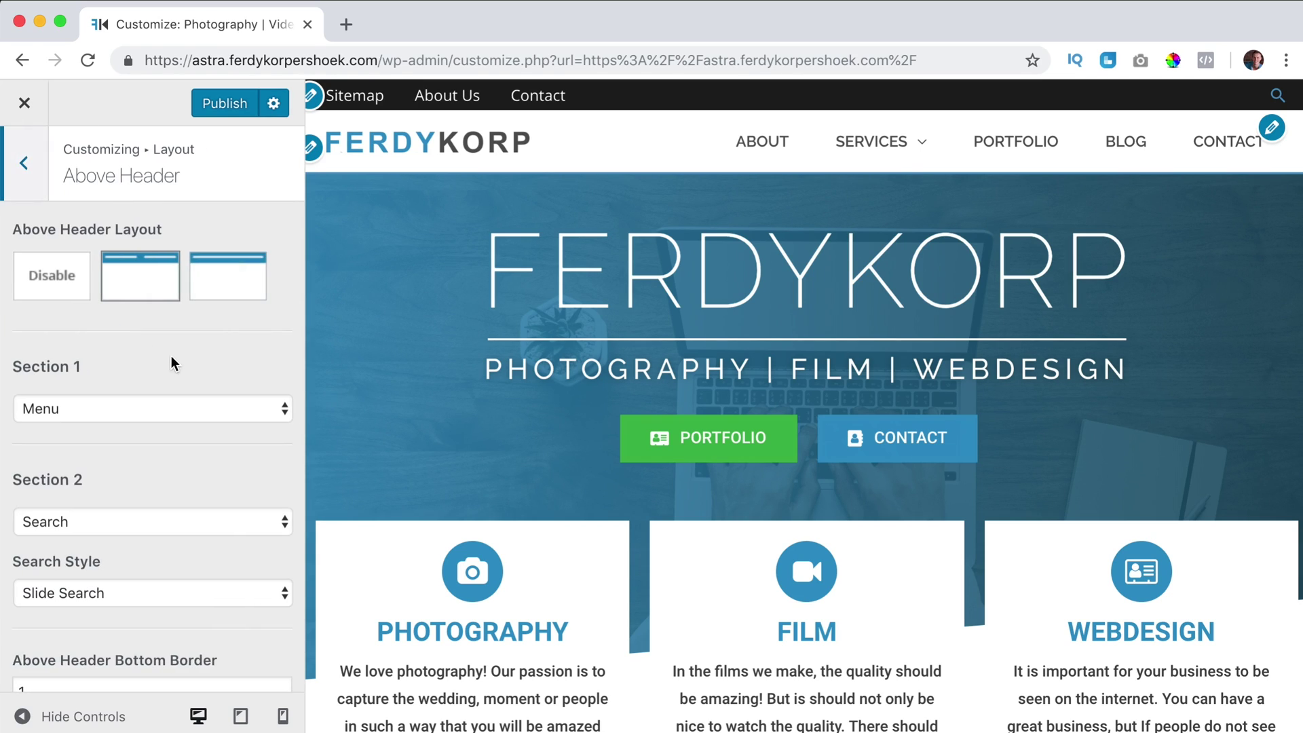
pyautogui.scroll(-5, 174, 361)
pyautogui.click(88, 285)
pyautogui.click(83, 307)
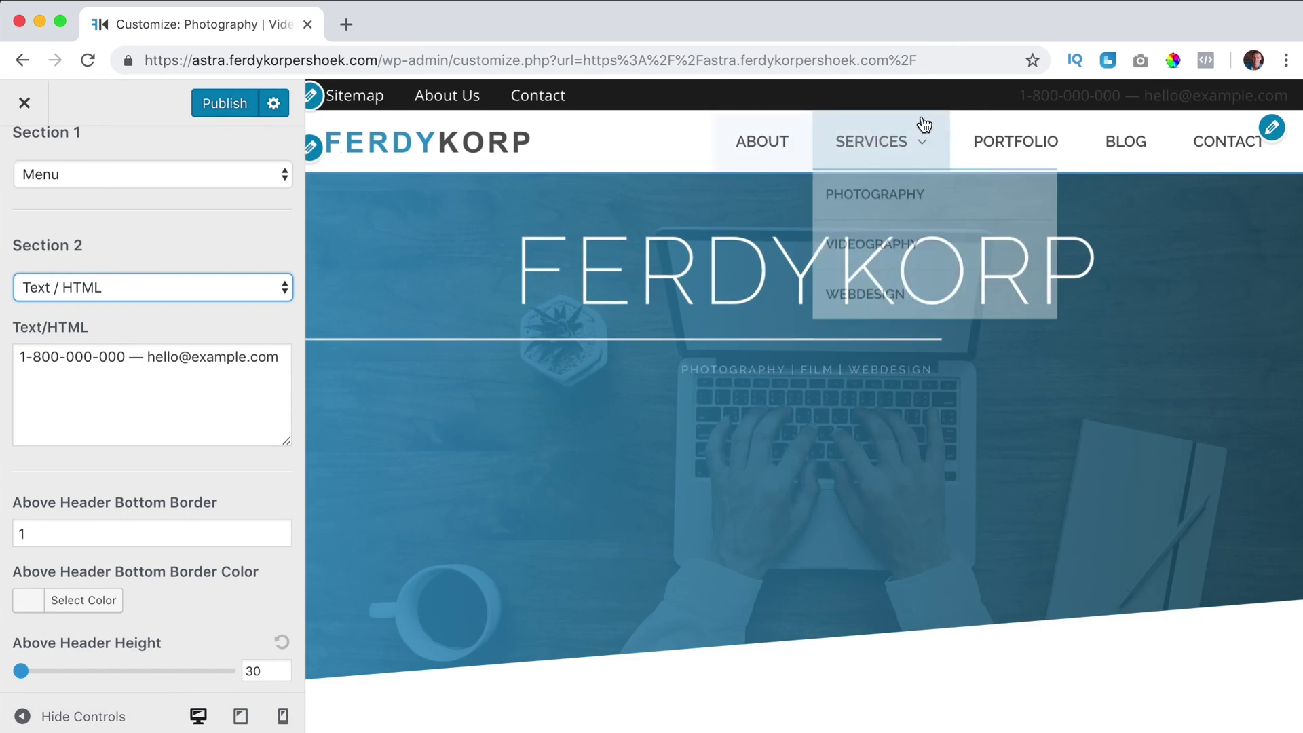
# Step: Set the Text Color of the Above Header's Content Section to white (#ffffff) in the Colors & Background settings
pyautogui.scroll(5, 265, 242)
pyautogui.click(33, 182)
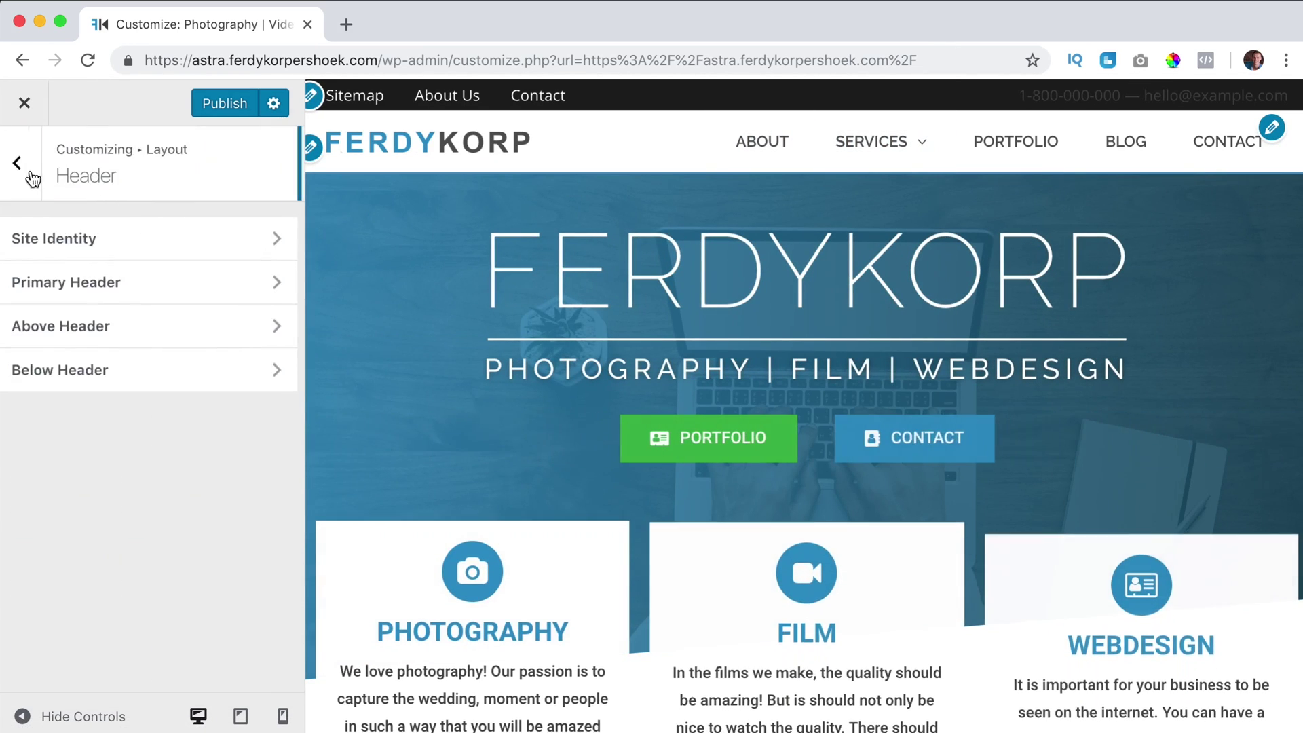
pyautogui.click(30, 182)
pyautogui.click(27, 172)
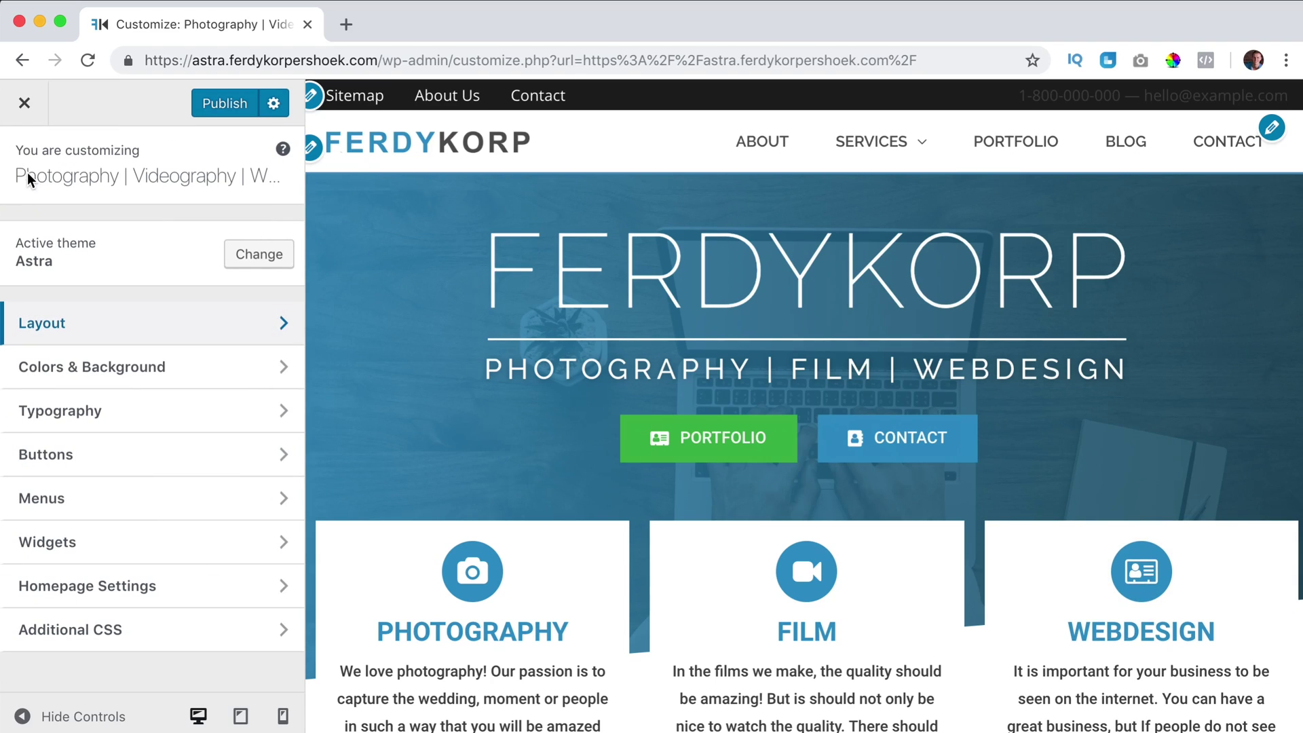
pyautogui.click(97, 375)
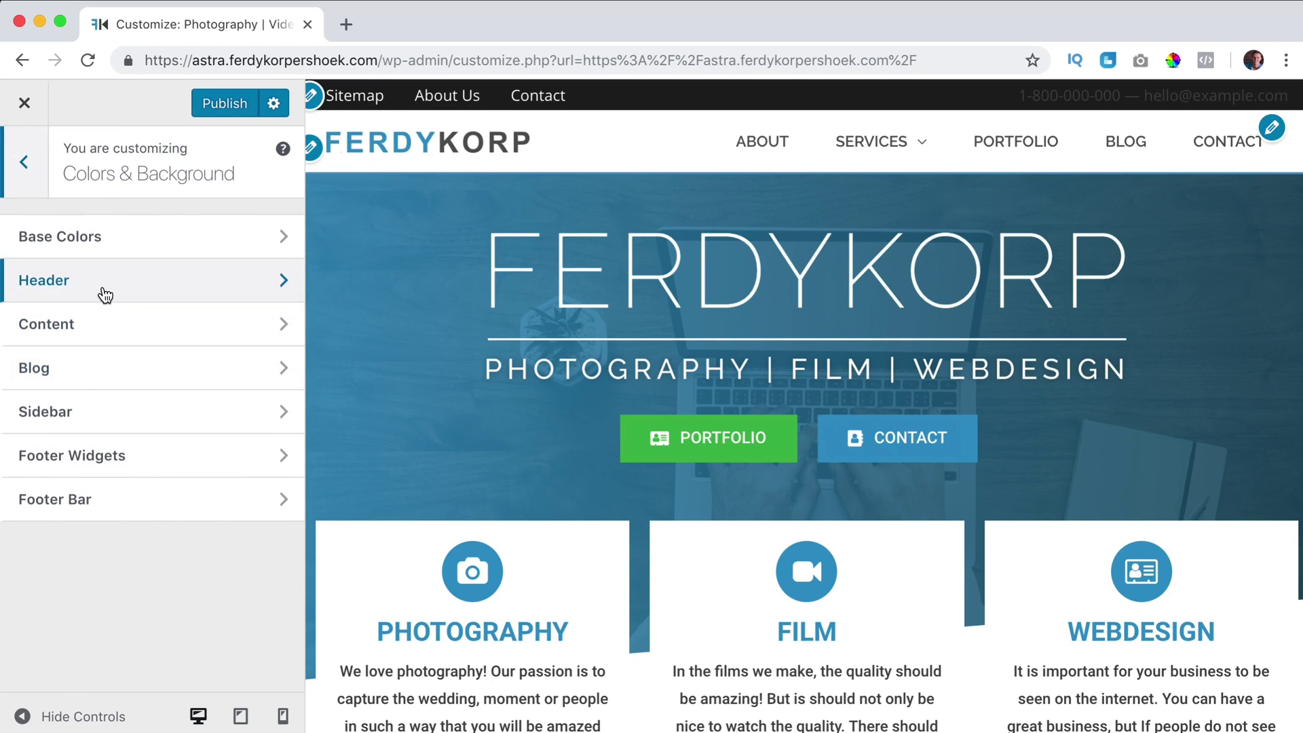
pyautogui.click(102, 289)
pyautogui.click(100, 293)
pyautogui.scroll(-15, 155, 364)
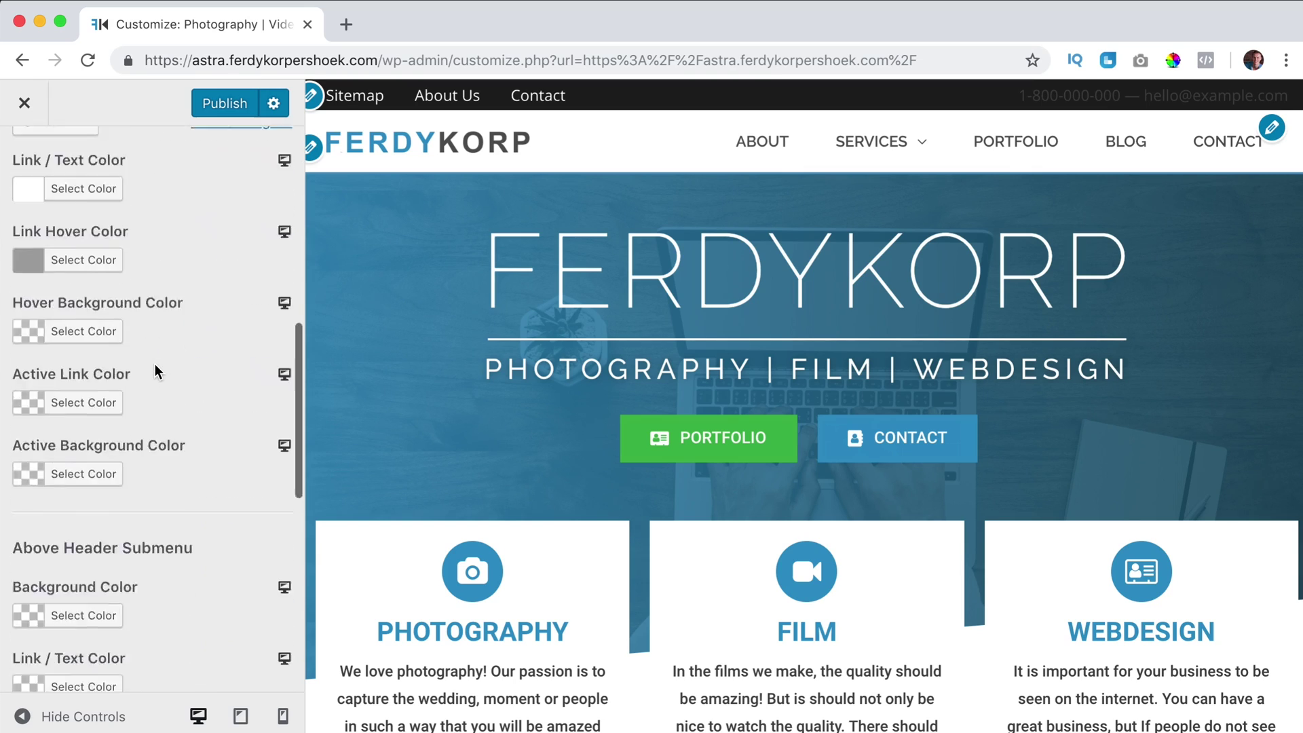
pyautogui.scroll(-3, 155, 364)
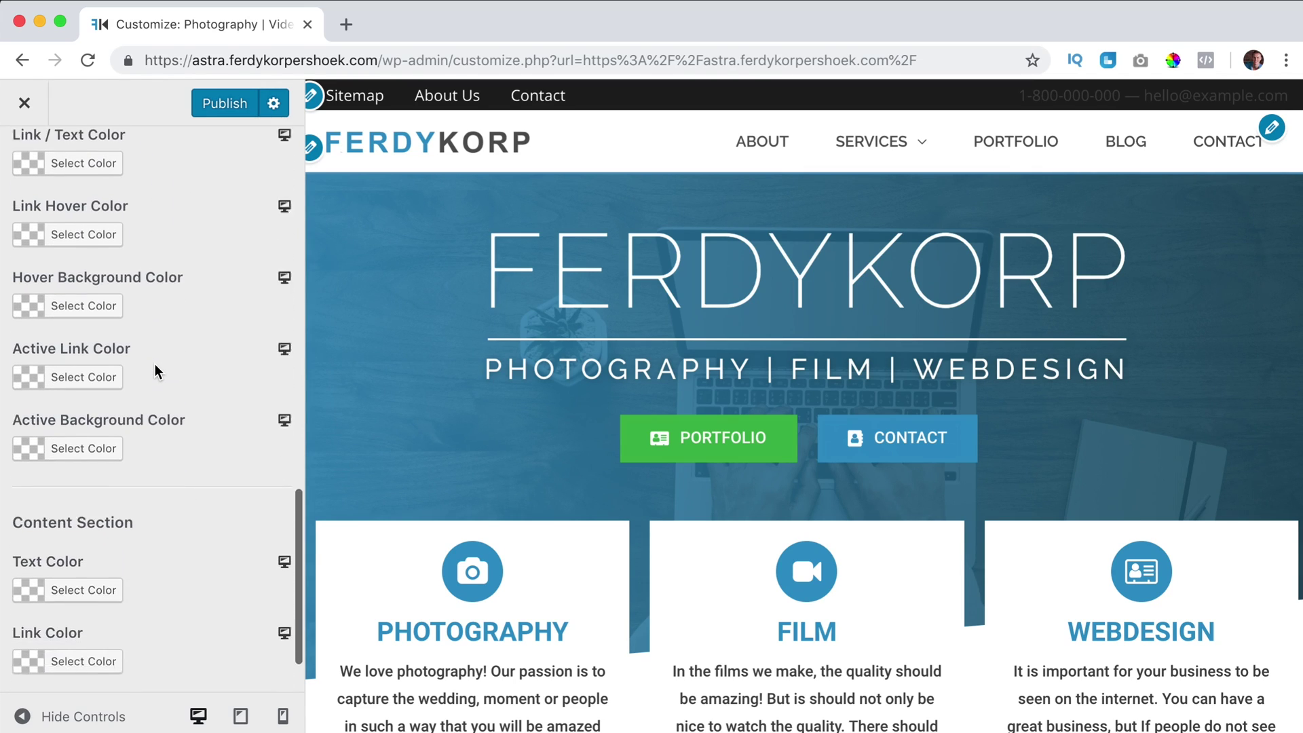
pyautogui.click(27, 507)
pyautogui.scroll(-3, 144, 432)
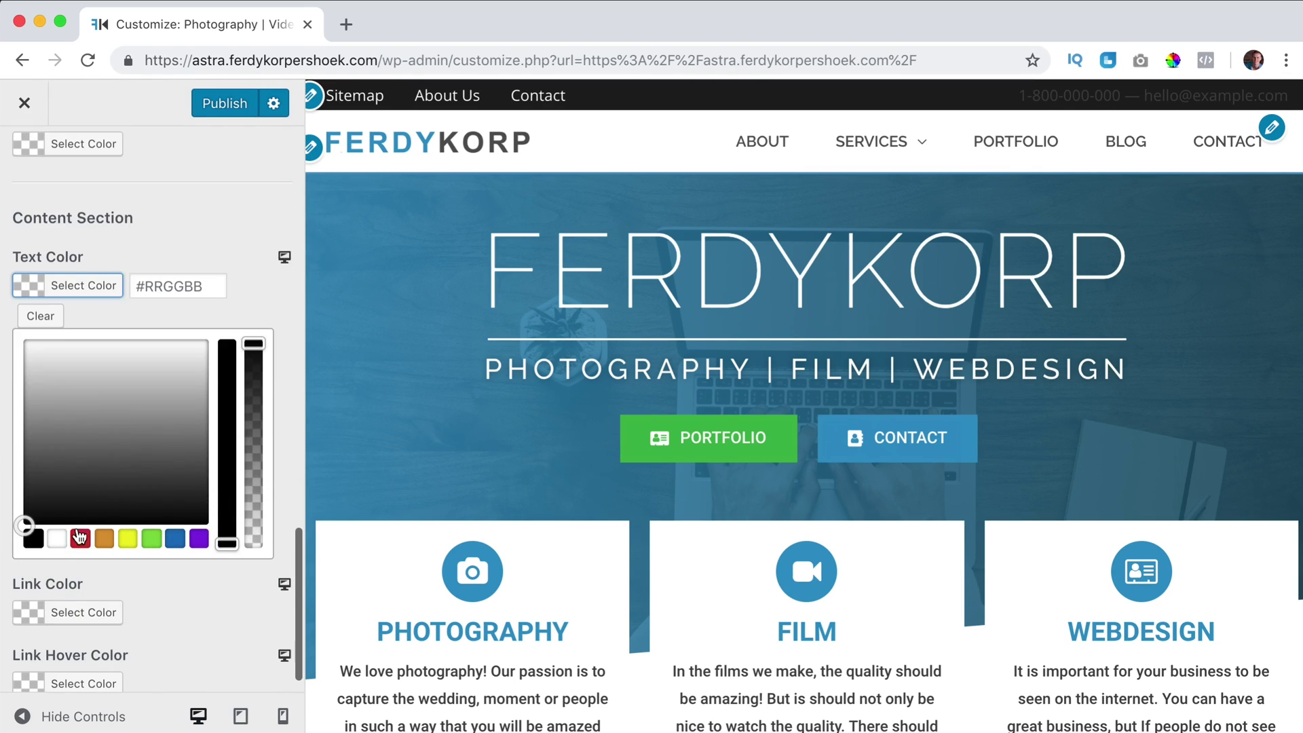
pyautogui.click(58, 539)
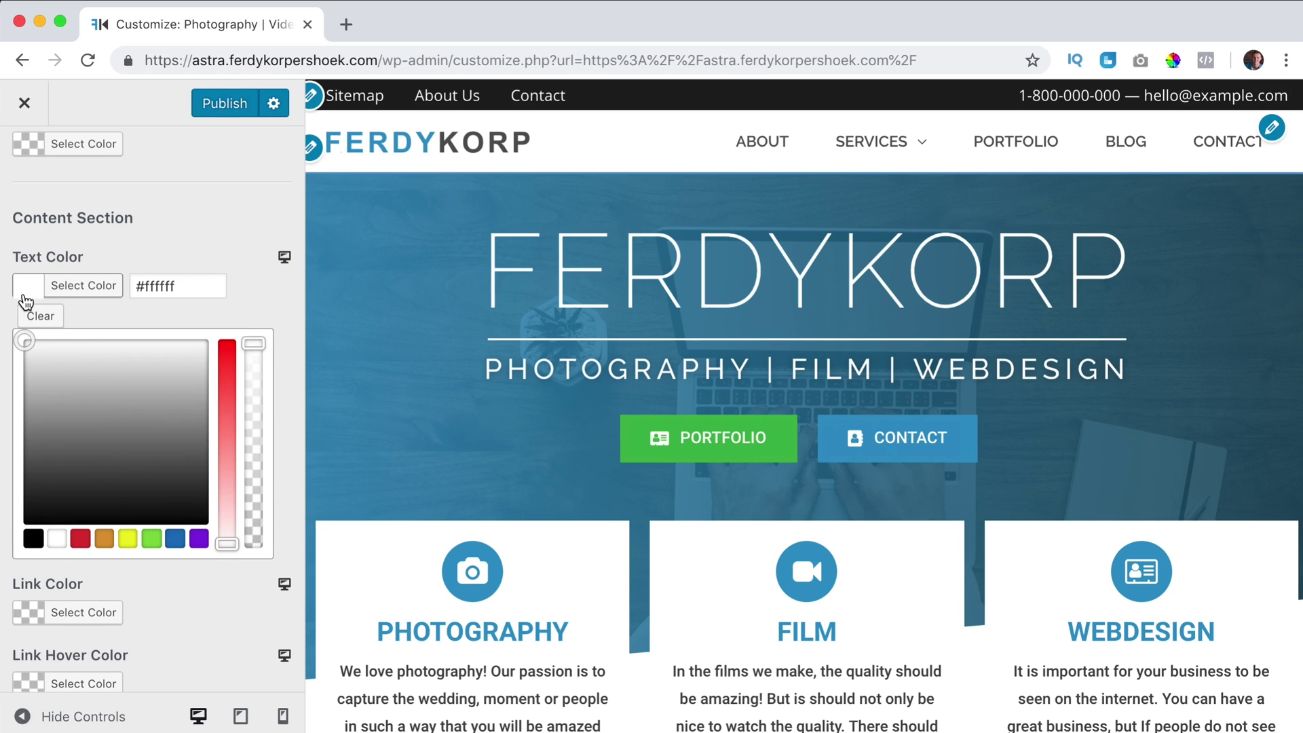
pyautogui.click(25, 293)
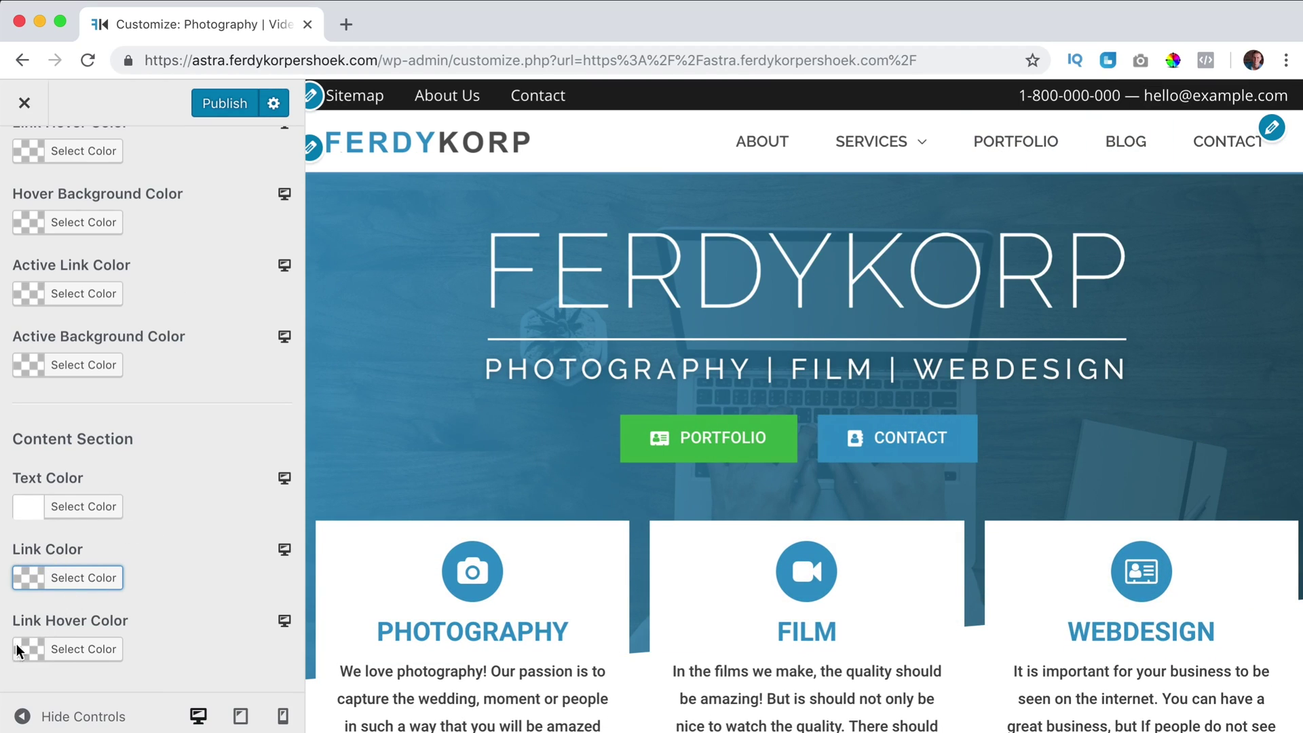
# Step: Leave the Colors & Background settings and open the Typography settings for the Above Header
pyautogui.scroll(10, 172, 467)
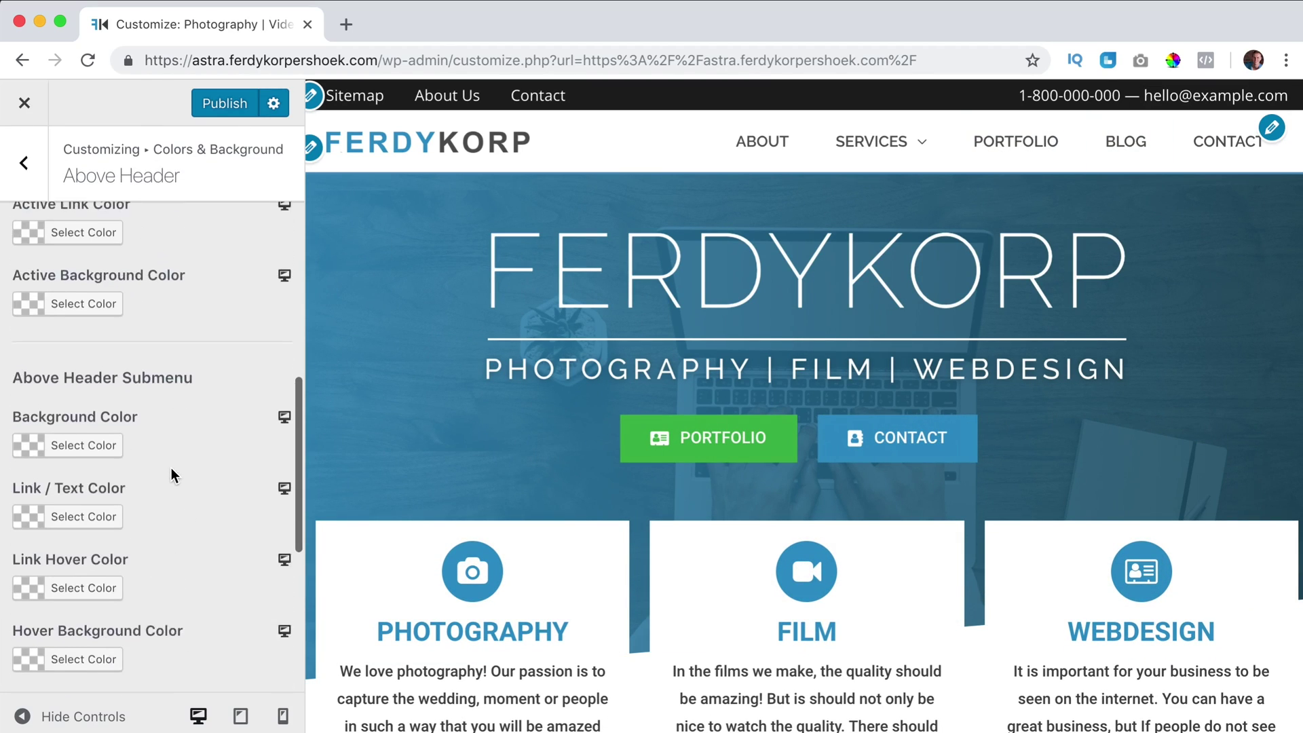
pyautogui.click(30, 187)
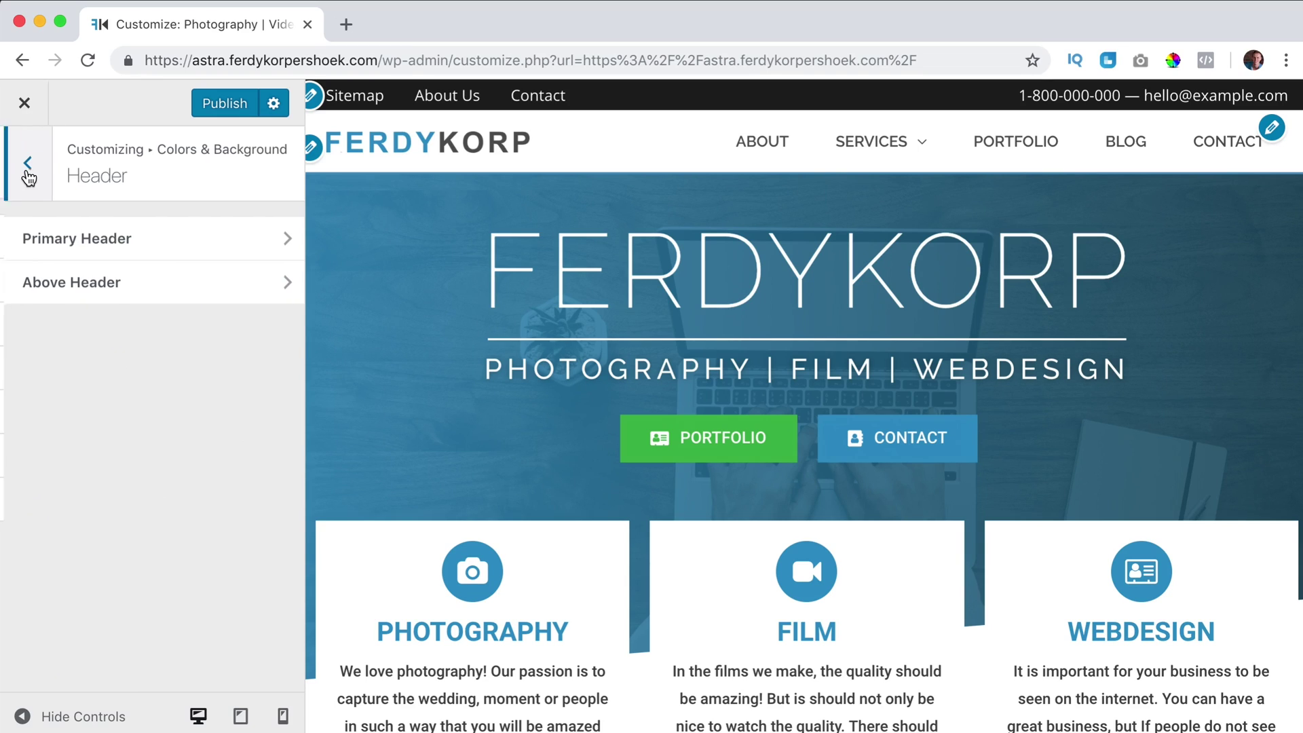
pyautogui.click(26, 167)
pyautogui.click(26, 166)
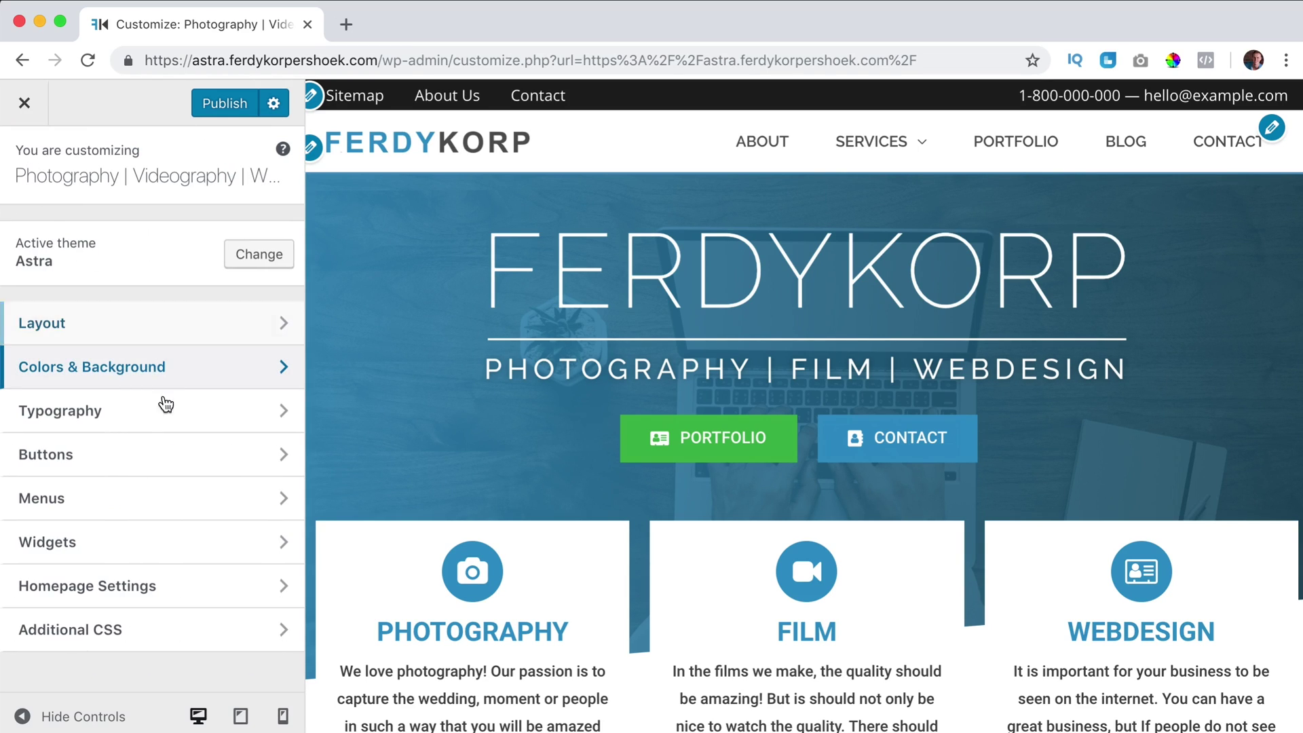
pyautogui.click(131, 424)
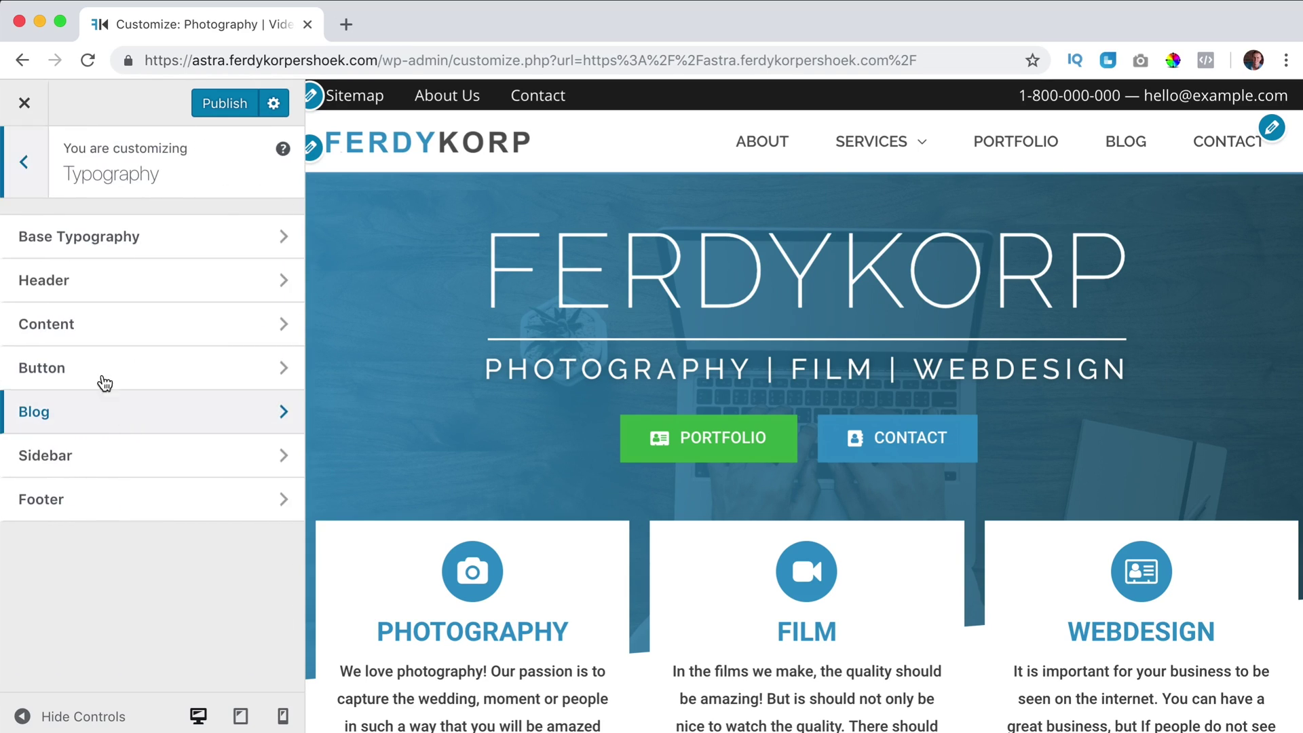
pyautogui.click(93, 288)
pyautogui.click(79, 238)
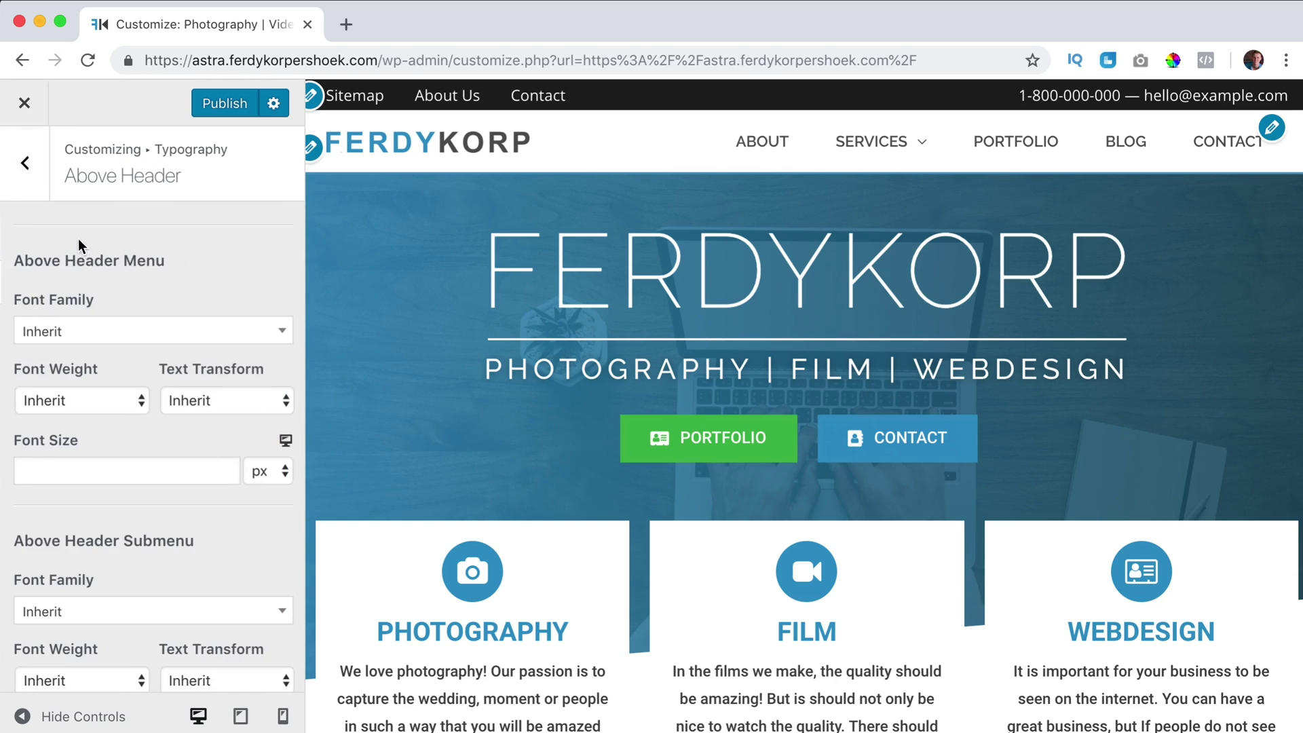
# Step: Set the Above Header Menu's Font Size to 11 px and its Text Transform to Uppercase
pyautogui.click(88, 466)
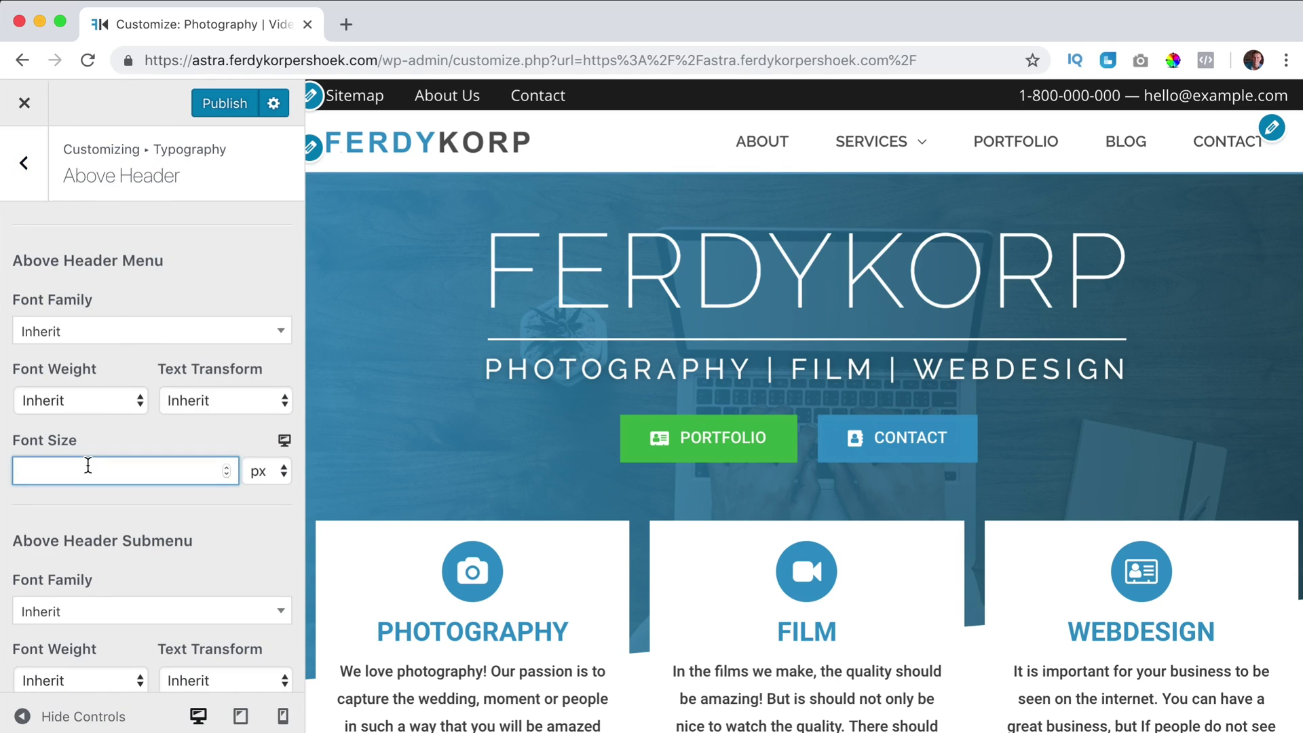
pyautogui.write('12')
pyautogui.press('Down')
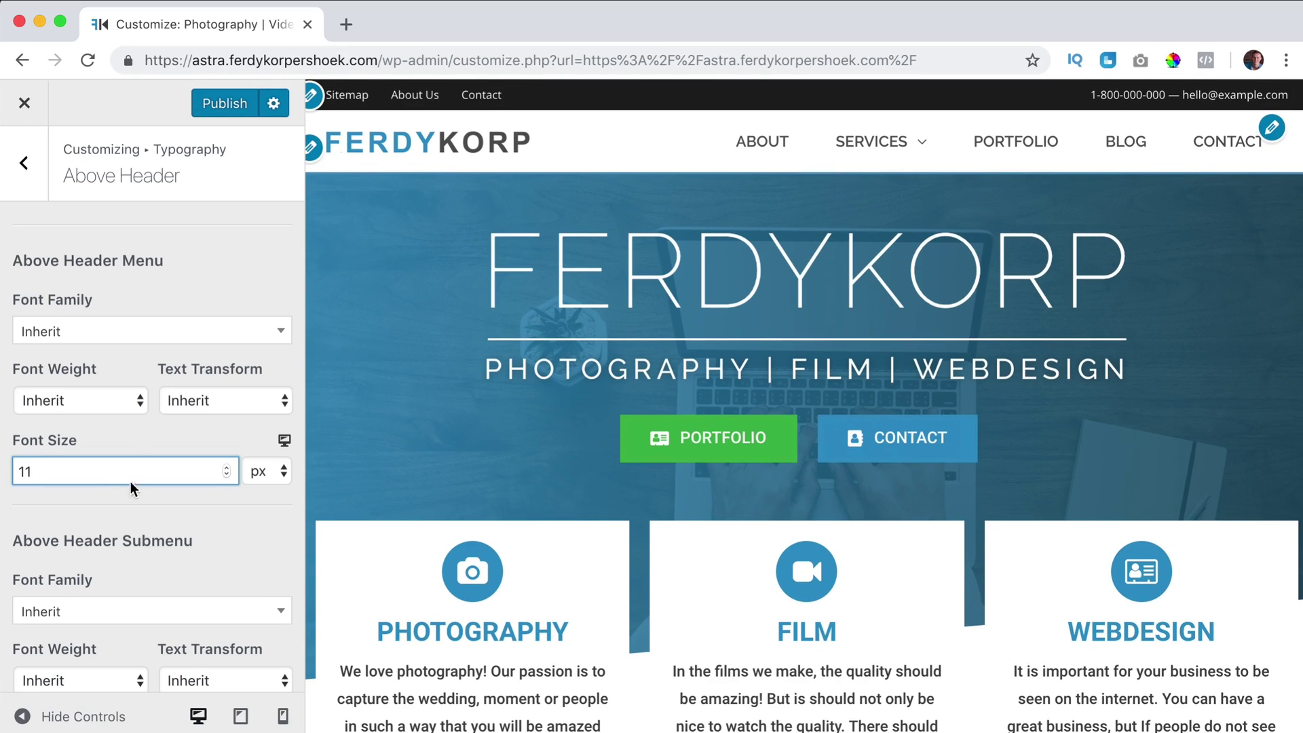
pyautogui.click(206, 402)
pyautogui.click(208, 425)
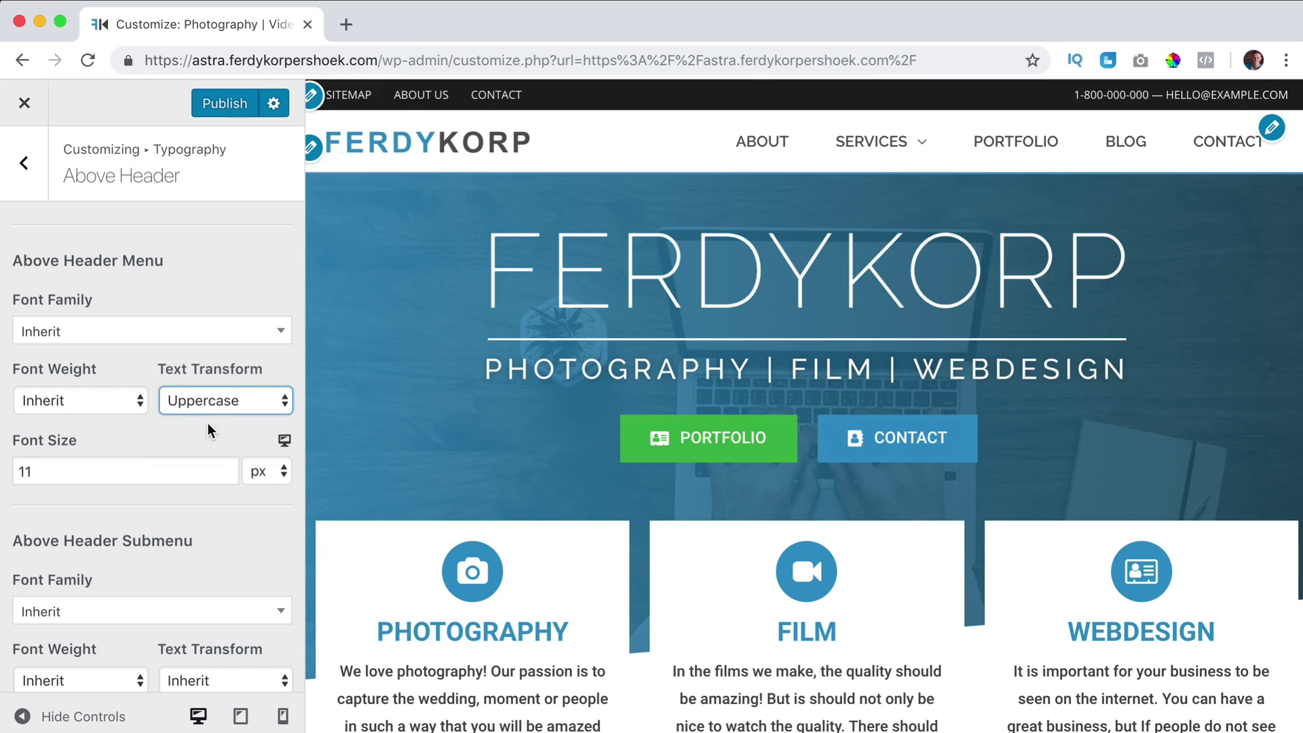
pyautogui.click(148, 552)
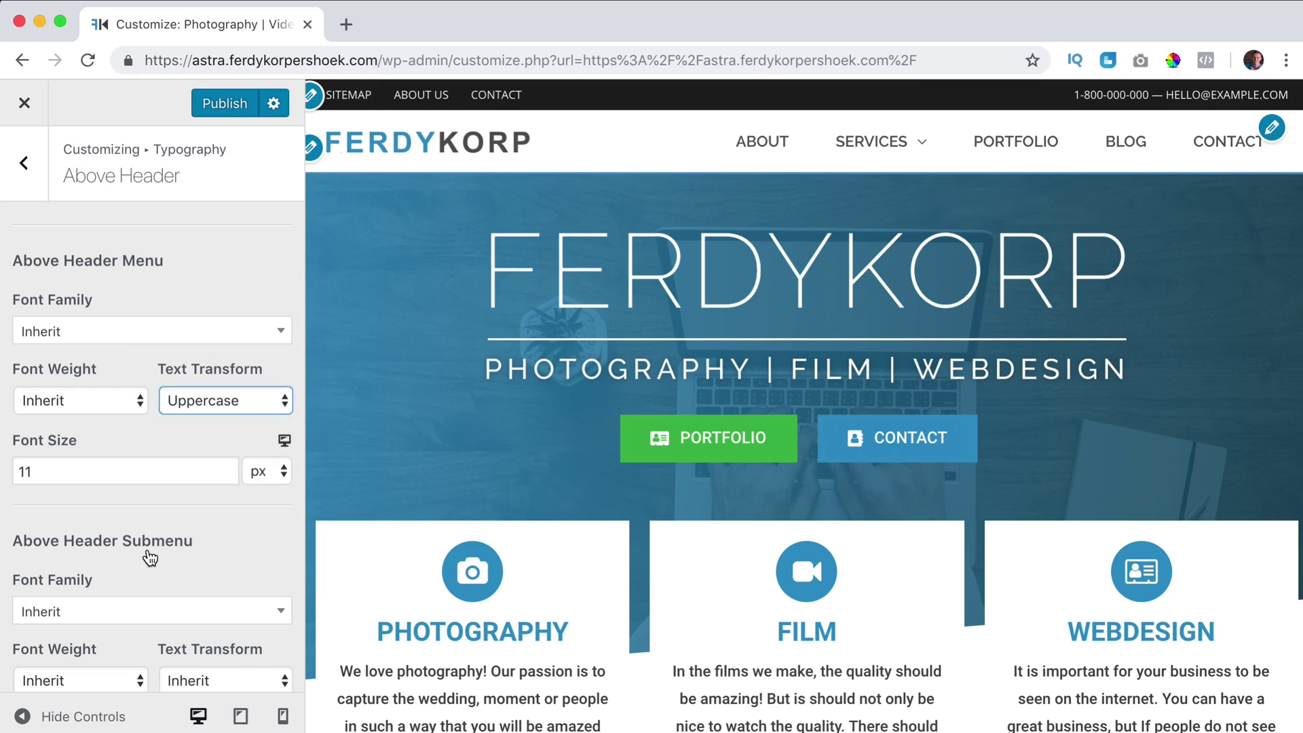
pyautogui.scroll(-3, 170, 555)
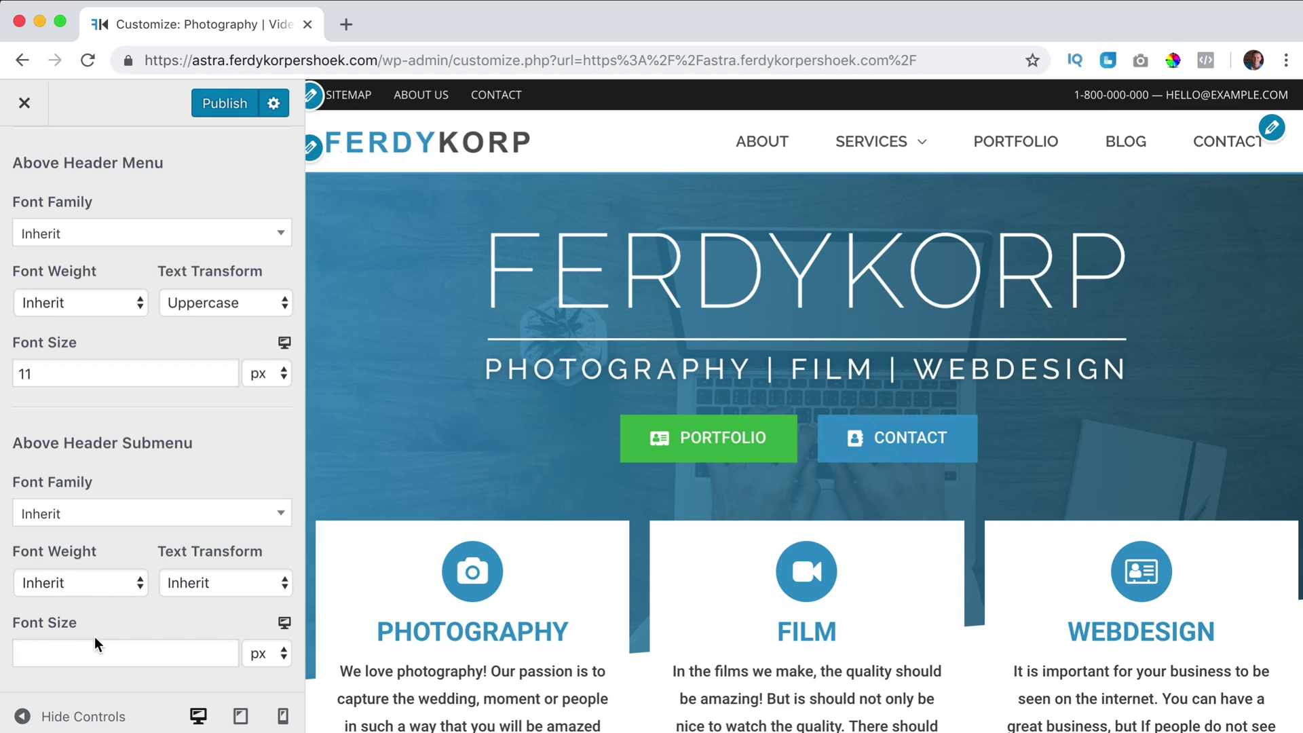
pyautogui.scroll(3, 172, 574)
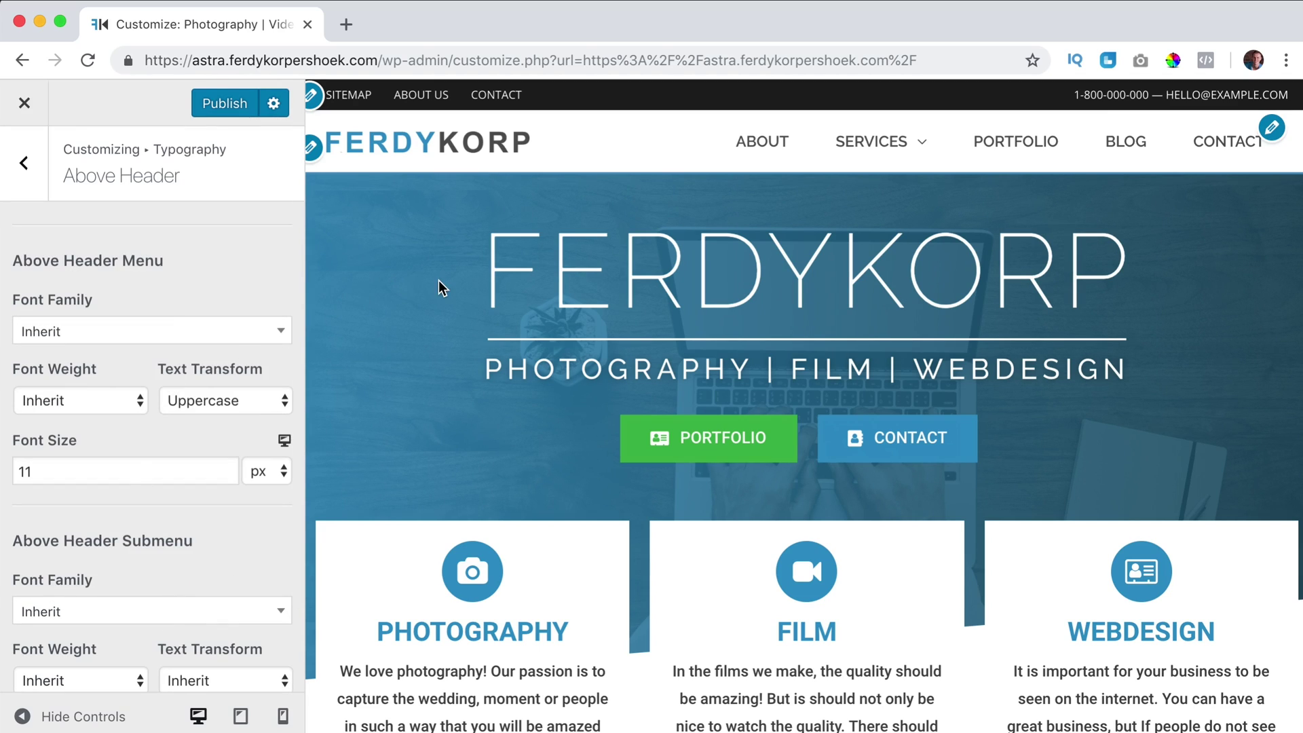
# Step: Publish the Above Header changes and check the header and homepage on the live site
pyautogui.scroll(-10, 578, 256)
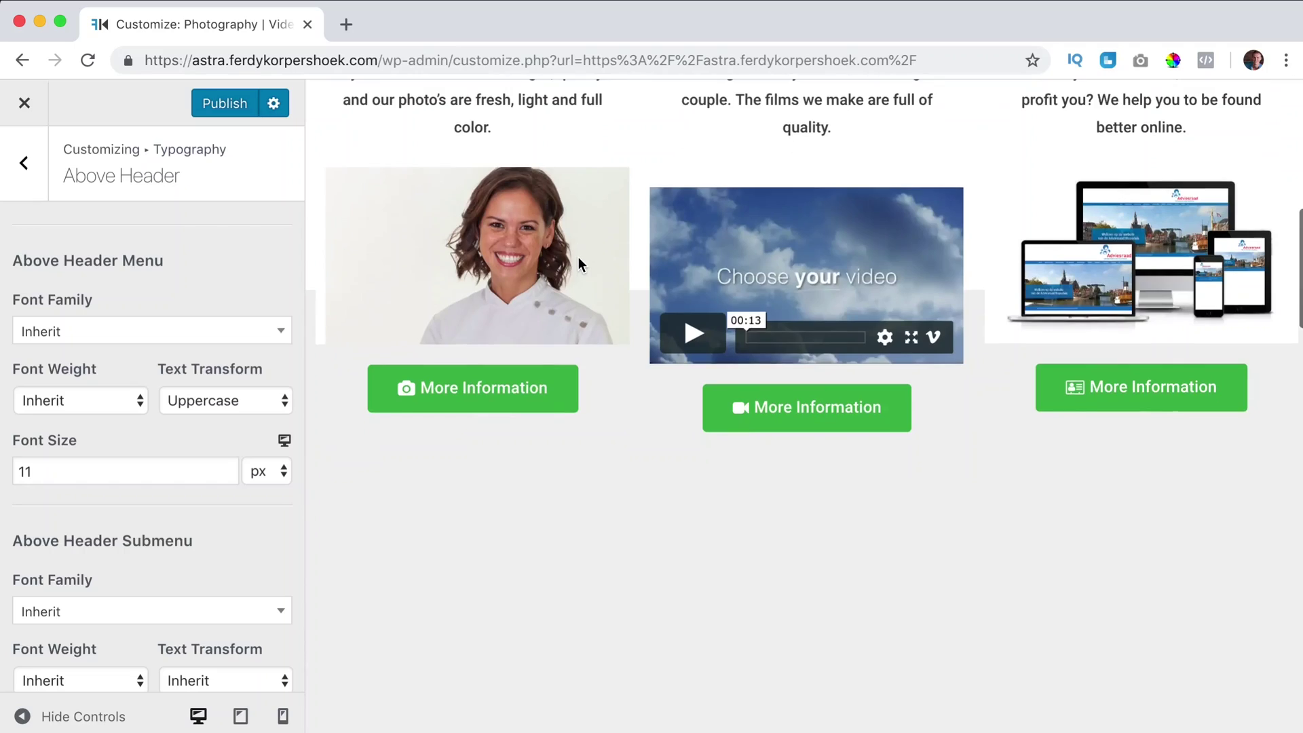
pyautogui.scroll(10, 578, 257)
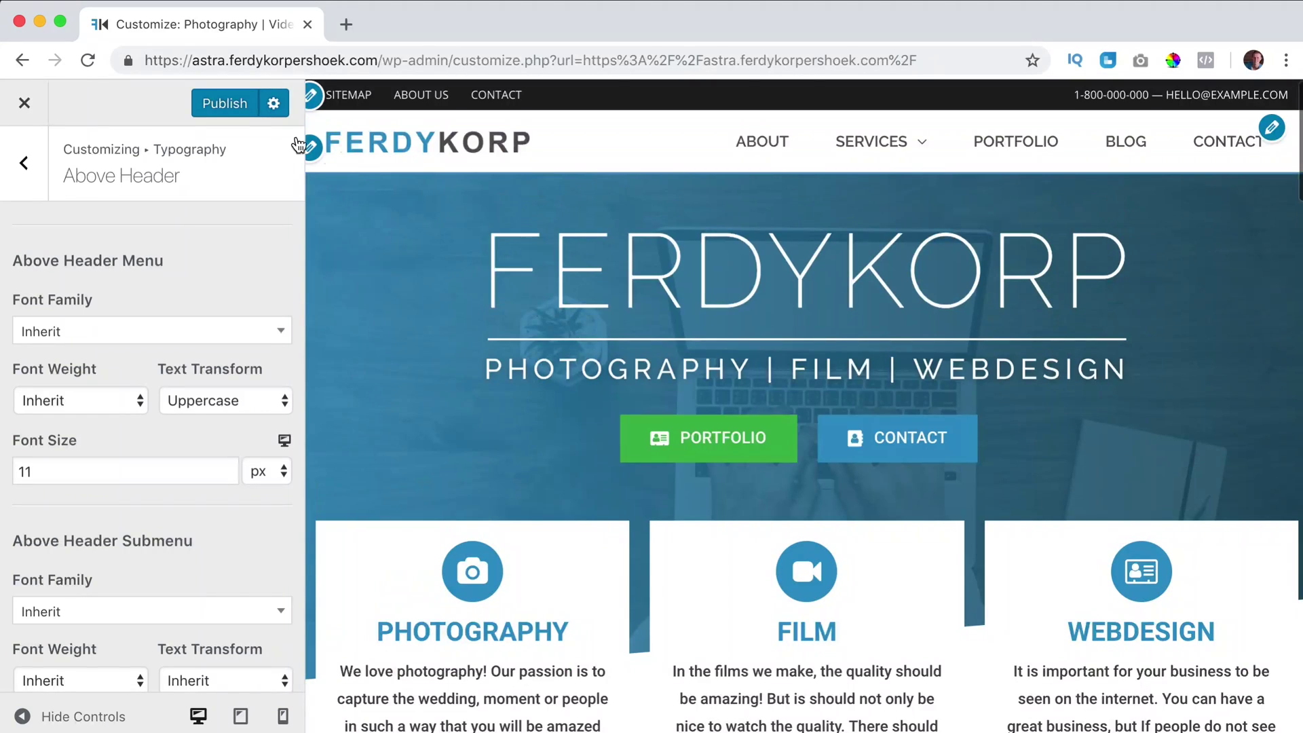
pyautogui.click(219, 105)
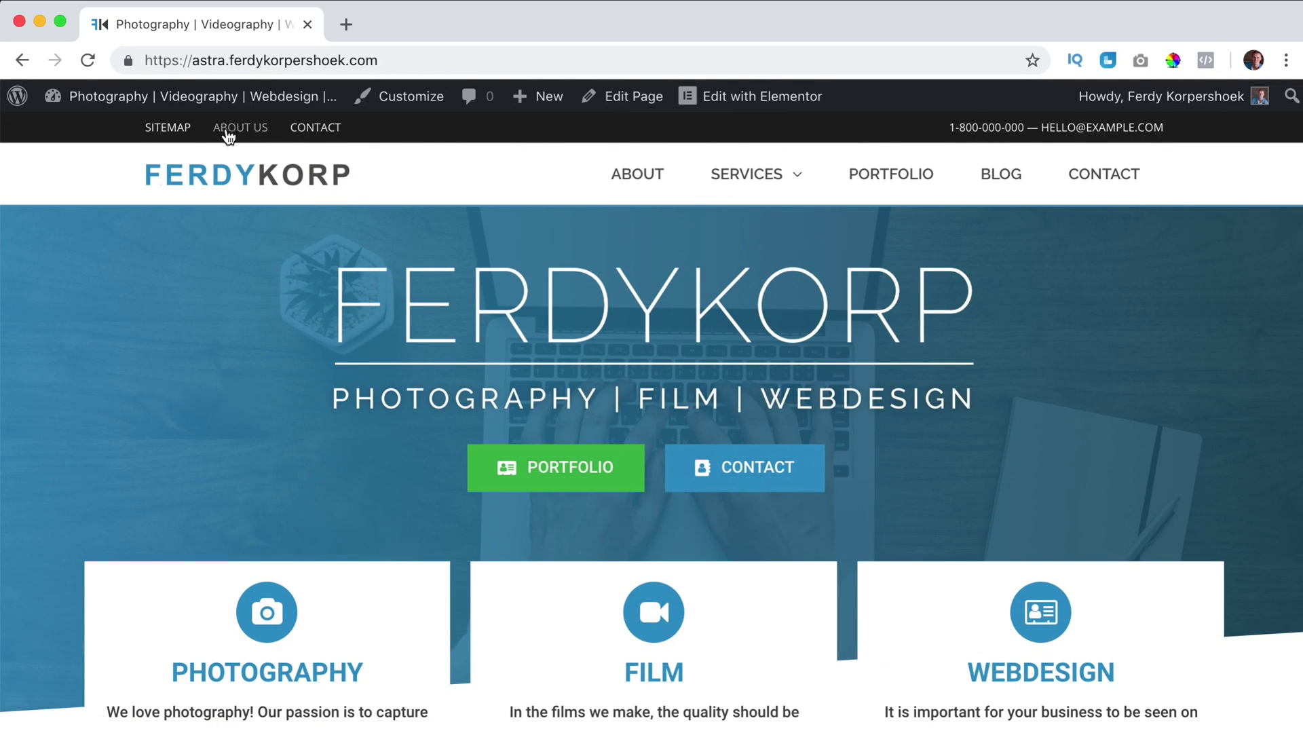
pyautogui.scroll(-5, 489, 207)
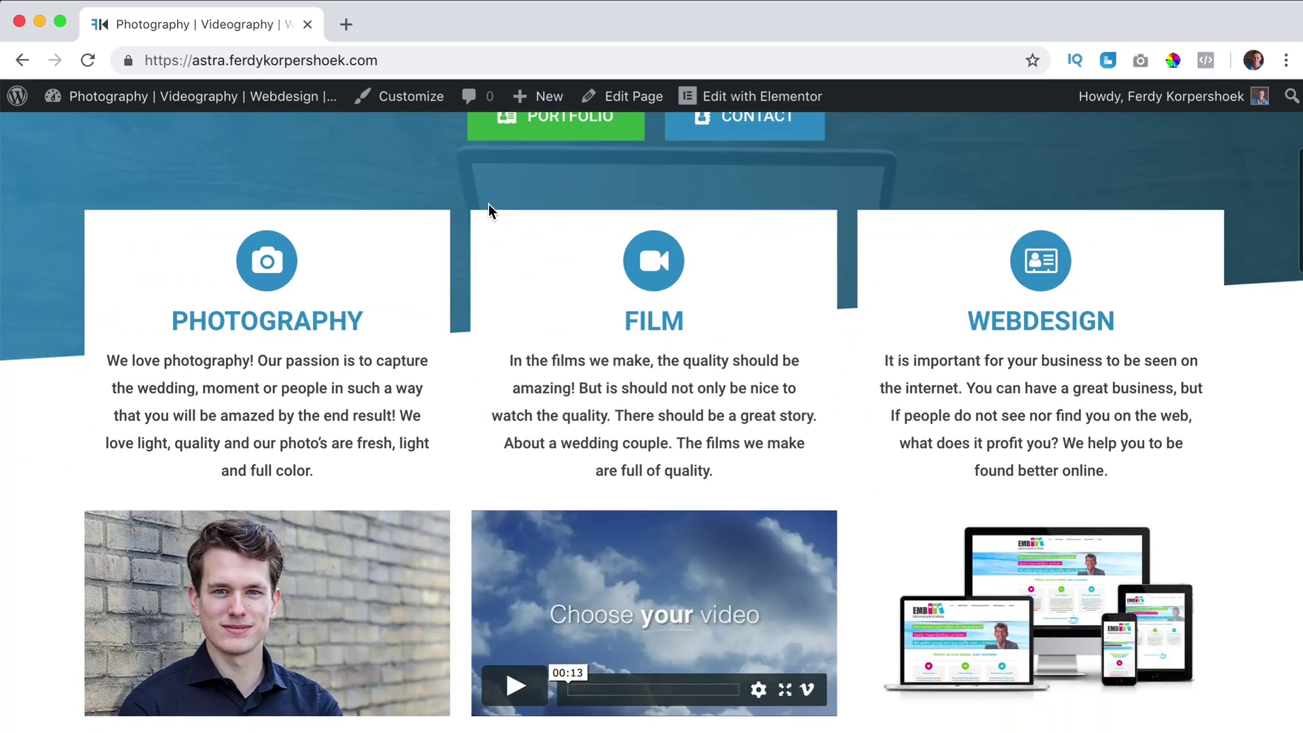
pyautogui.scroll(6, 489, 205)
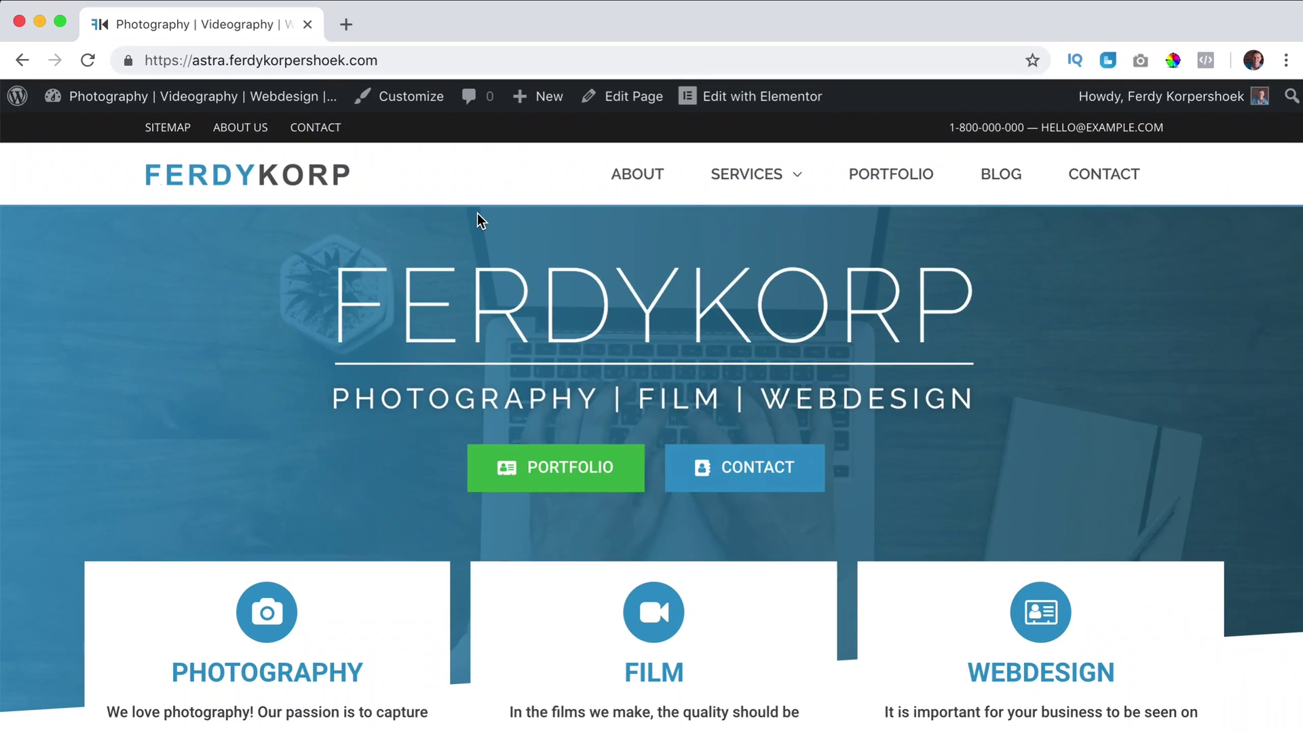